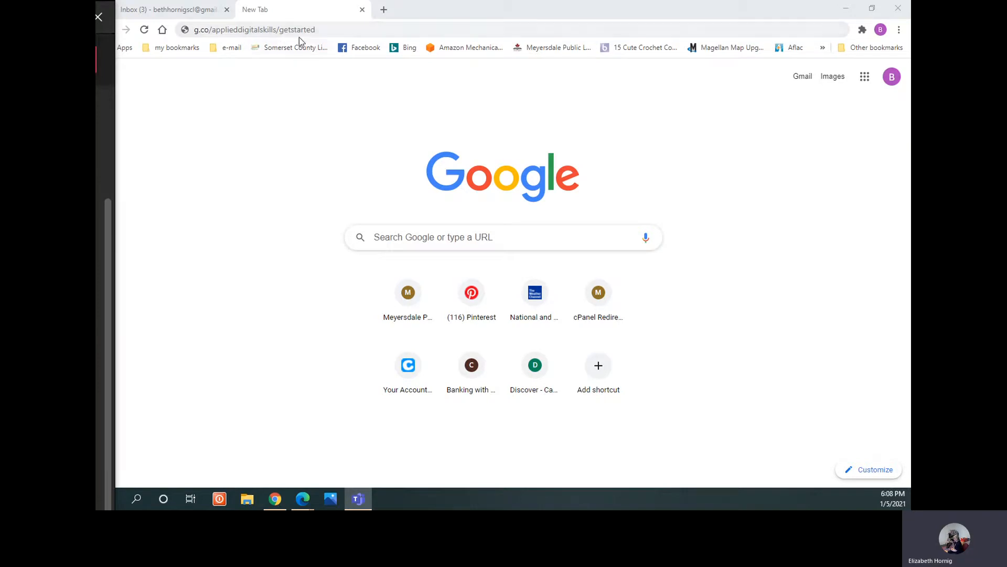
Load the Applied Digital Skills getstarted page, skim it, and start signing in with Google.
click(347, 29)
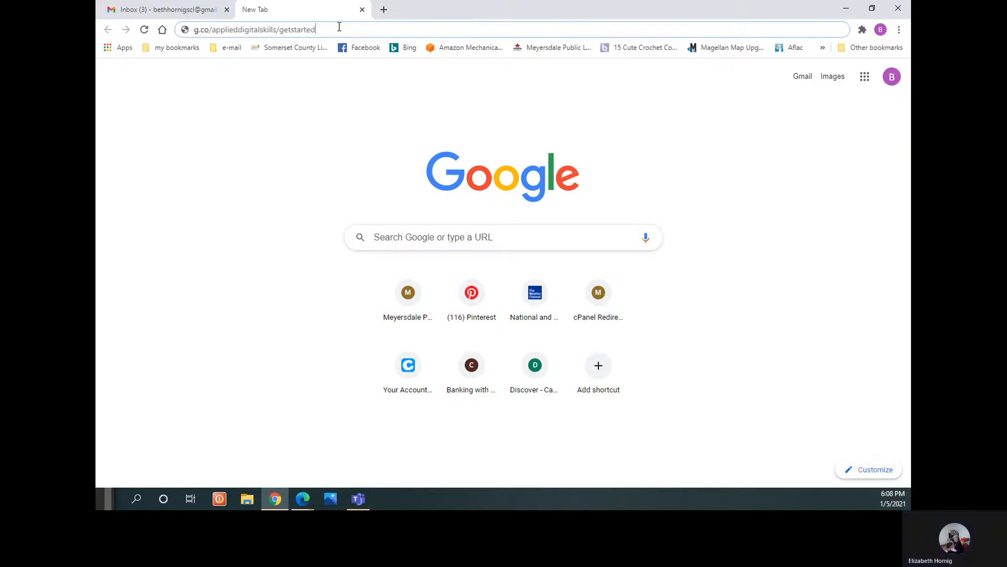
key(Return)
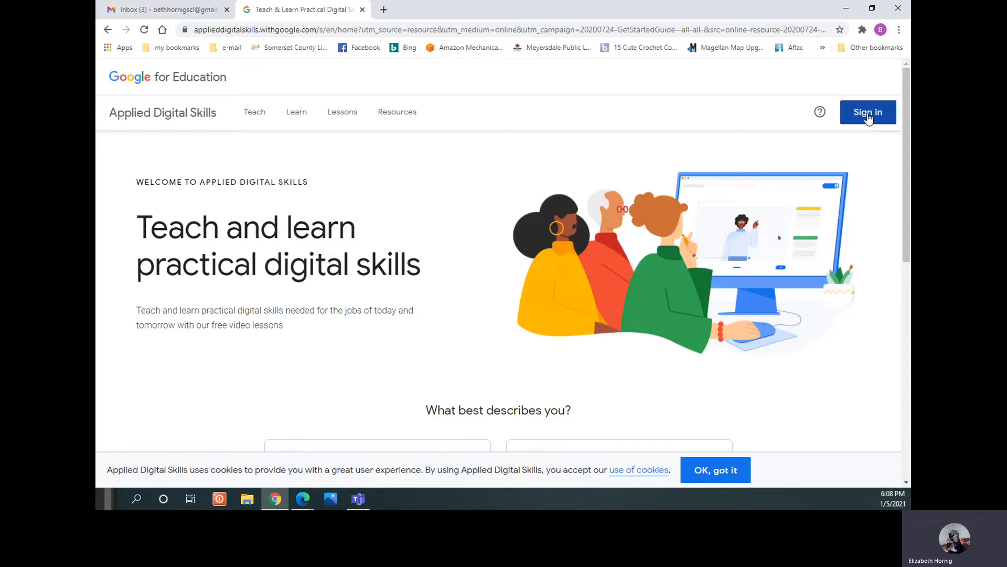
scroll(691, 140, down, 3)
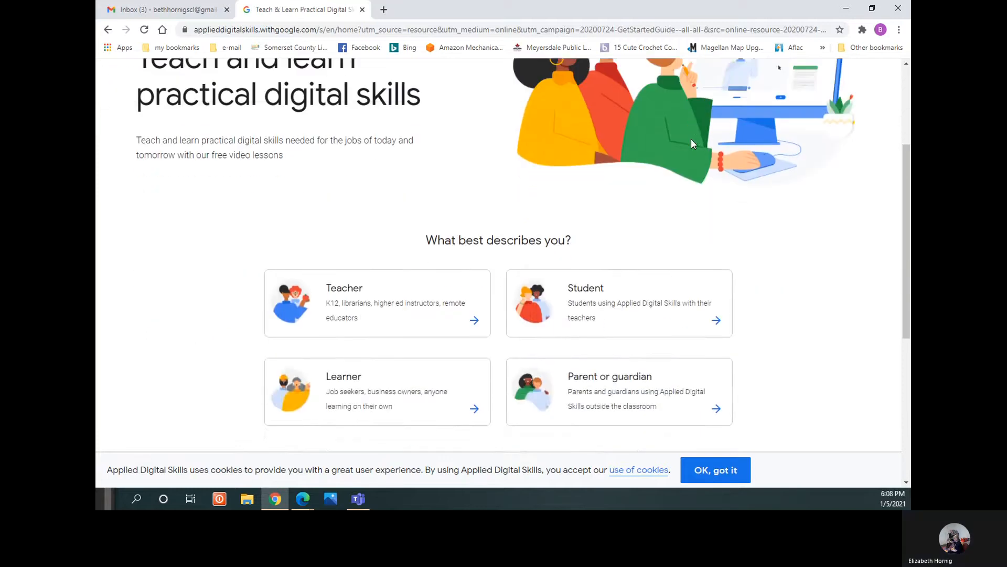
scroll(691, 142, up, 2)
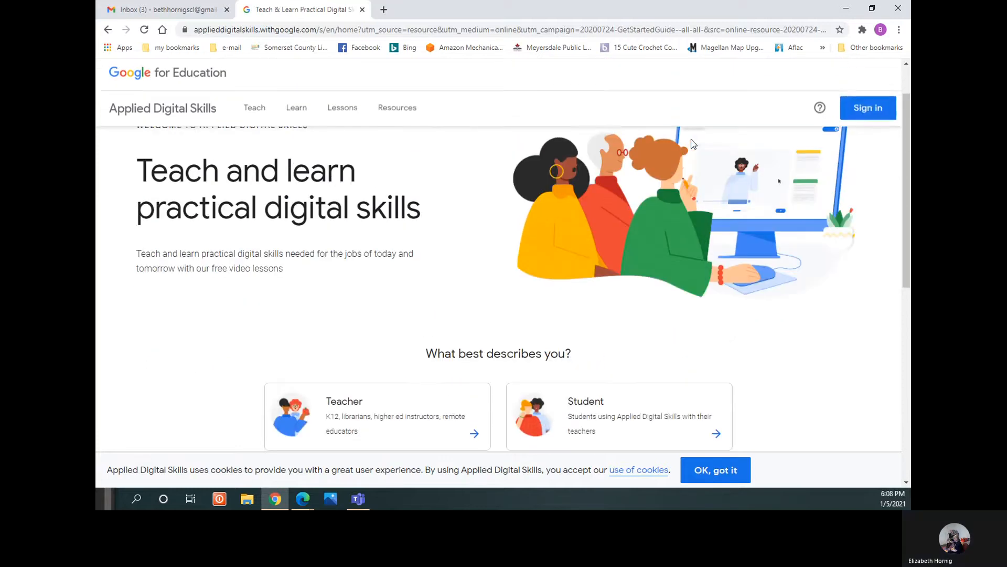
click(871, 120)
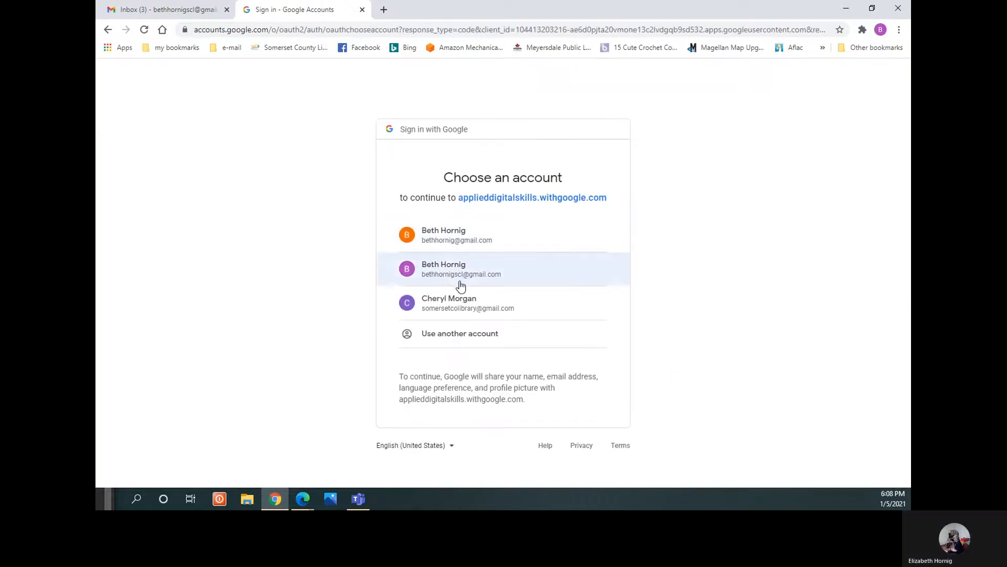
Sign in with the student Google account, dismiss the Stay updated notice, and review both classes.
click(454, 280)
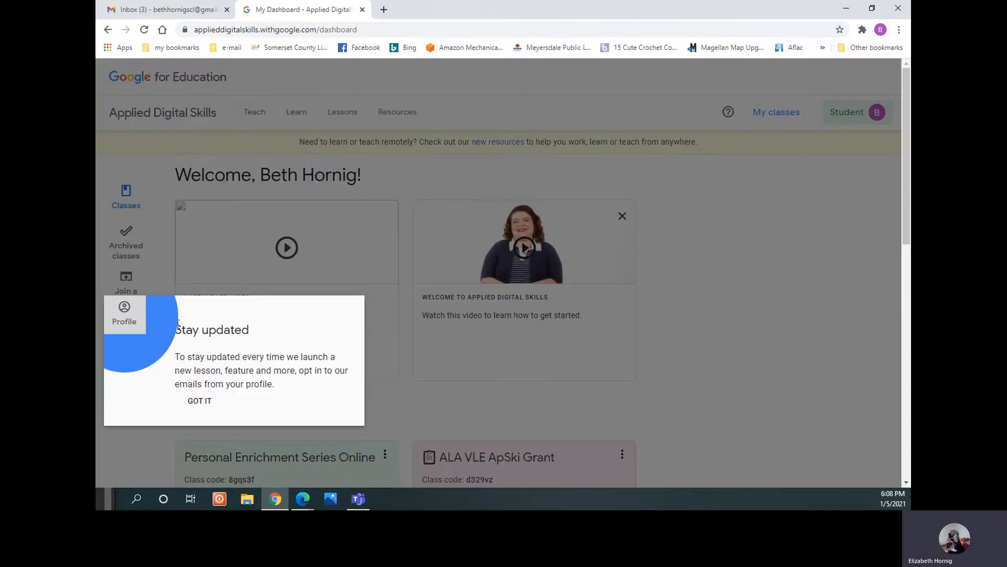
click(198, 400)
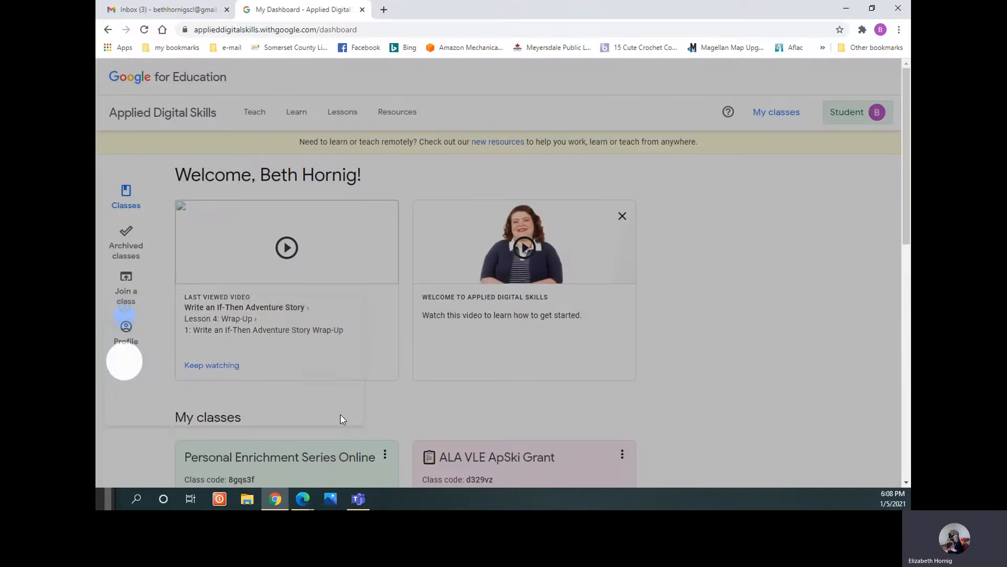
scroll(683, 301, down, 3)
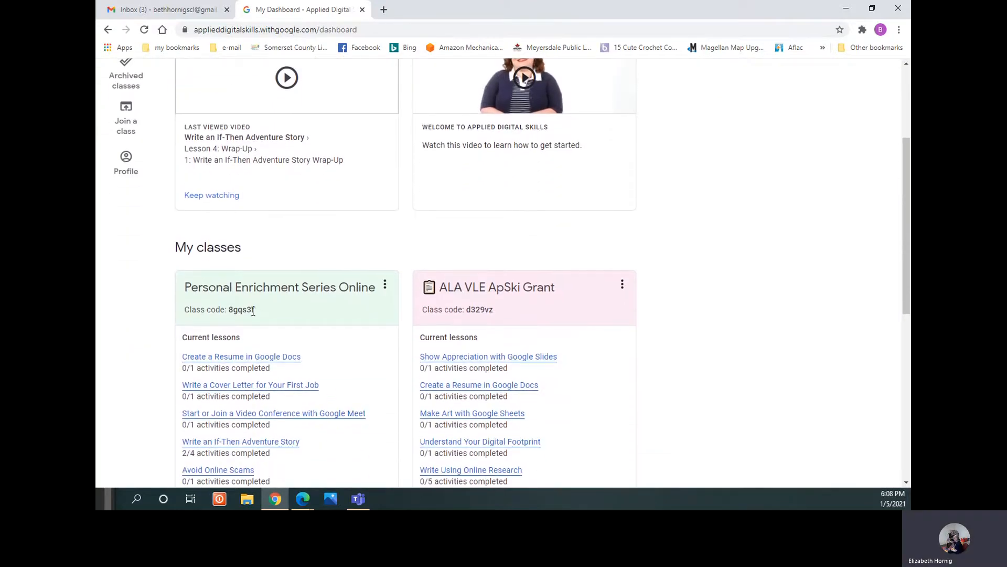
scroll(911, 283, up, 2)
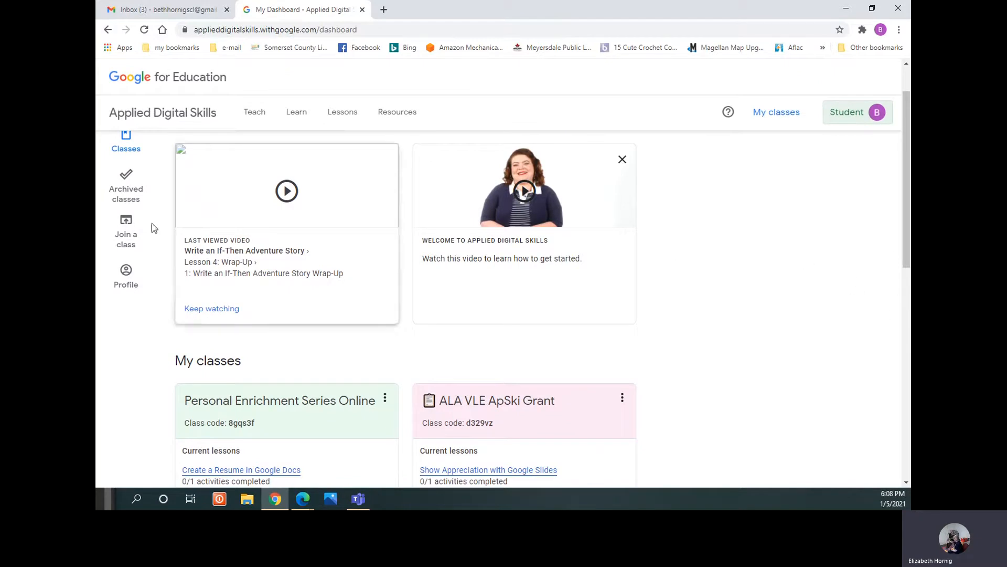
click(126, 231)
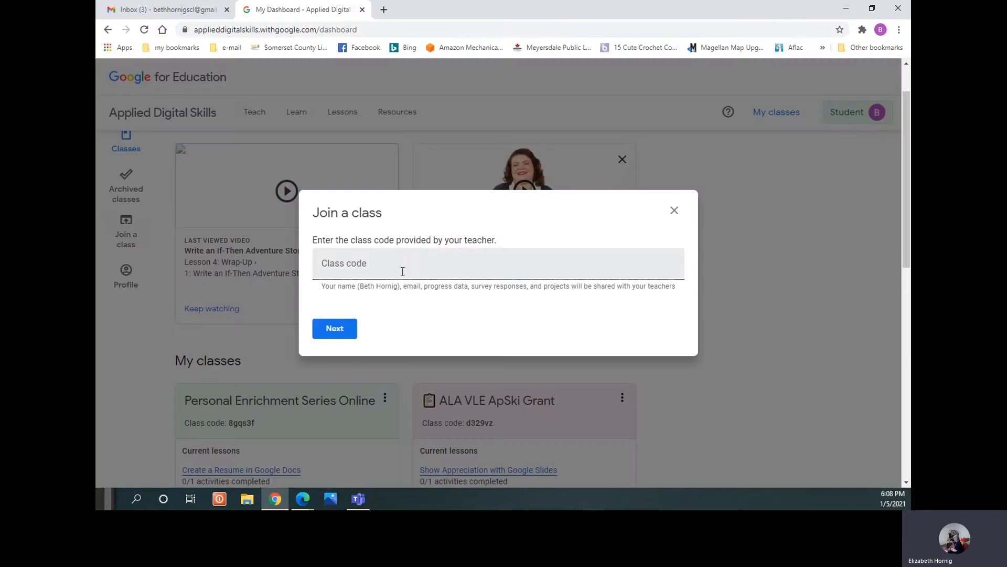
click(403, 267)
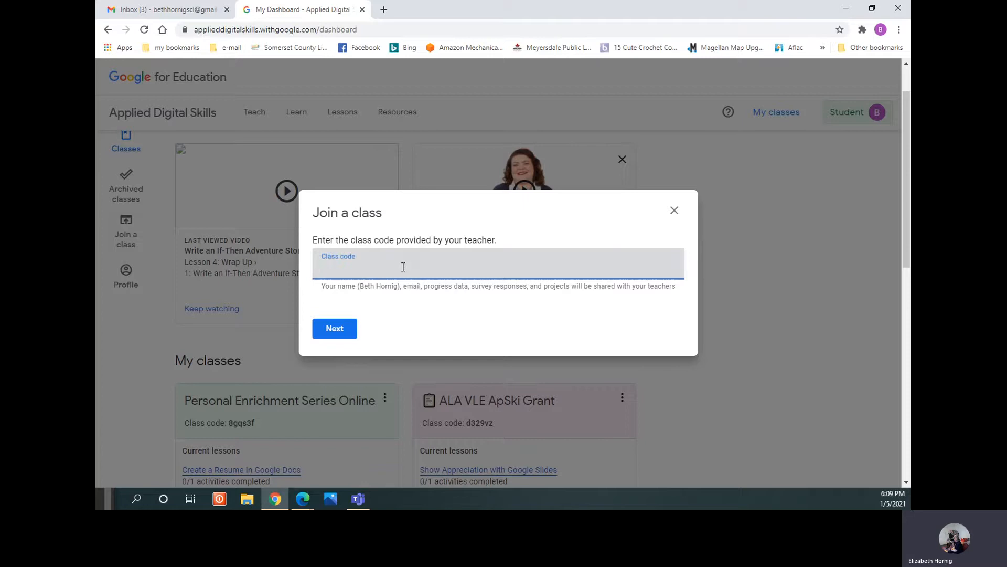
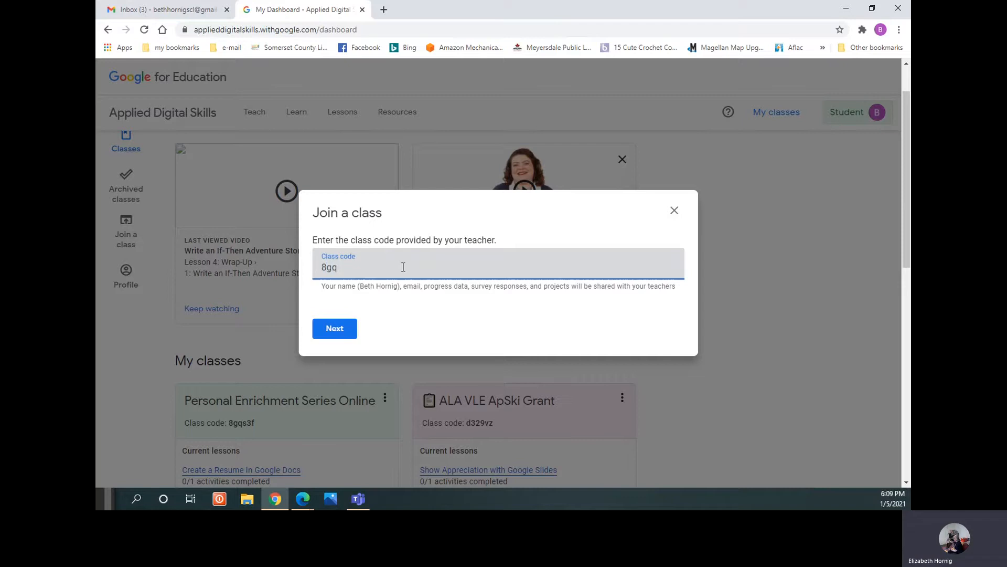
click(335, 328)
click(674, 212)
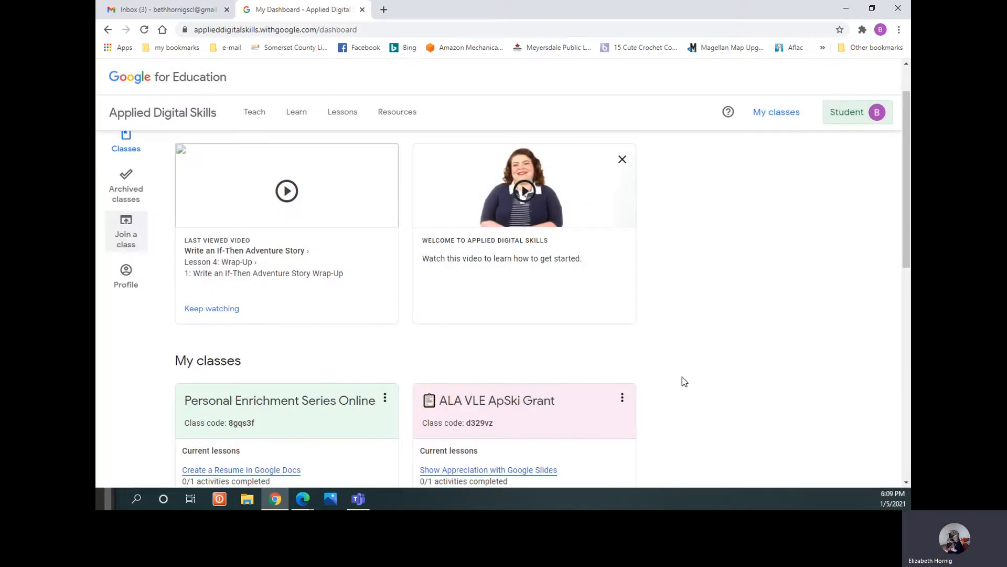
scroll(685, 380, down, 2)
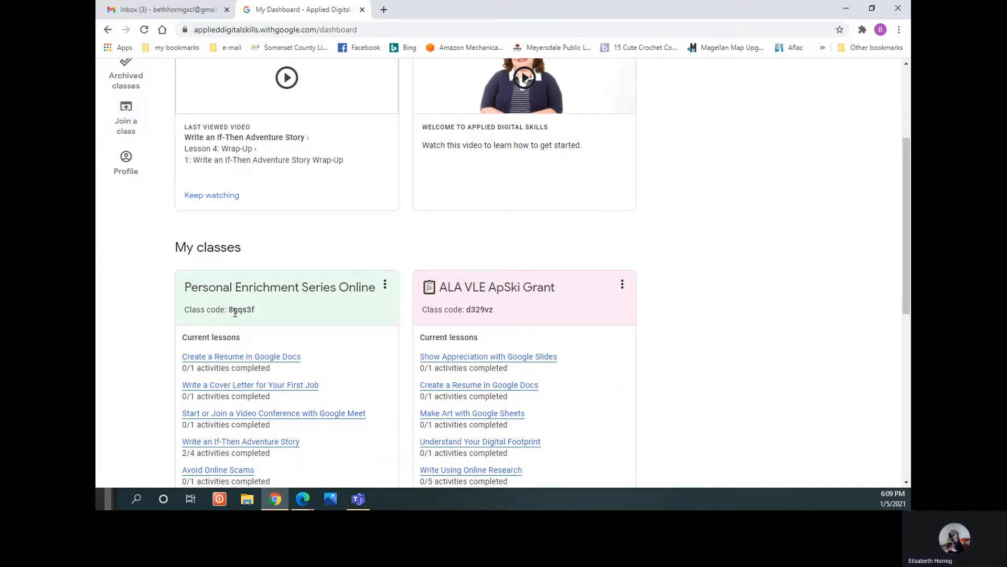
click(391, 283)
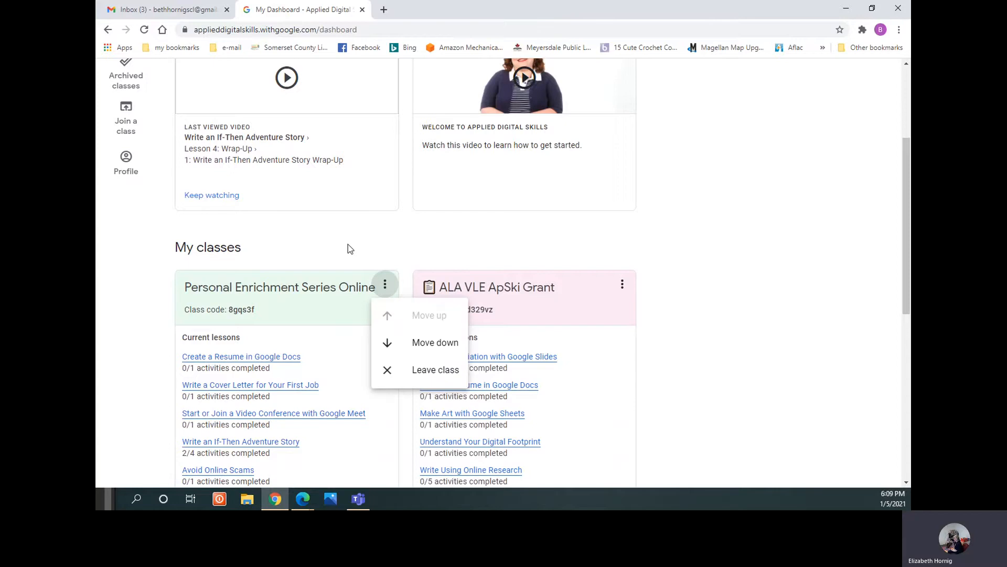
click(321, 237)
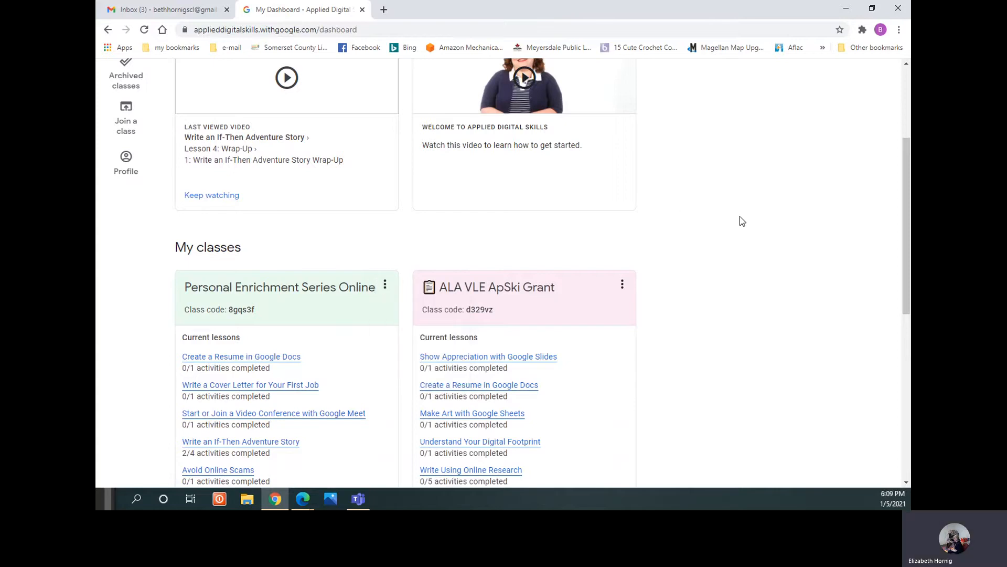
scroll(740, 216, down, 1)
scroll(740, 216, up, 3)
scroll(740, 220, down, 3)
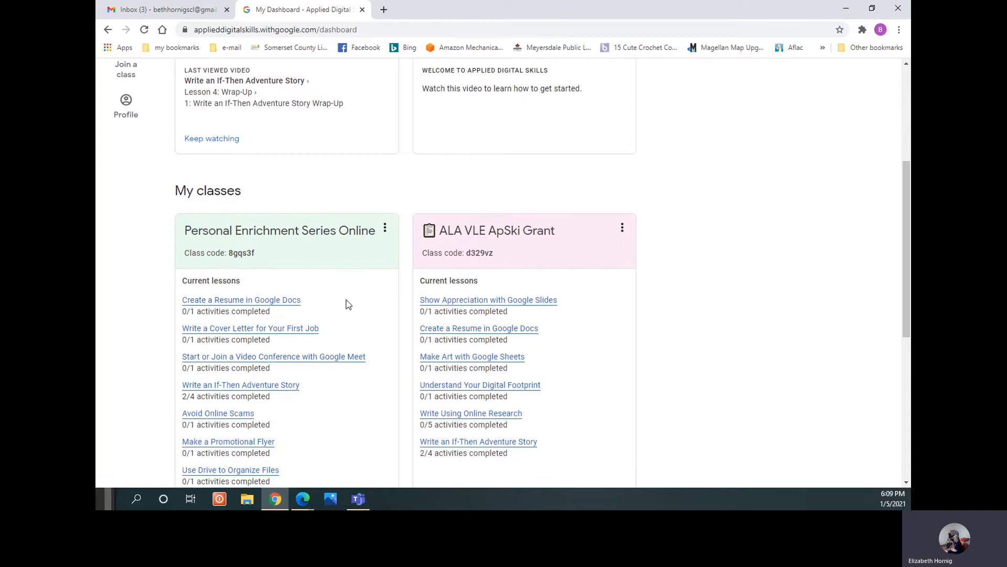
scroll(356, 274, down, 1)
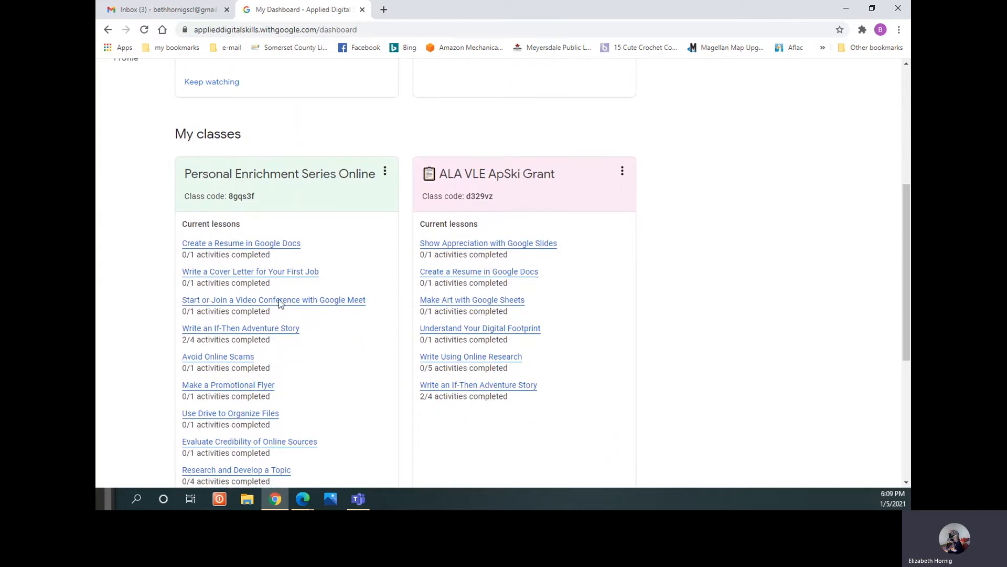
scroll(331, 385, down, 2)
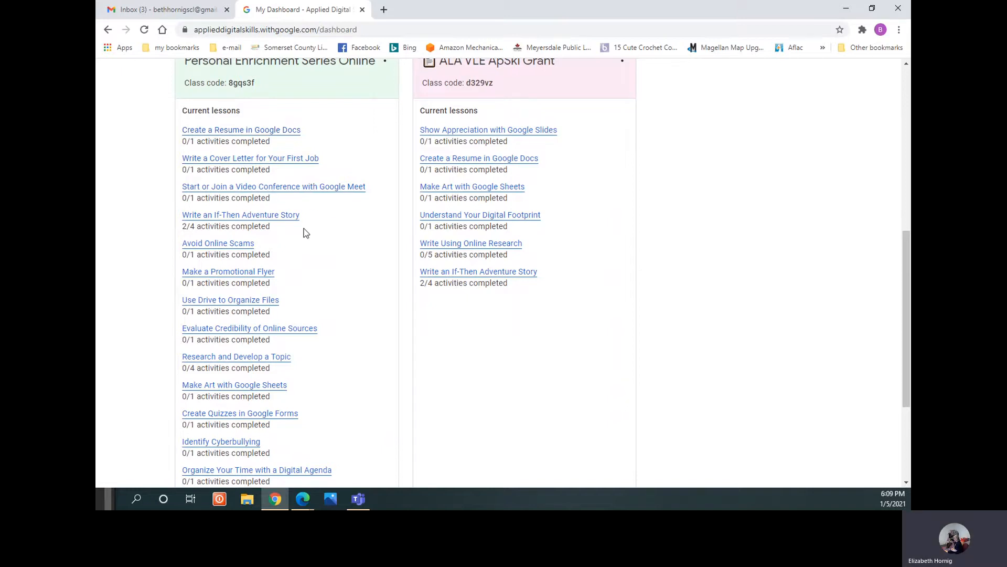
scroll(322, 239, down, 2)
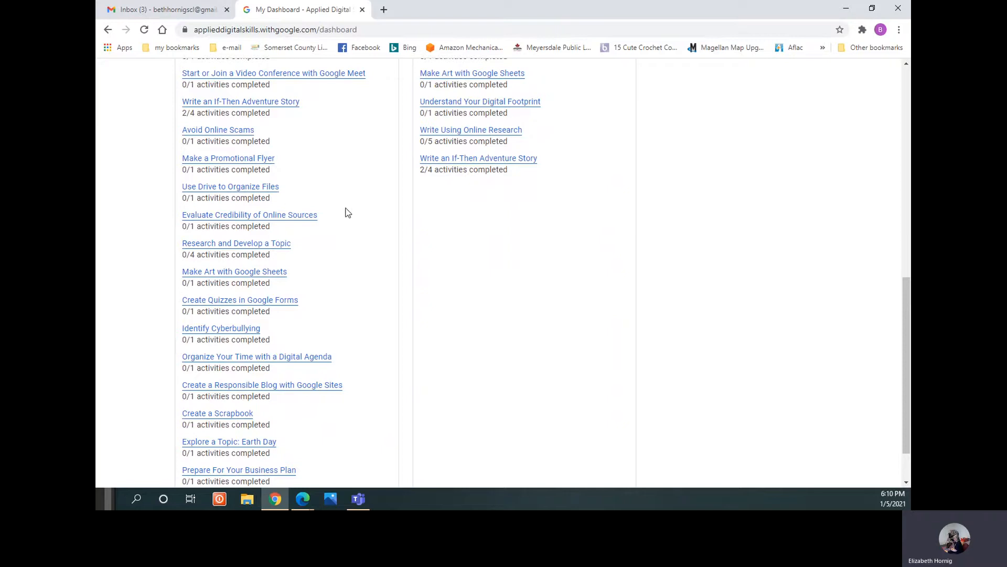
scroll(349, 210, down, 2)
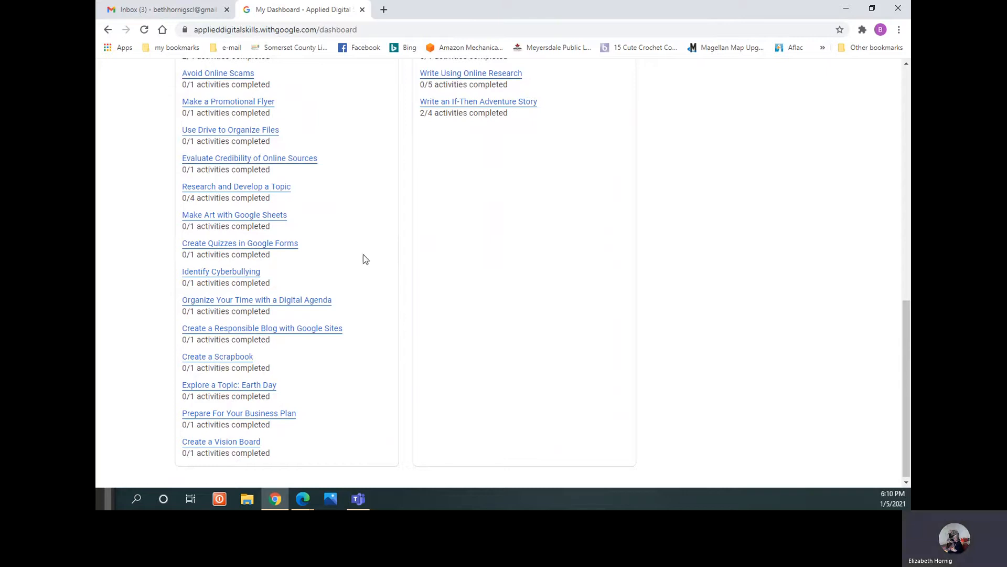
scroll(363, 255, down, 1)
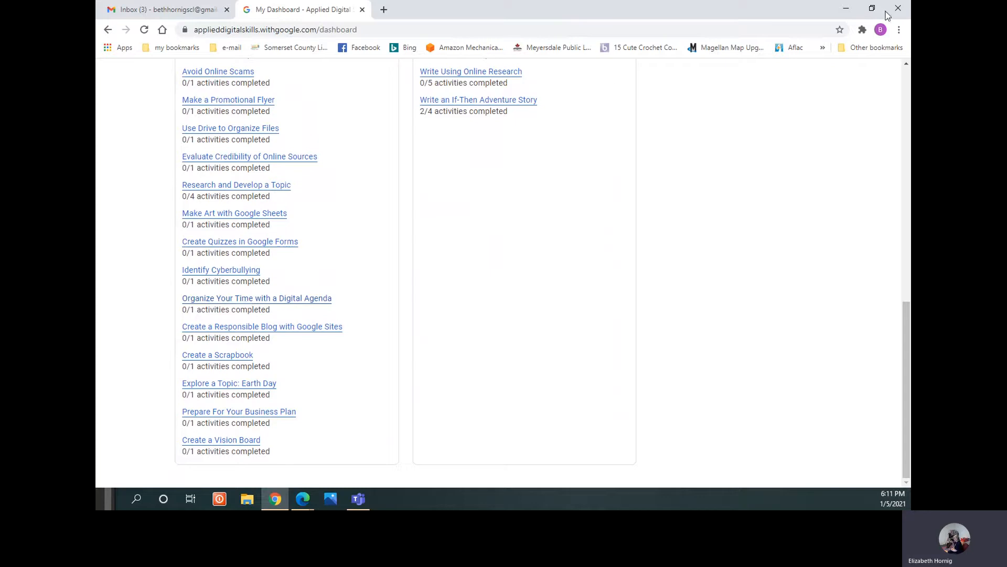
Minimize the student's Chrome window and open Personal Enrichment Series Online from the teacher's Edge dashboard.
click(843, 12)
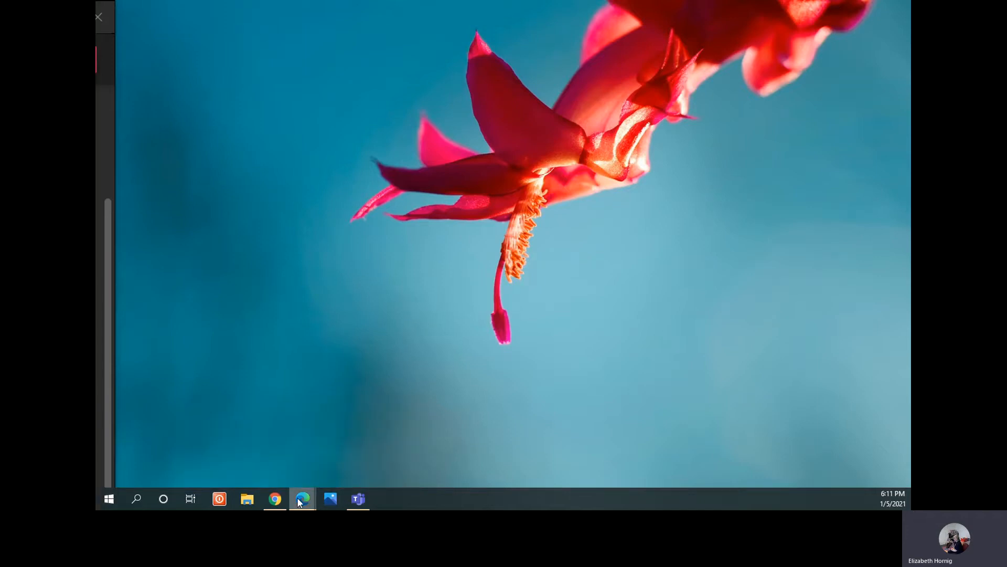
mouse_move(297, 496)
click(257, 427)
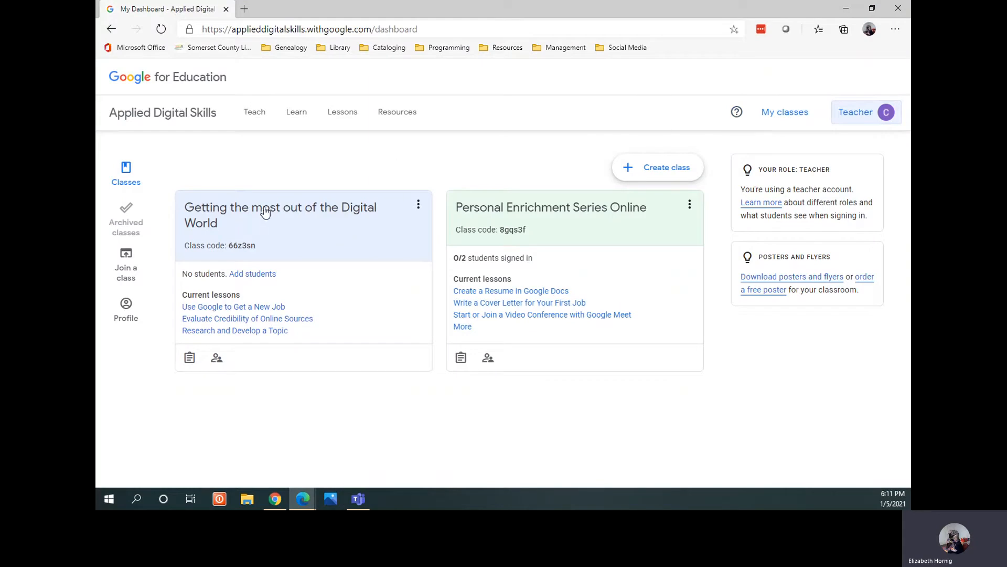
click(561, 206)
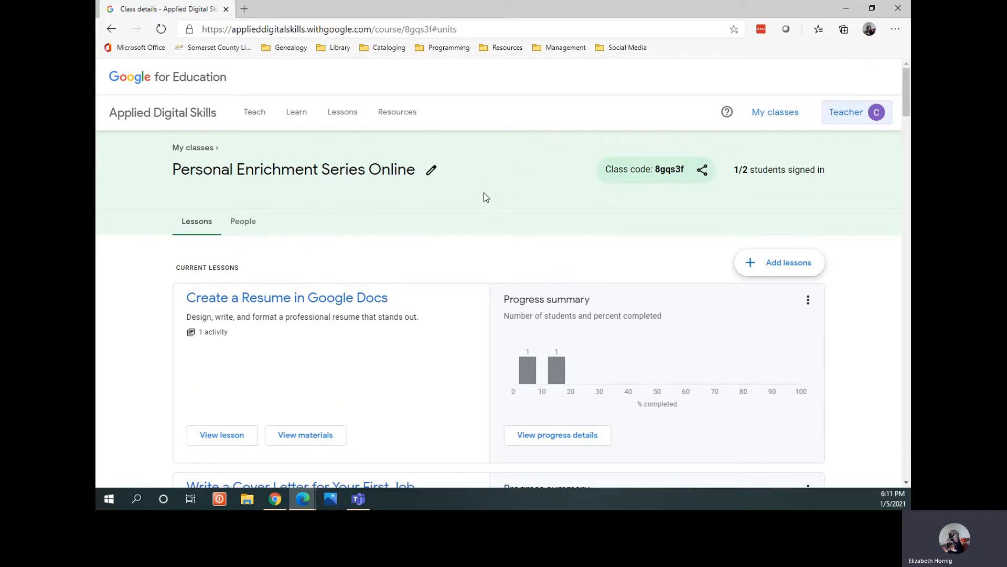
scroll(483, 193, down, 8)
scroll(483, 197, down, 5)
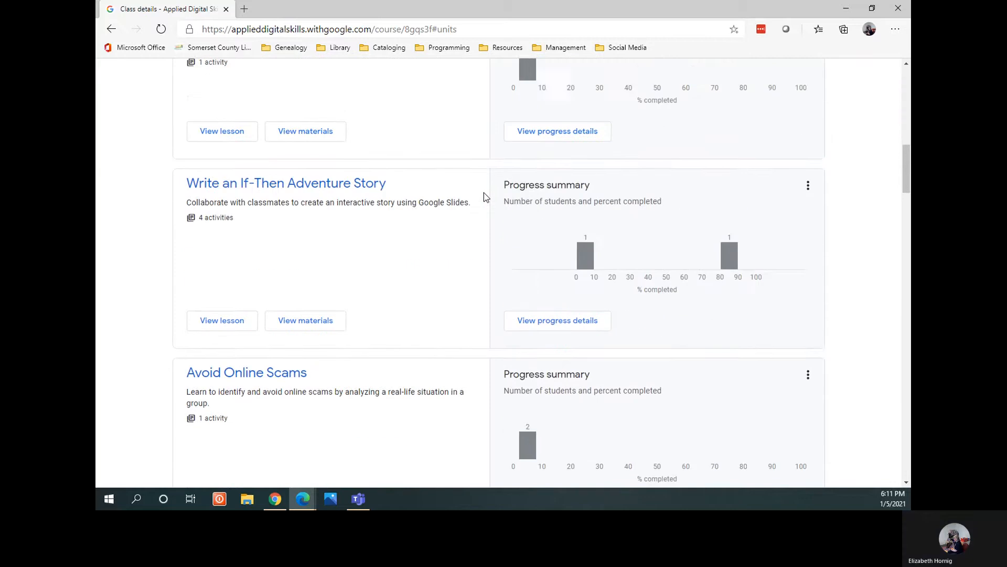
scroll(484, 197, down, 10)
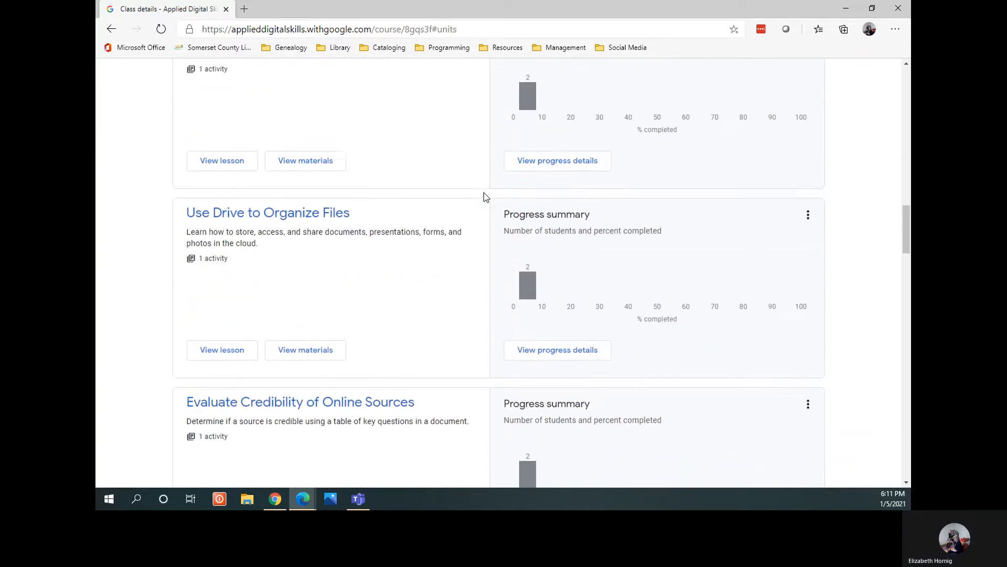
scroll(483, 197, down, 3)
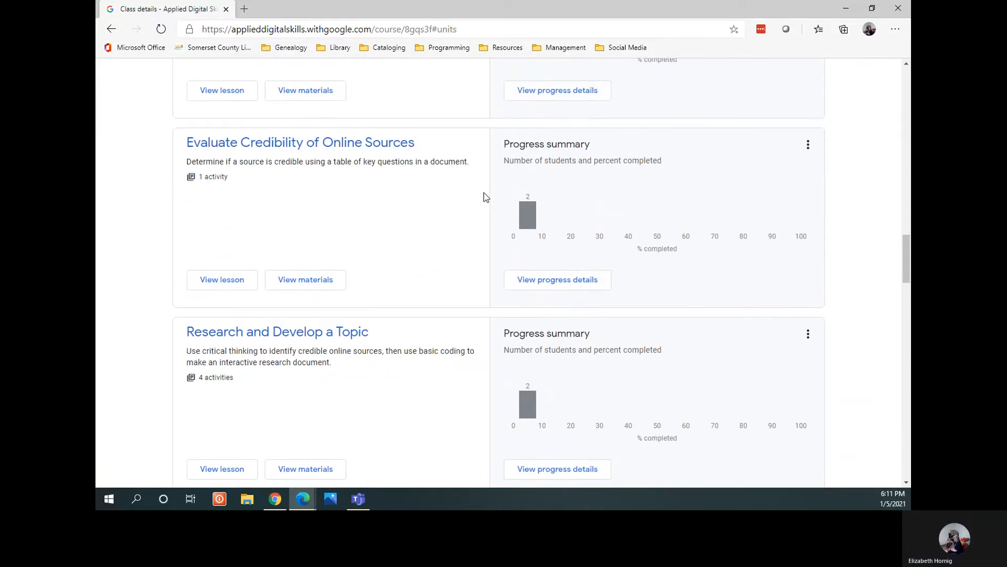
scroll(483, 197, up, 3)
scroll(484, 197, down, 5)
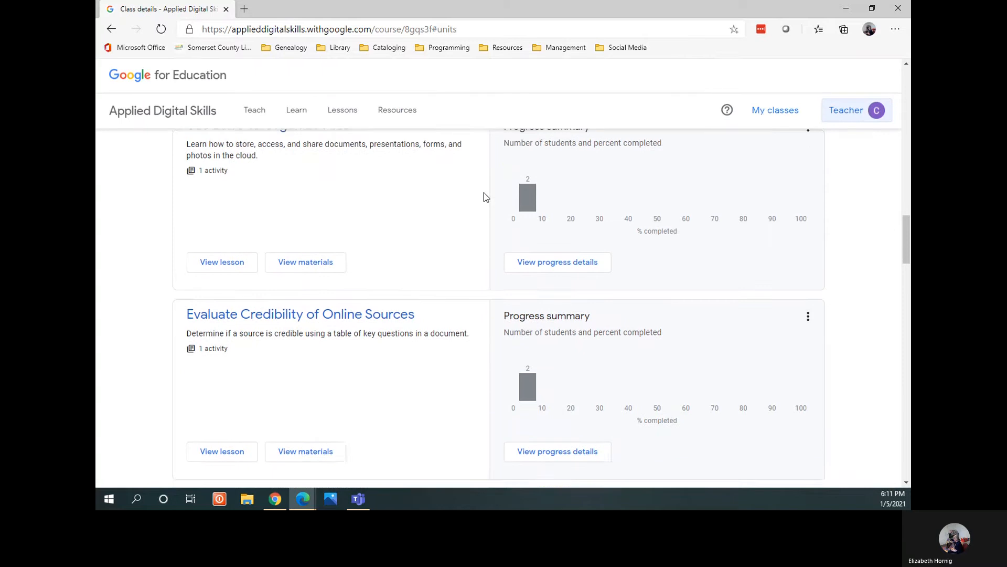
scroll(484, 196, down, 10)
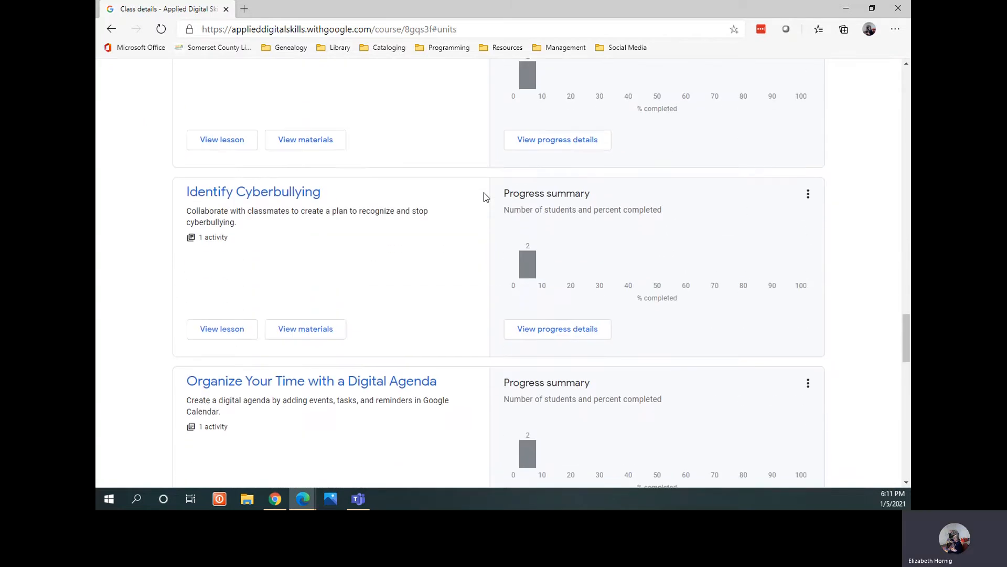
scroll(484, 197, down, 2)
scroll(484, 197, down, 1)
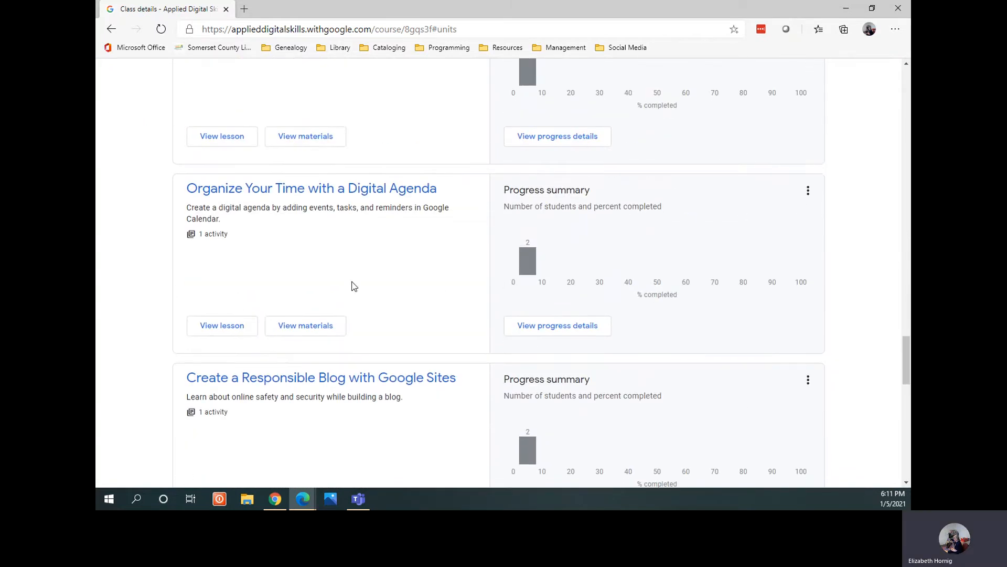
Open the Organize Your Time with a Digital Agenda lesson and read its 45 - 90 minute overview.
click(303, 190)
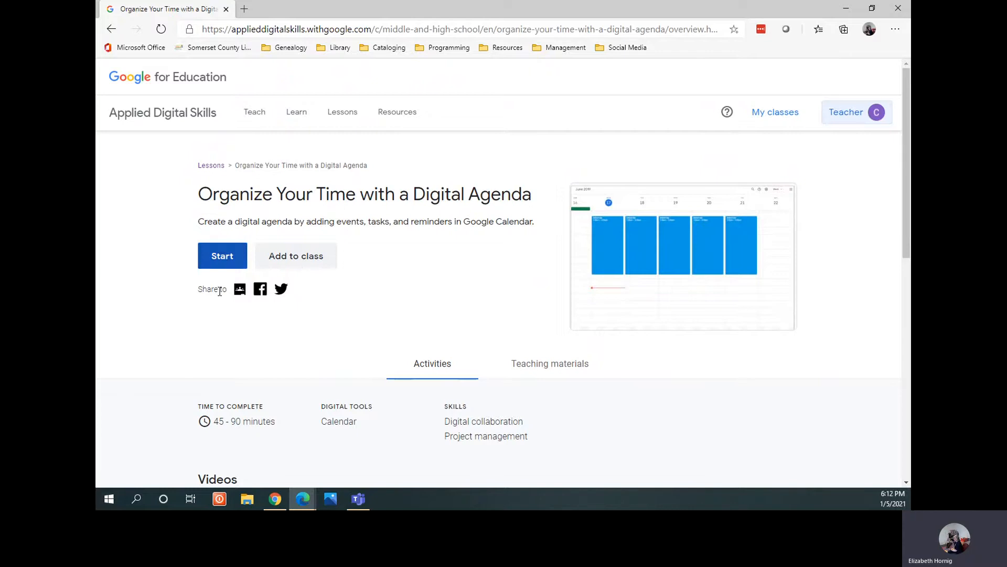
scroll(105, 322, down, 1)
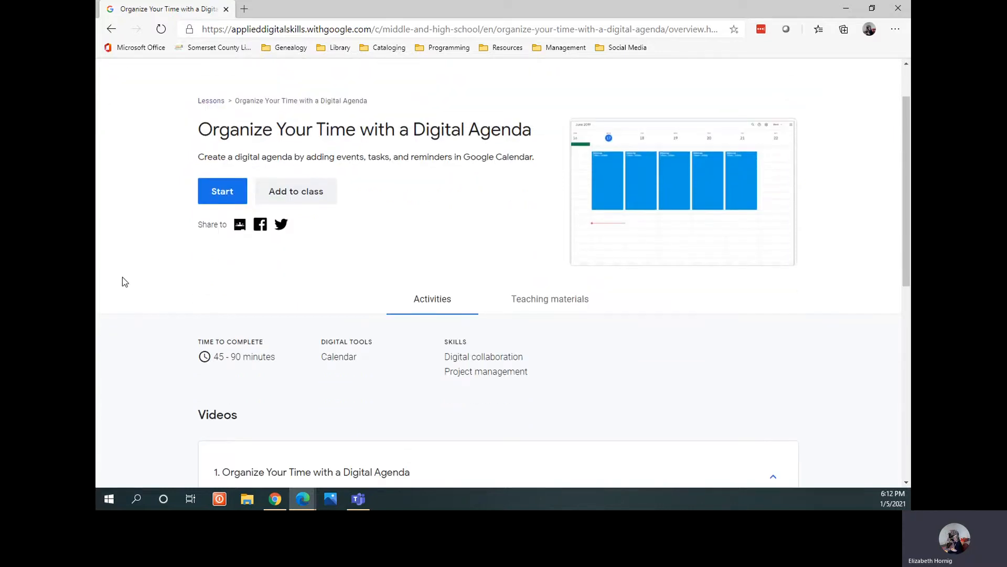
scroll(124, 282, down, 2)
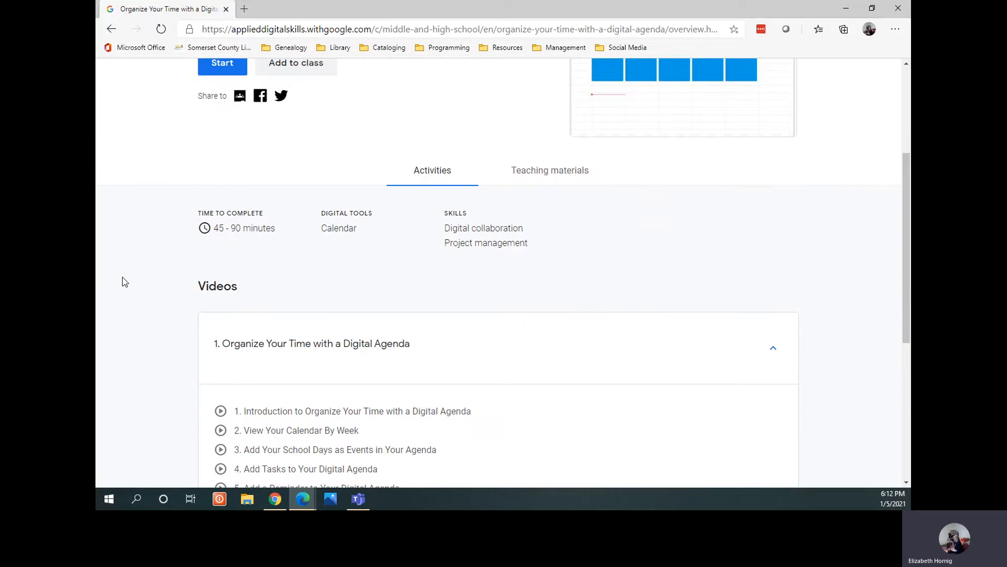
scroll(124, 282, up, 3)
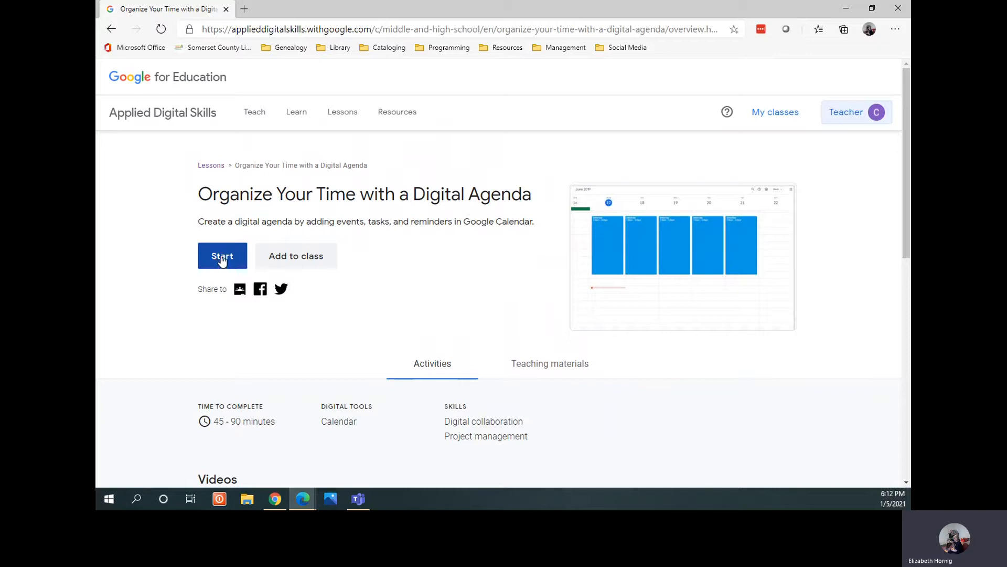
Start the lesson and play the Introduction to Organize Your Time with a Digital Agenda video full screen.
click(222, 258)
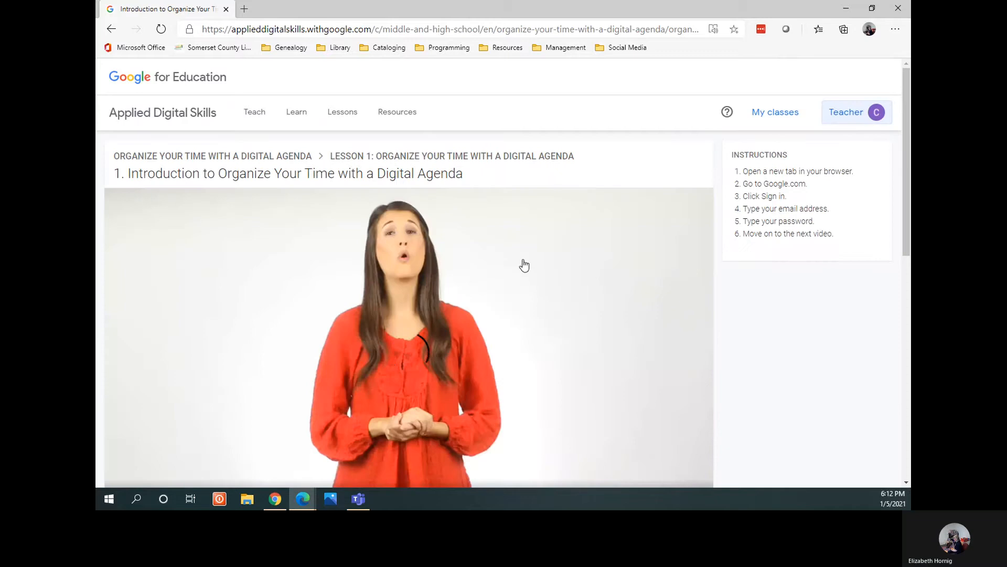
scroll(609, 254, down, 2)
scroll(609, 254, up, 2)
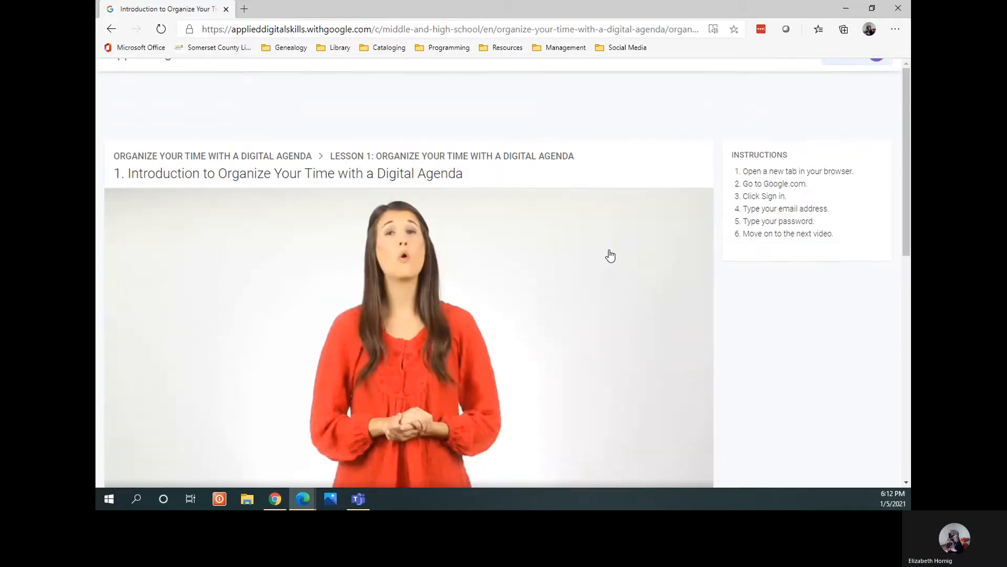
scroll(610, 255, down, 1)
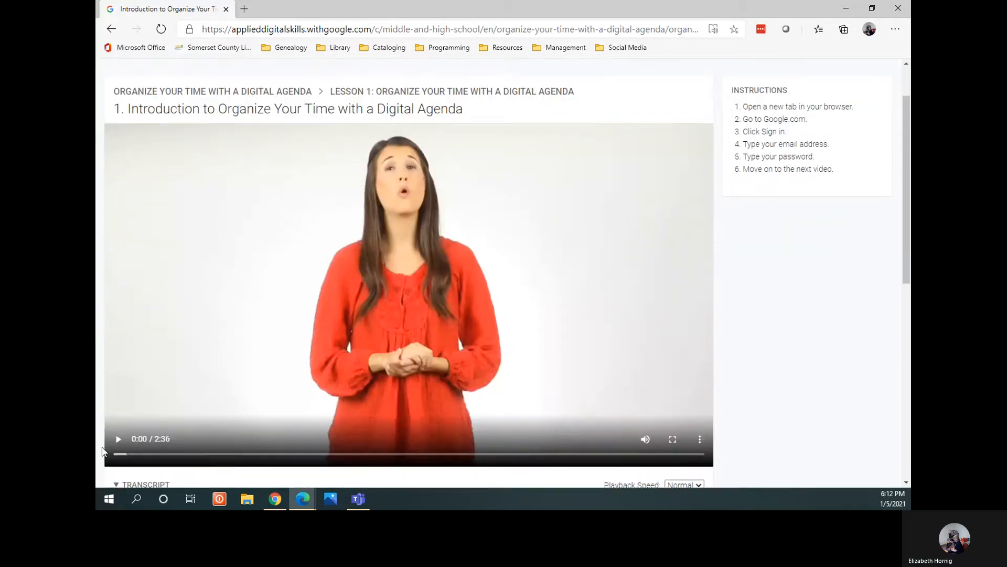
click(118, 439)
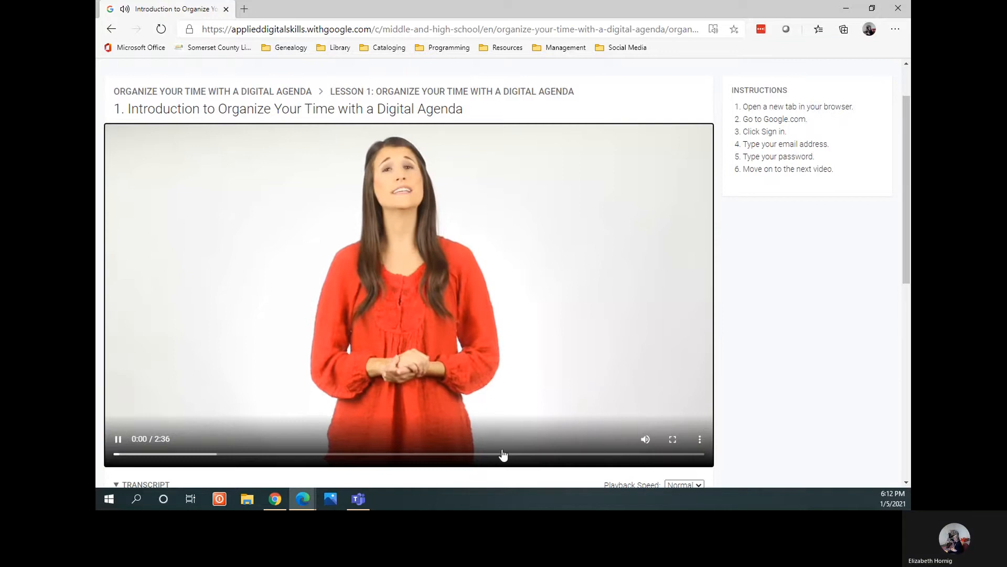
click(672, 438)
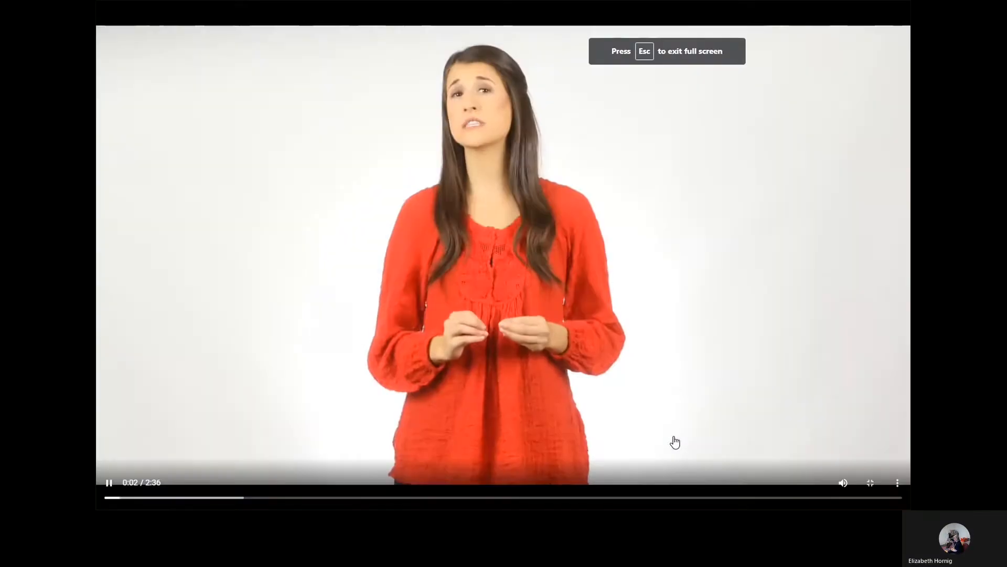
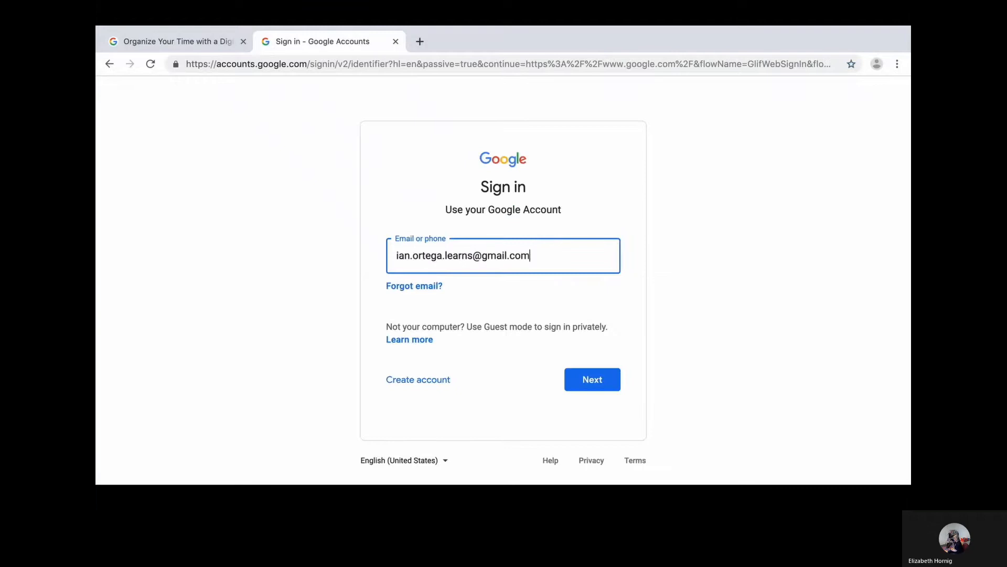
Let the lesson video play through the Google sign-in demo: email, password, and finishing sign-in.
key(Return)
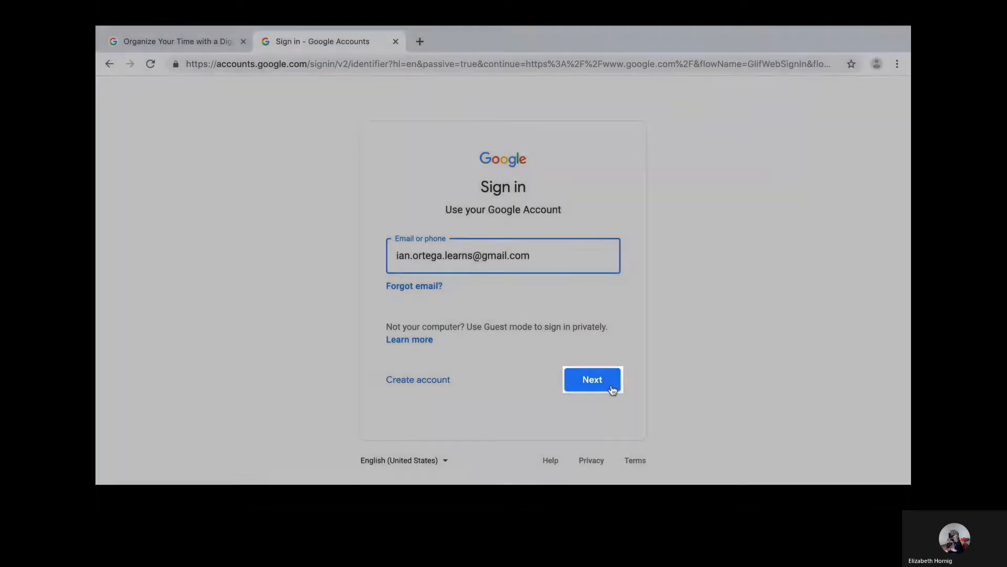
click(612, 387)
text(••••••••)
key(Return)
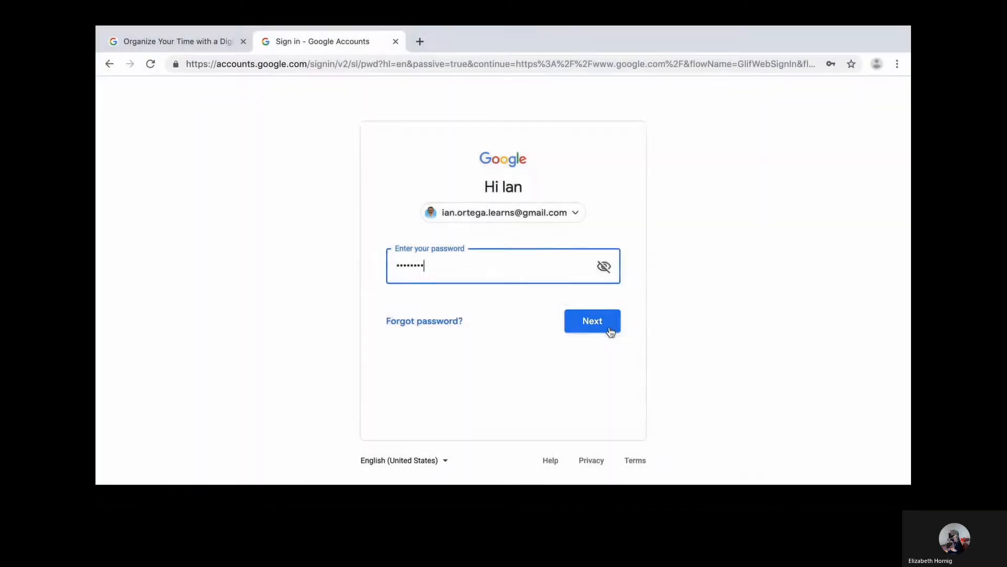
click(610, 330)
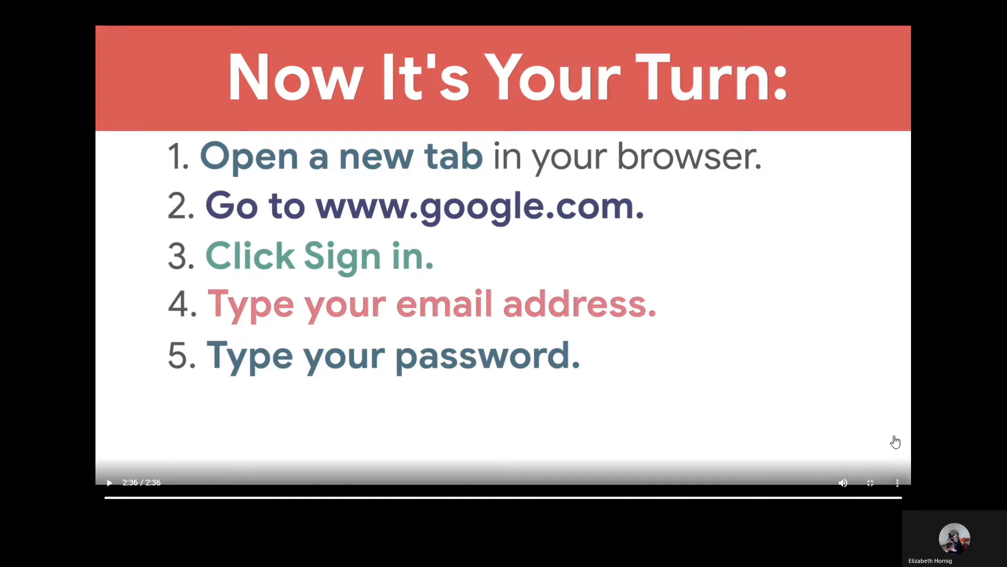
Exit full screen and scroll down to read the introduction's transcript, selecting one line.
click(872, 483)
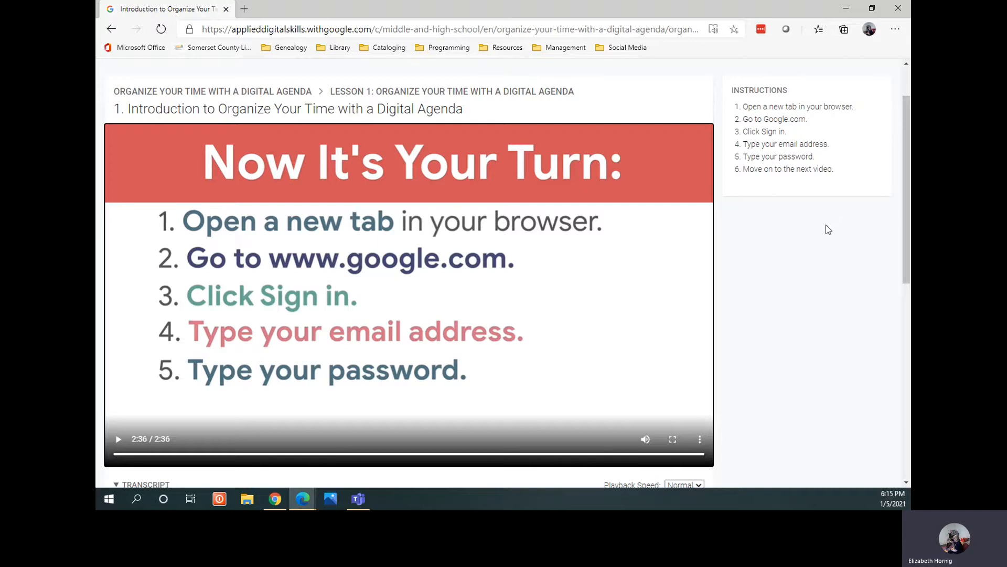
scroll(828, 229, down, 3)
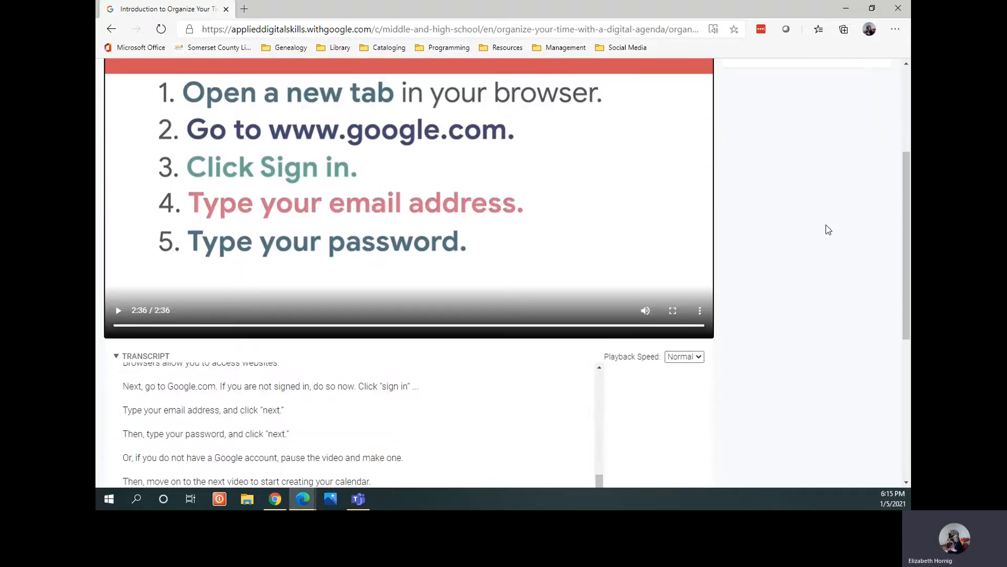
scroll(827, 242, down, 2)
scroll(824, 238, down, 1)
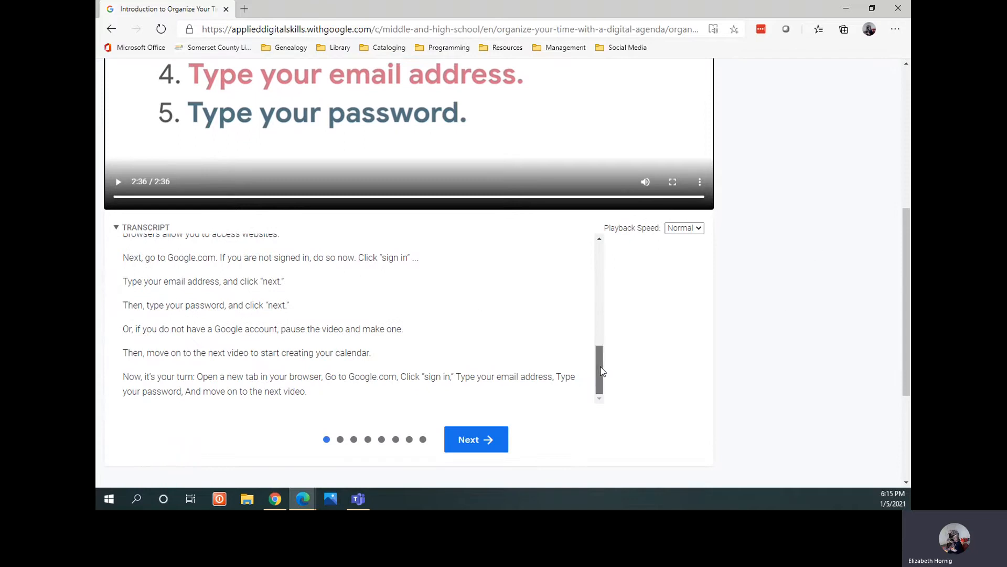
drag(601, 371, 597, 259)
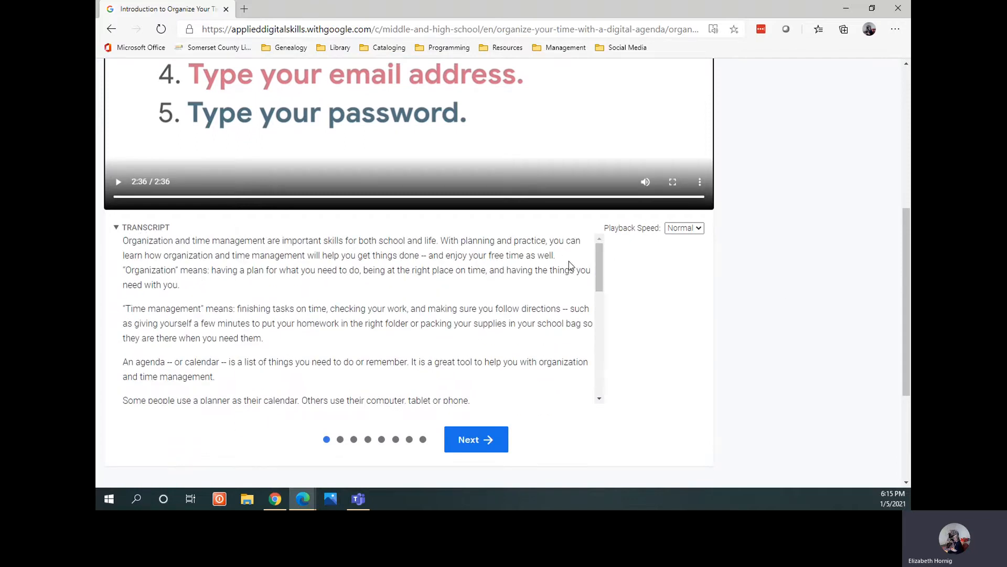
triple_click(604, 254)
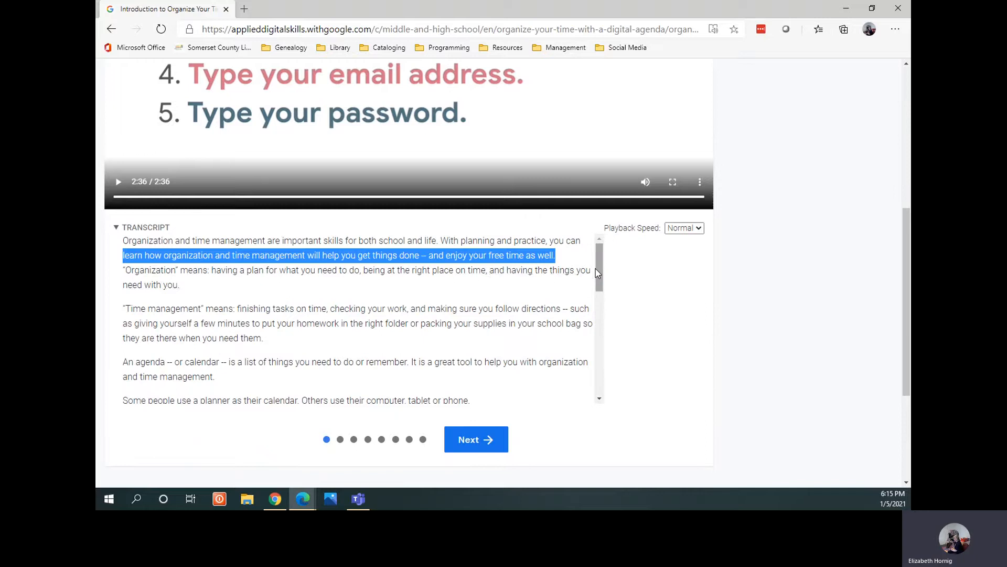
scroll(597, 273, down, 6)
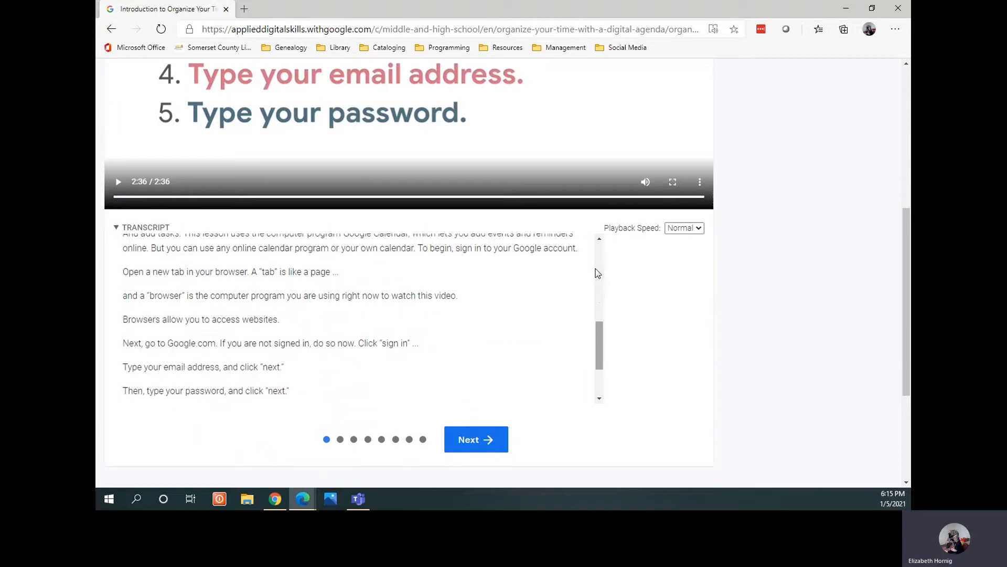
Leave playback speed at Normal and advance to lesson 2, View Your Calendar By Week.
click(700, 230)
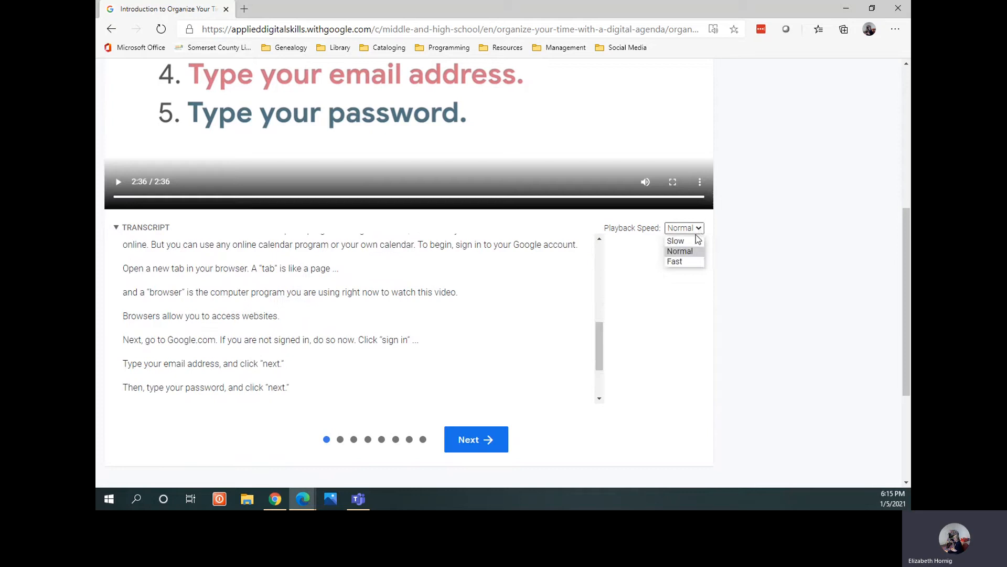
click(702, 229)
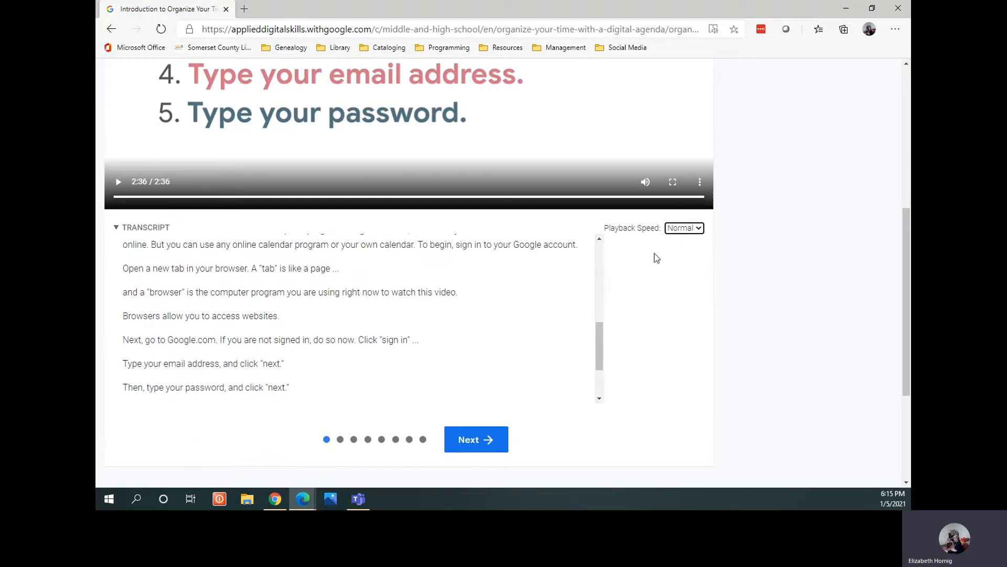
scroll(647, 268, down, 2)
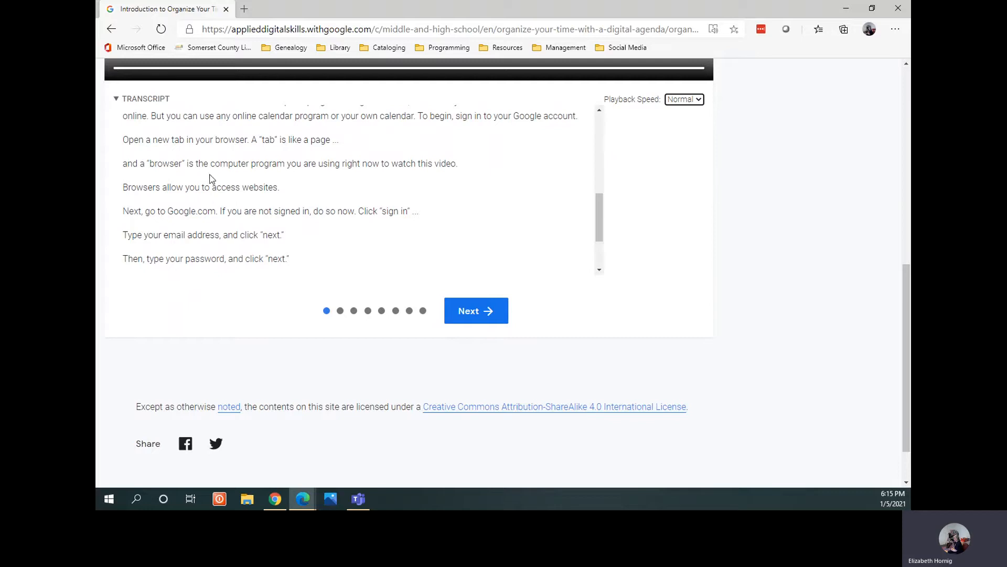
click(459, 312)
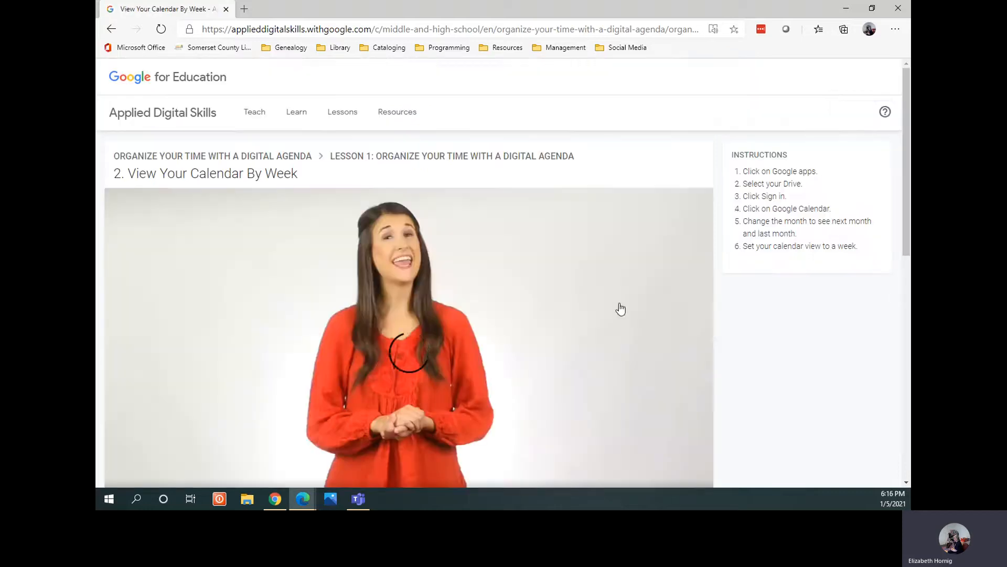
Play the View Your Calendar By Week video and switch it to full screen.
scroll(687, 253, down, 1)
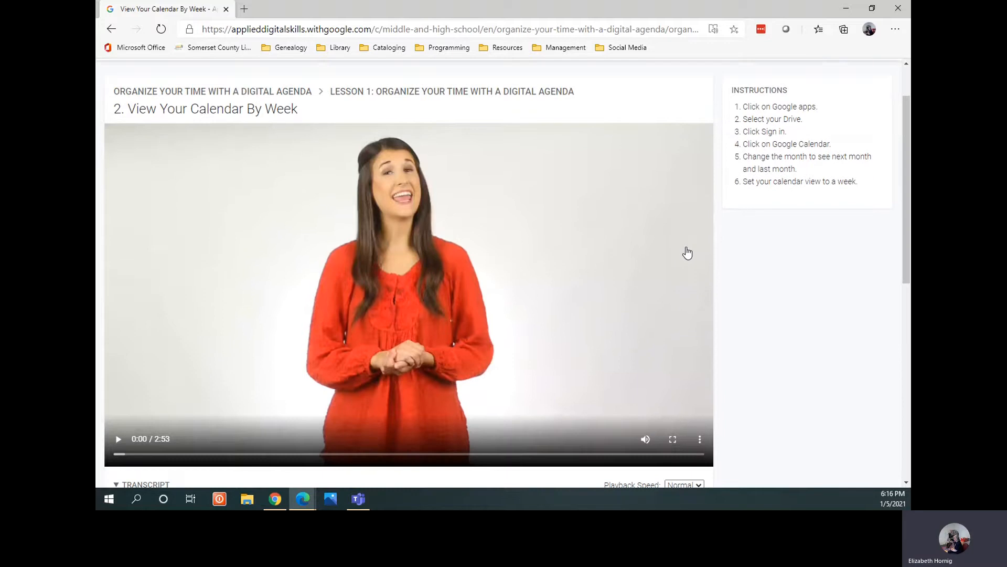
click(118, 443)
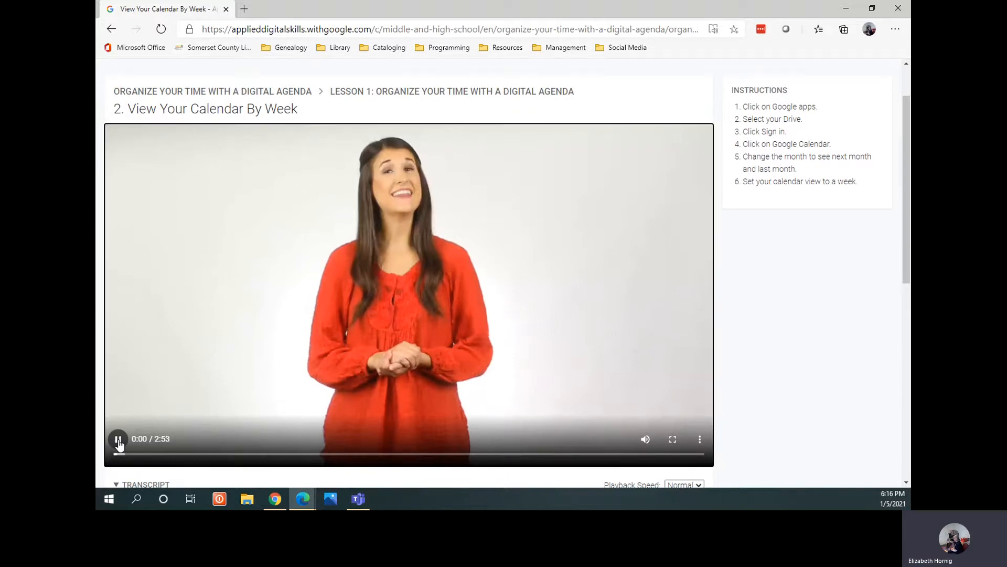
click(672, 440)
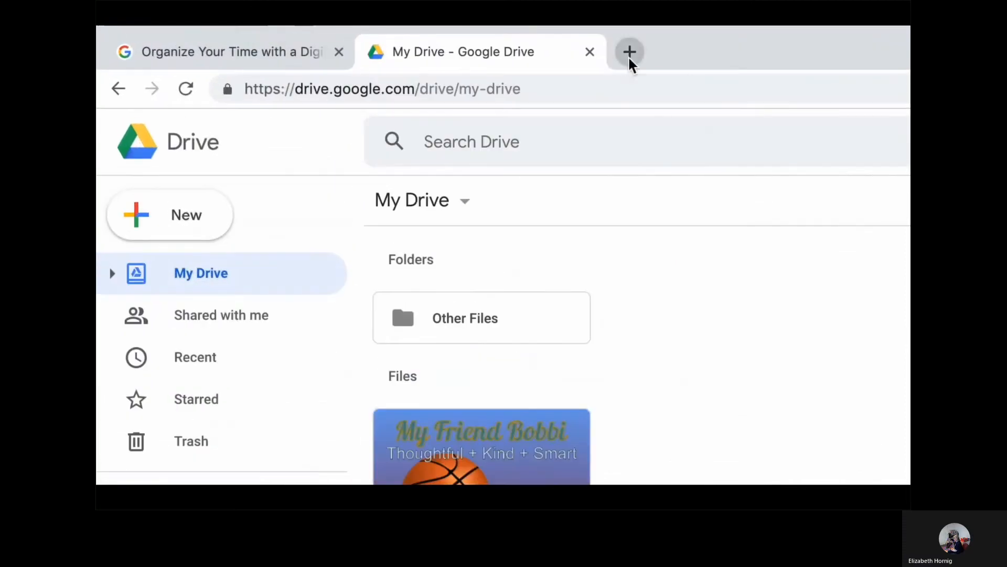
Follow the demo opening Google Calendar from google.com's apps grid in a new tab.
click(629, 51)
text(google.com)
key(Return)
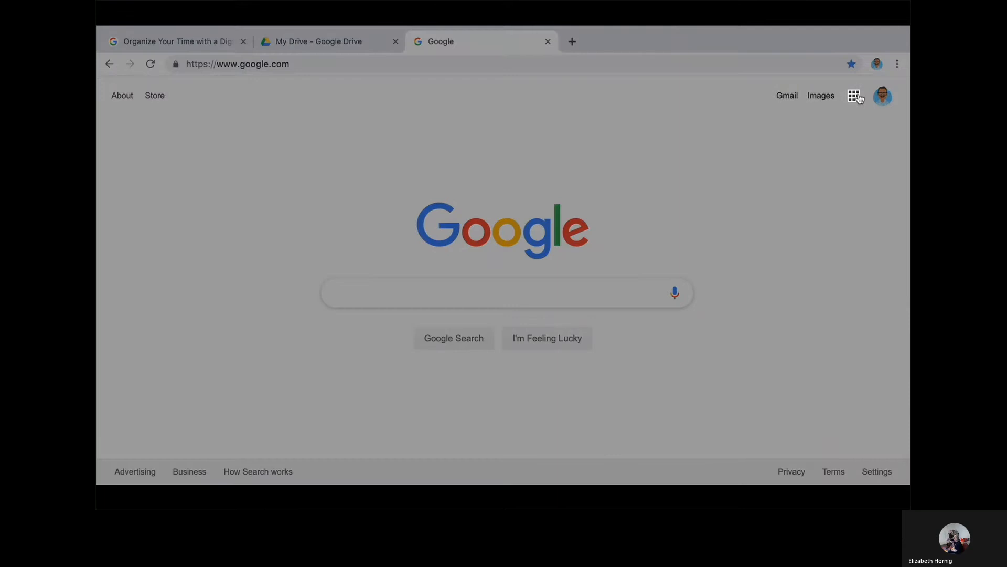
click(856, 98)
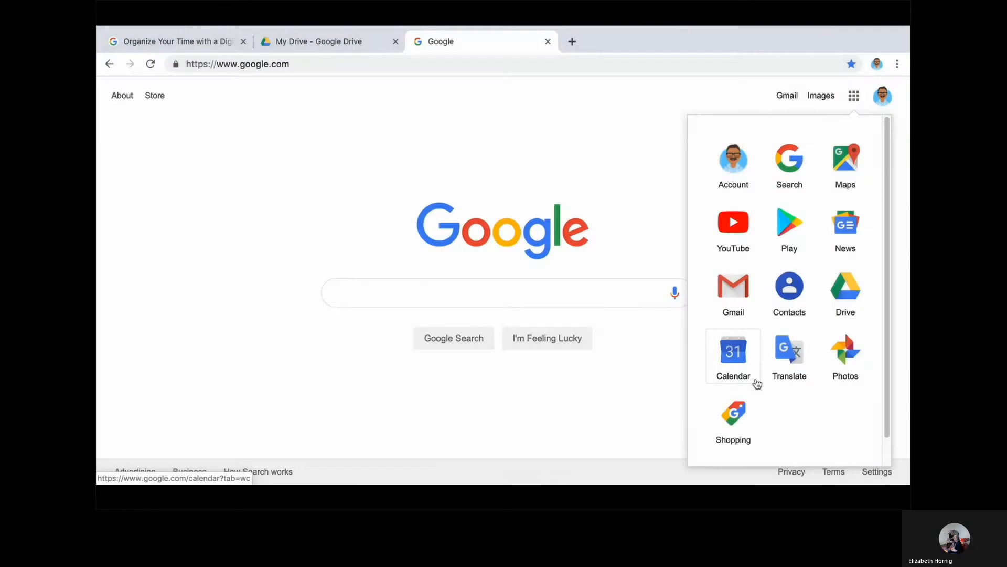
click(756, 382)
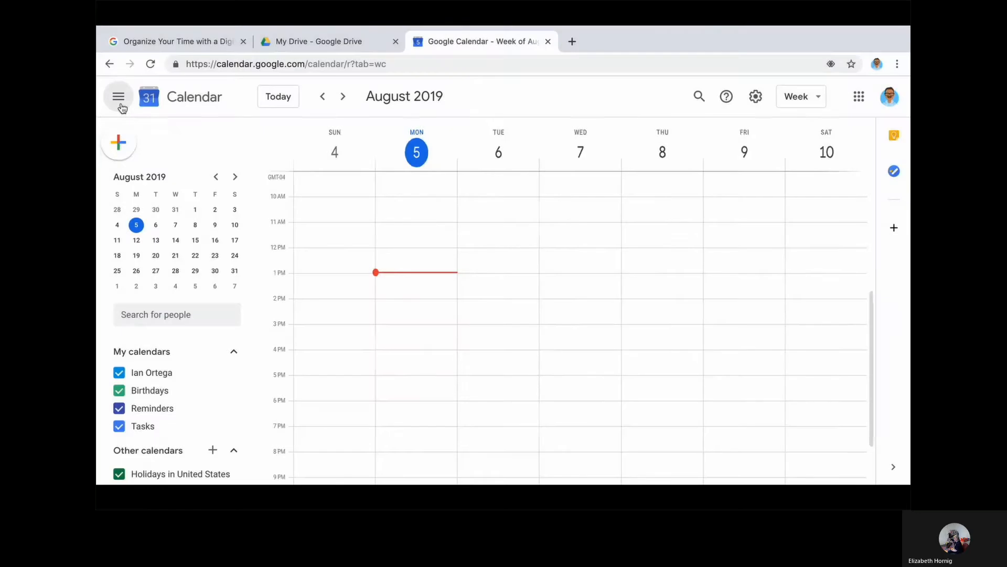
Follow the demo toggling the side panel and paging the mini calendar to September, then July 2019.
click(120, 105)
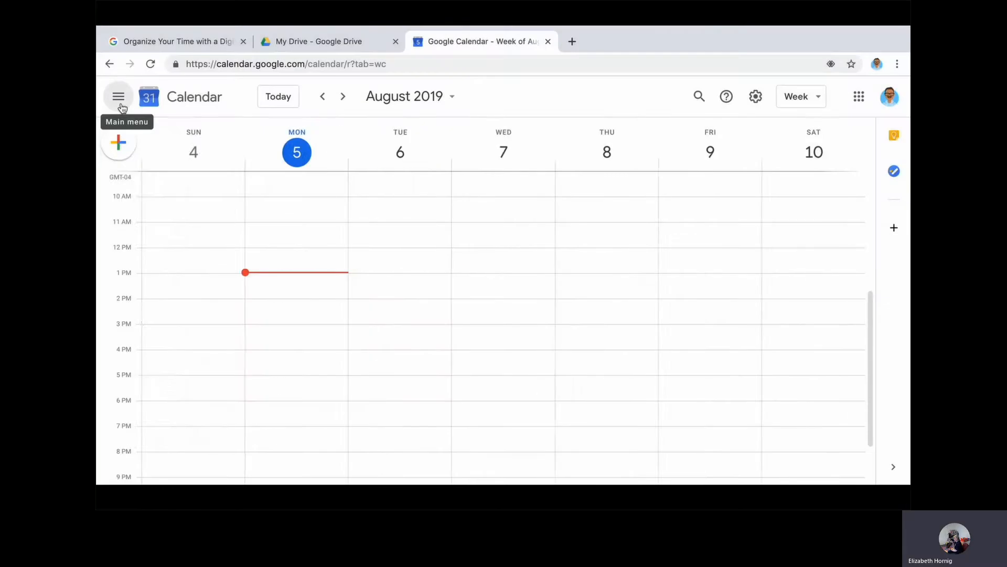
click(120, 104)
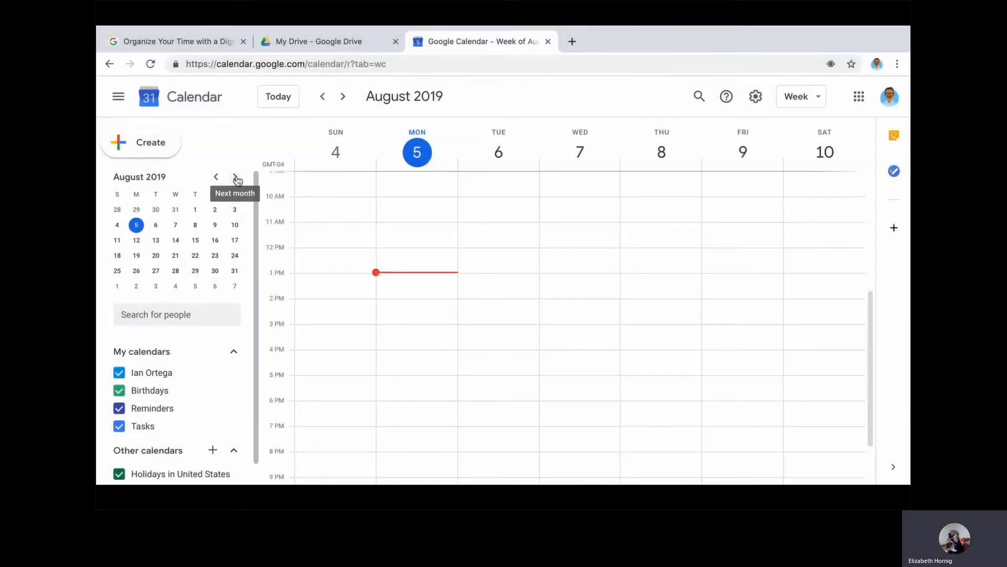
click(235, 177)
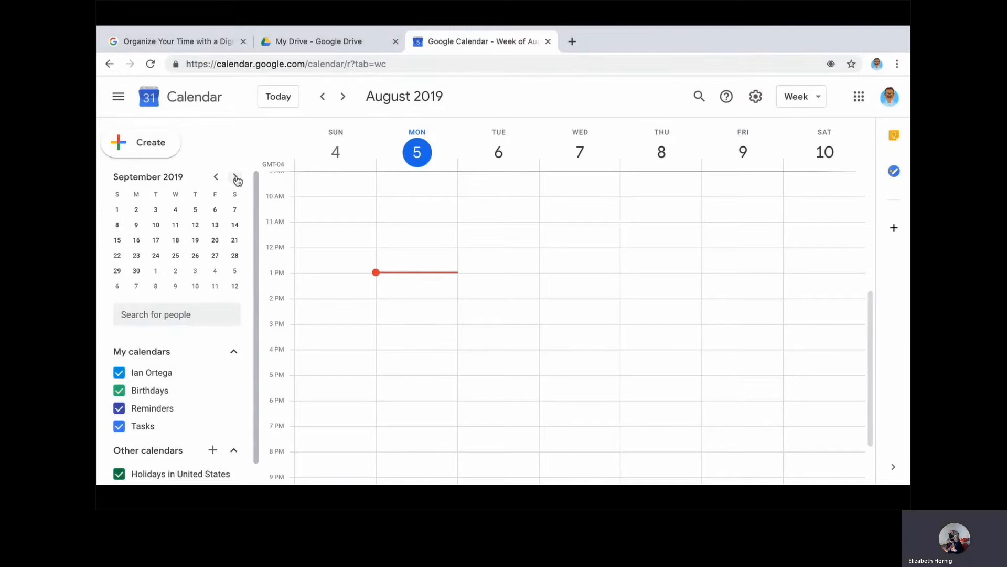
click(216, 178)
click(216, 179)
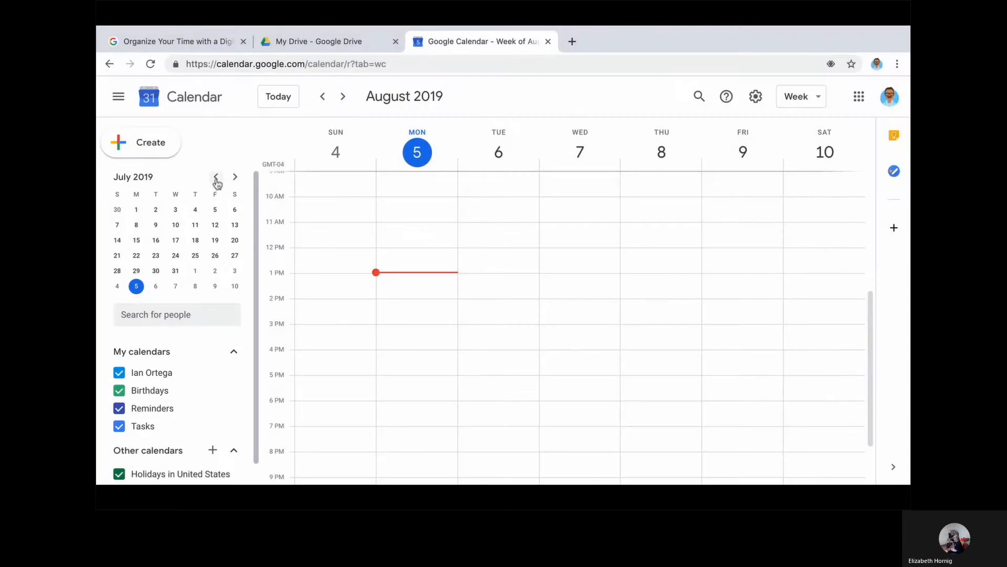
Follow the demo toggling Birthdays, jumping to July 4's week, then back to the current week.
click(121, 394)
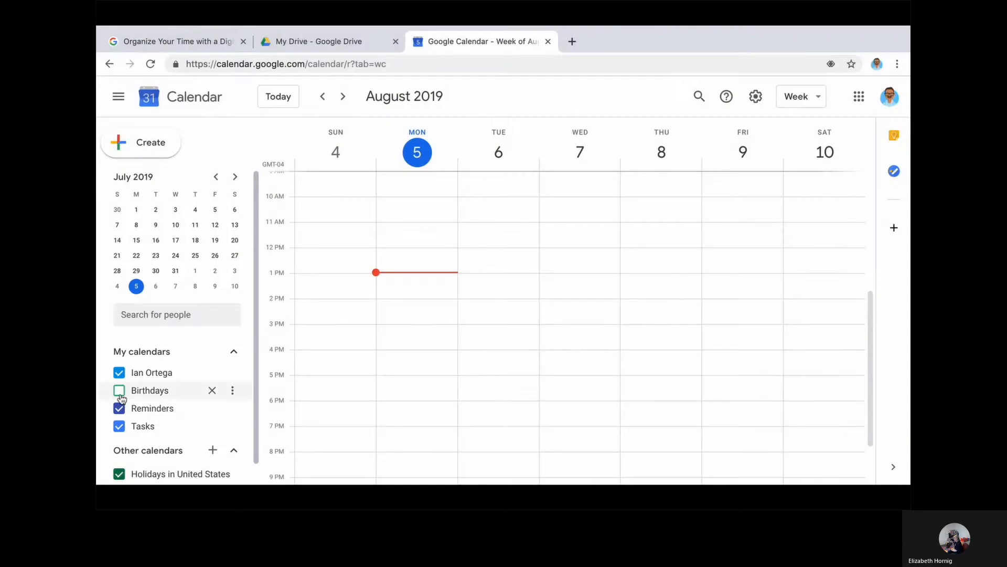
click(120, 394)
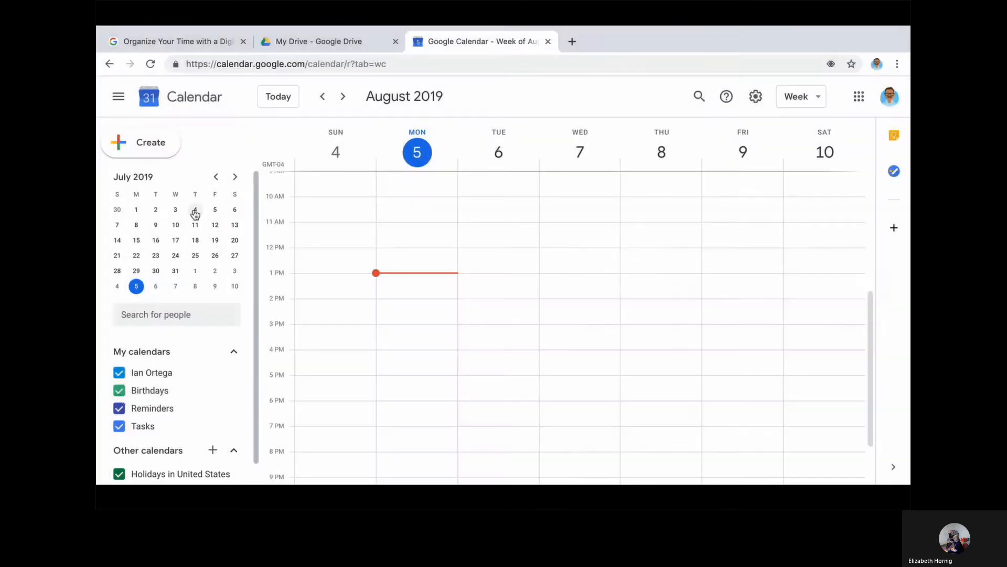
click(195, 210)
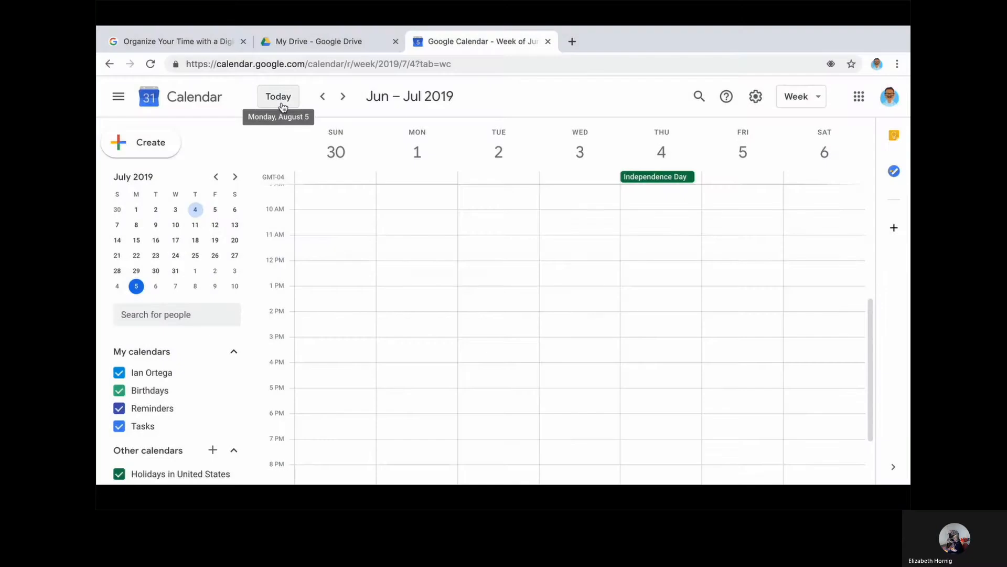
click(283, 105)
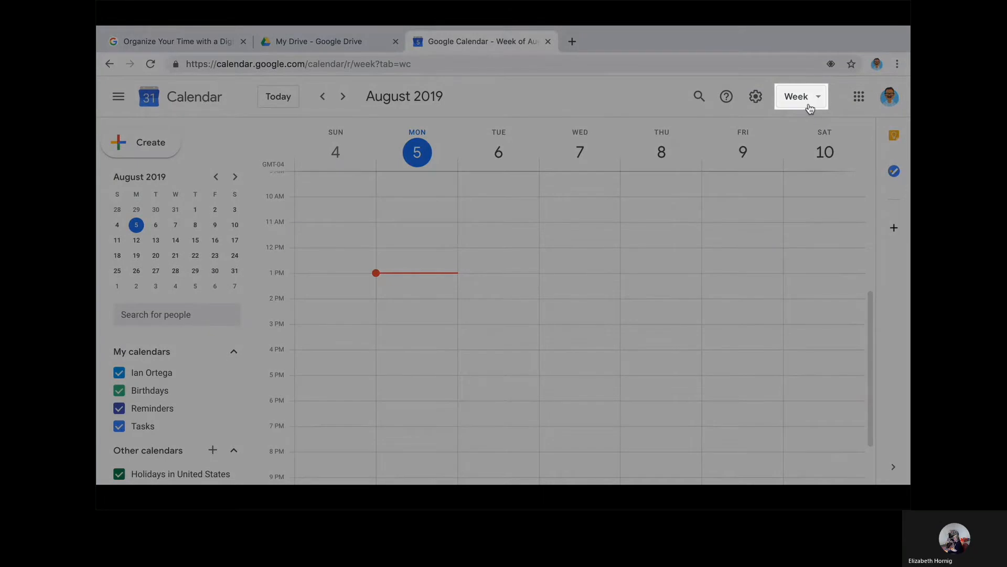
Follow the demo switching the calendar to Day and other views, then exit full screen once it ends.
click(810, 104)
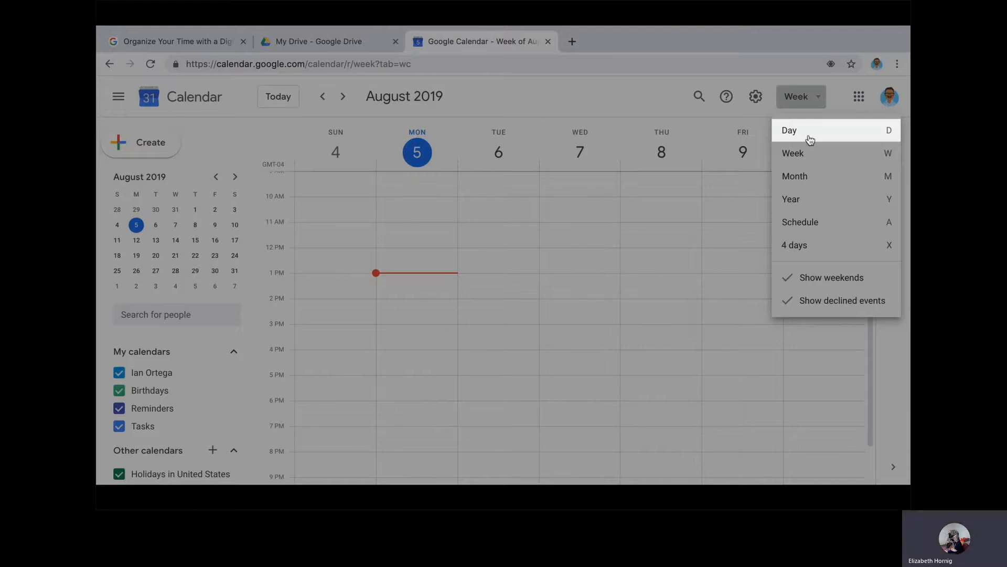
click(810, 137)
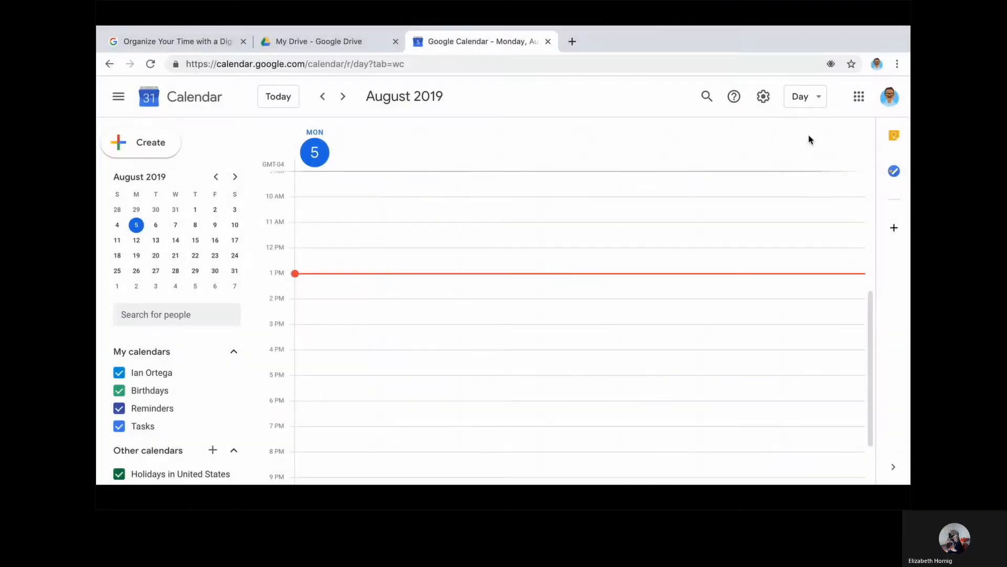
click(805, 105)
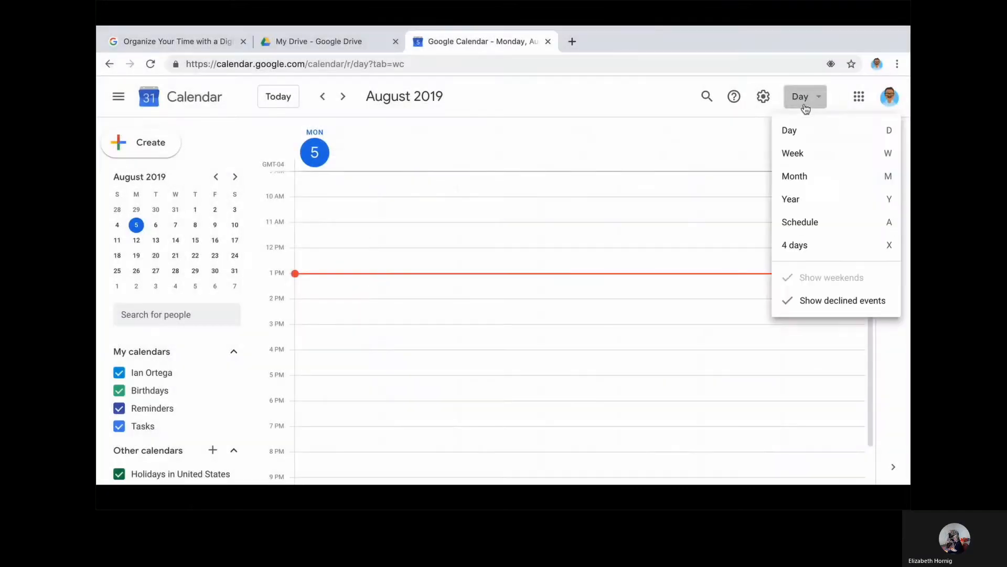
click(812, 182)
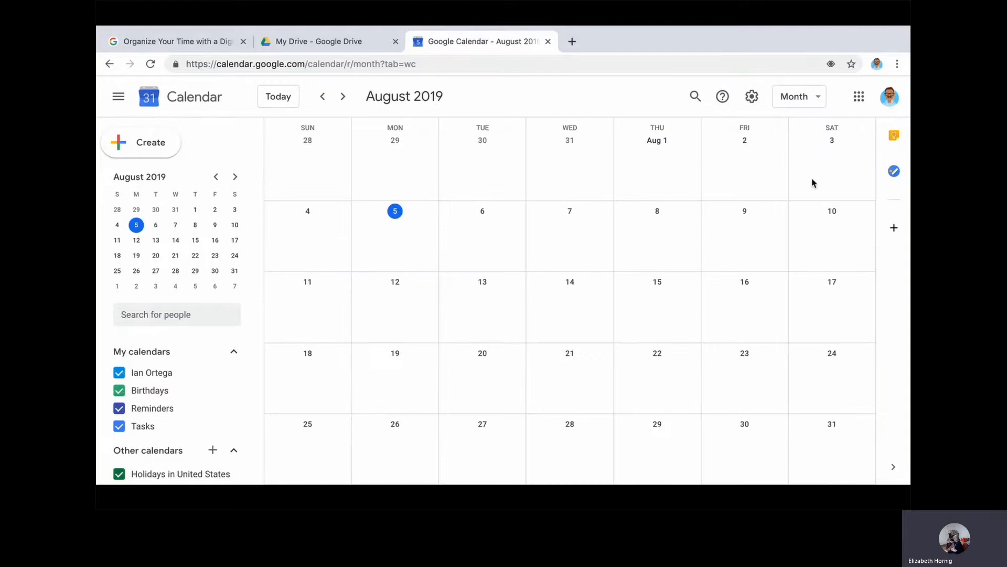
click(800, 106)
click(822, 209)
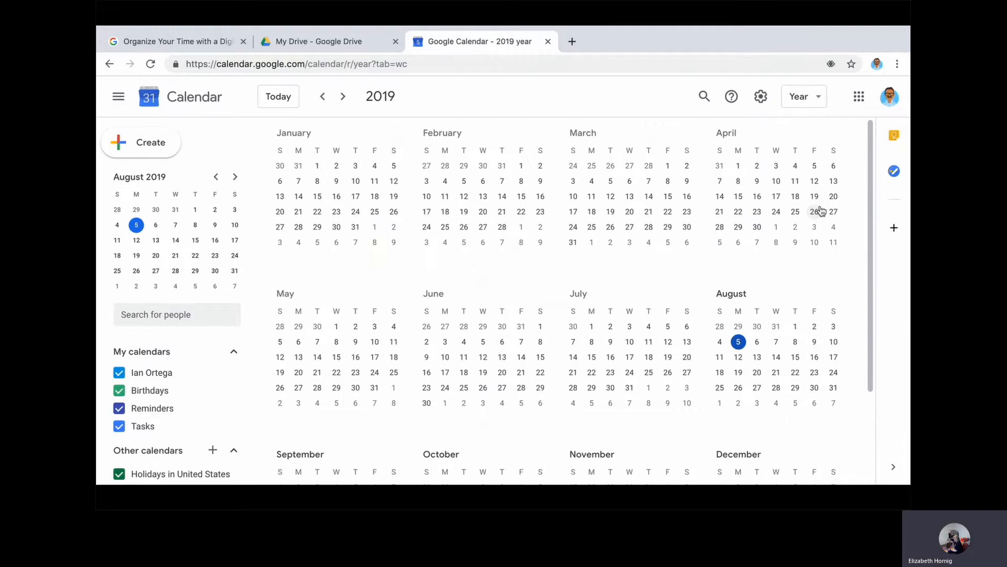
click(808, 109)
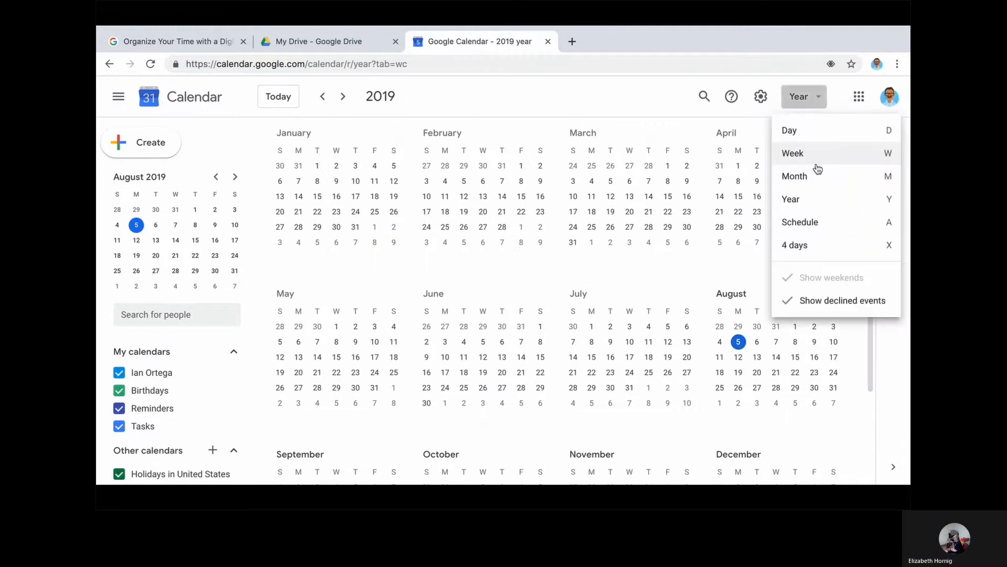
click(818, 166)
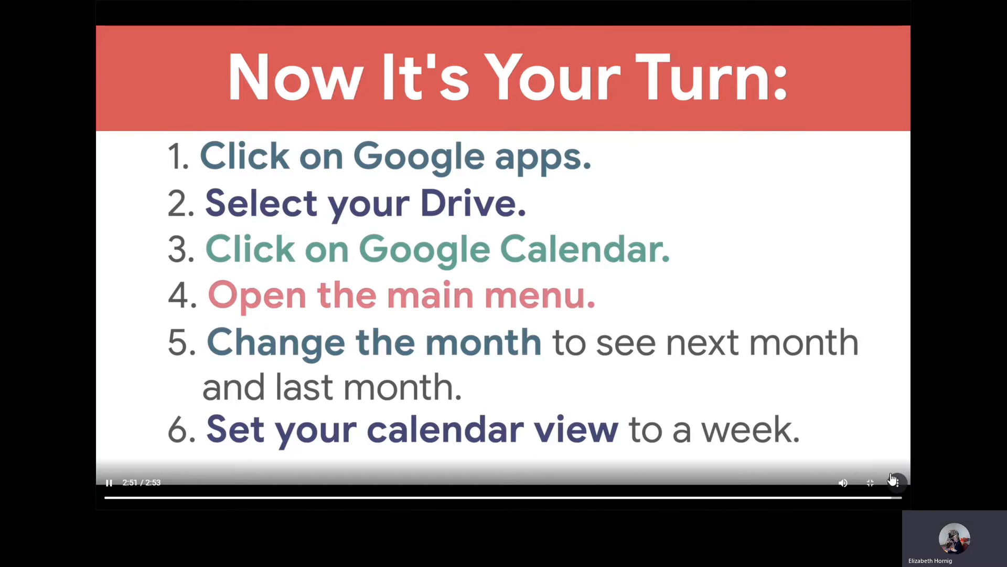
click(870, 483)
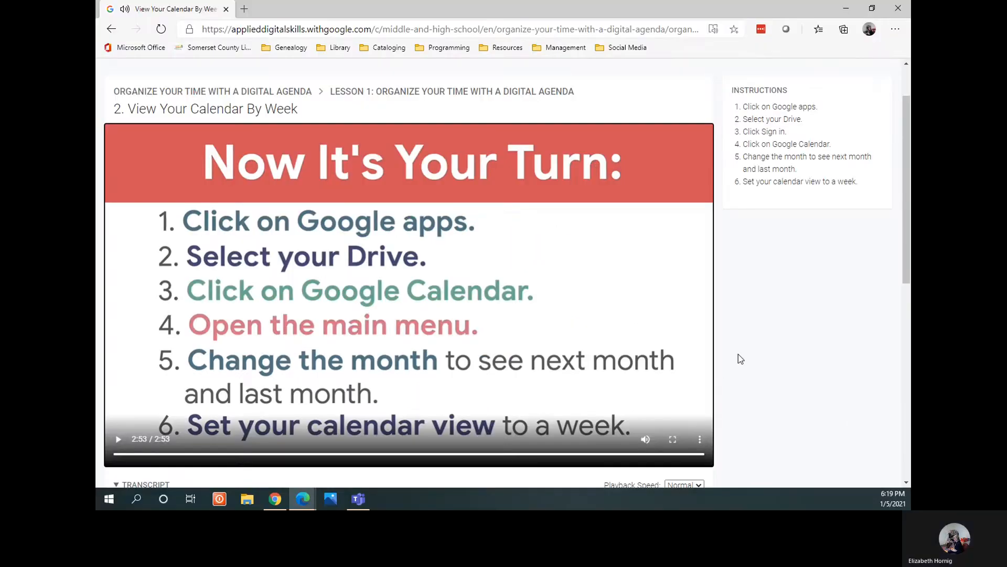
From Chrome's Gmail tab, open Calendar from the Google apps grid in a new tab.
click(275, 498)
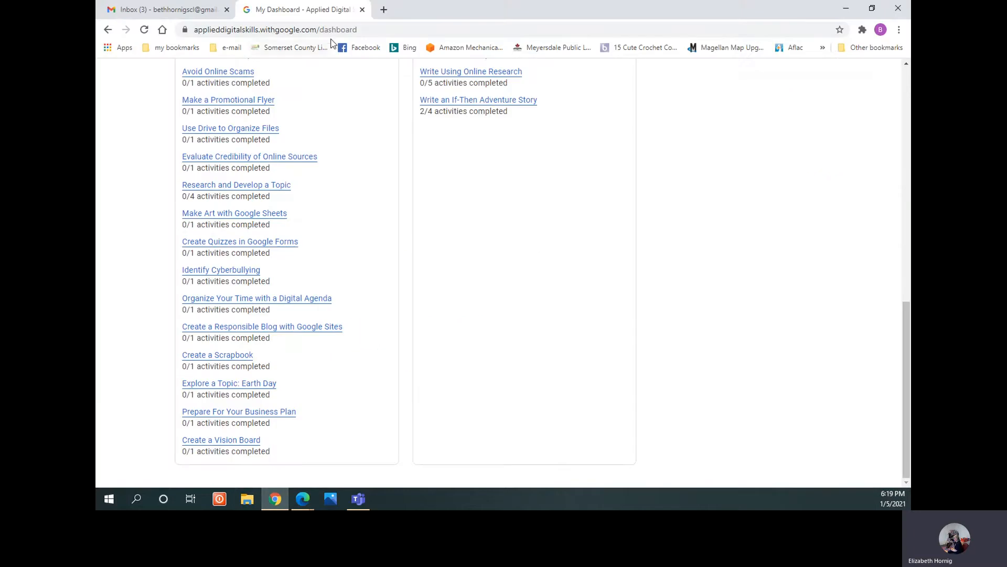
click(170, 11)
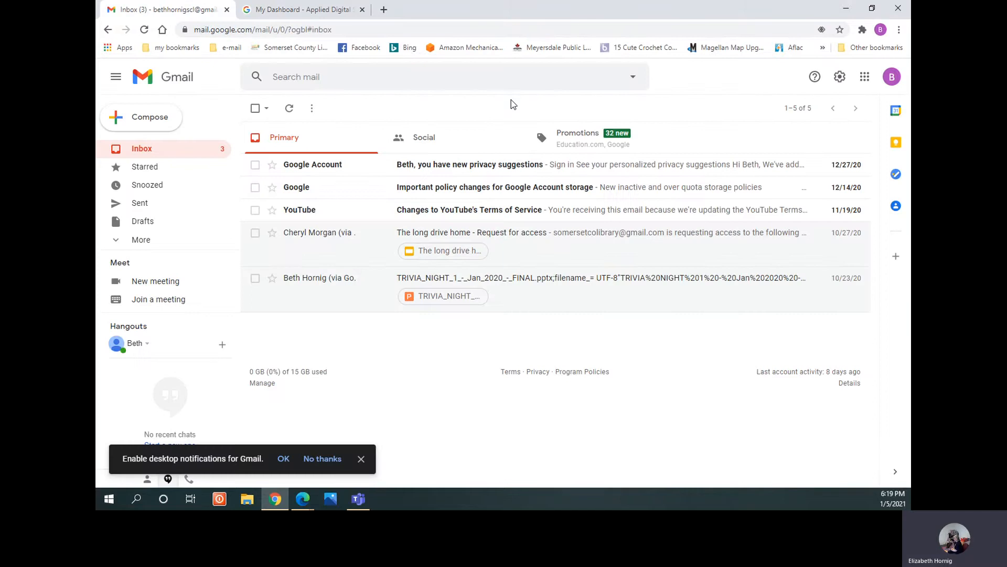
click(866, 78)
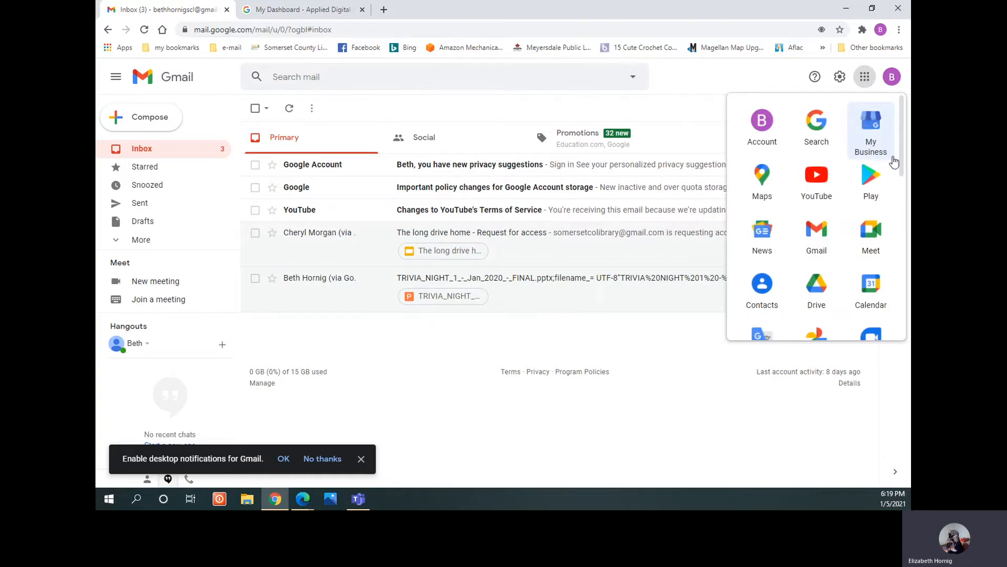
scroll(899, 151, down, 1)
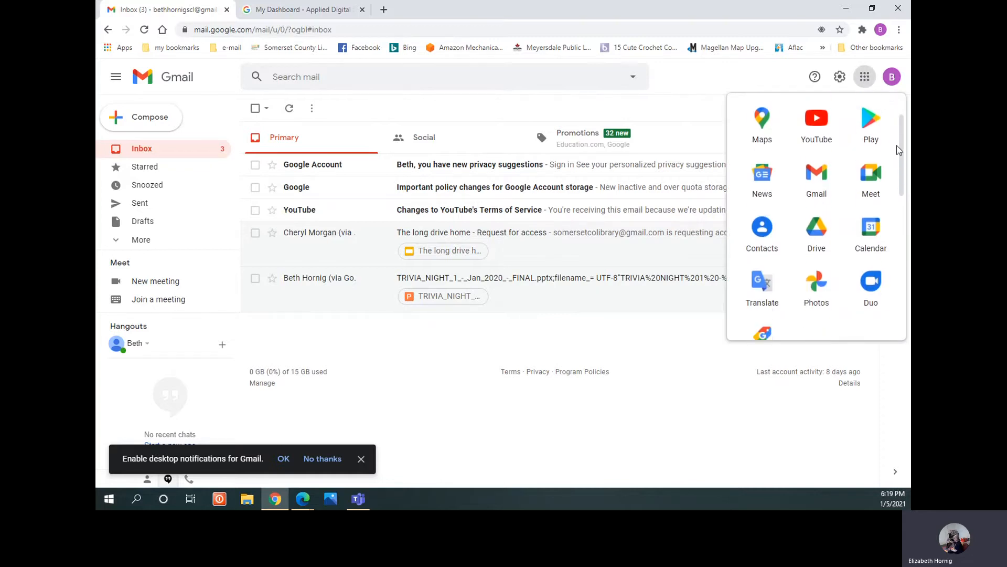
scroll(899, 151, down, 3)
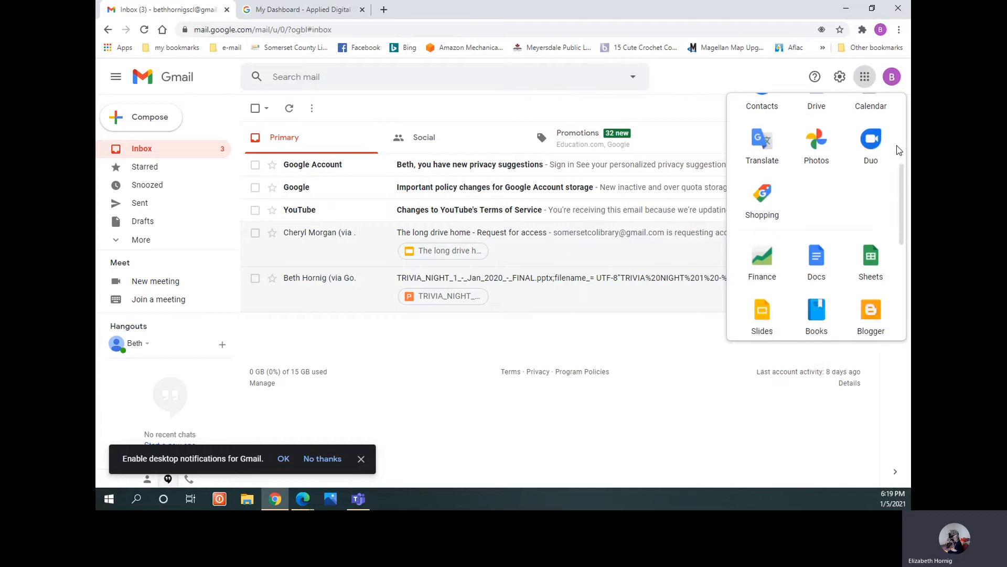
scroll(899, 150, down, 2)
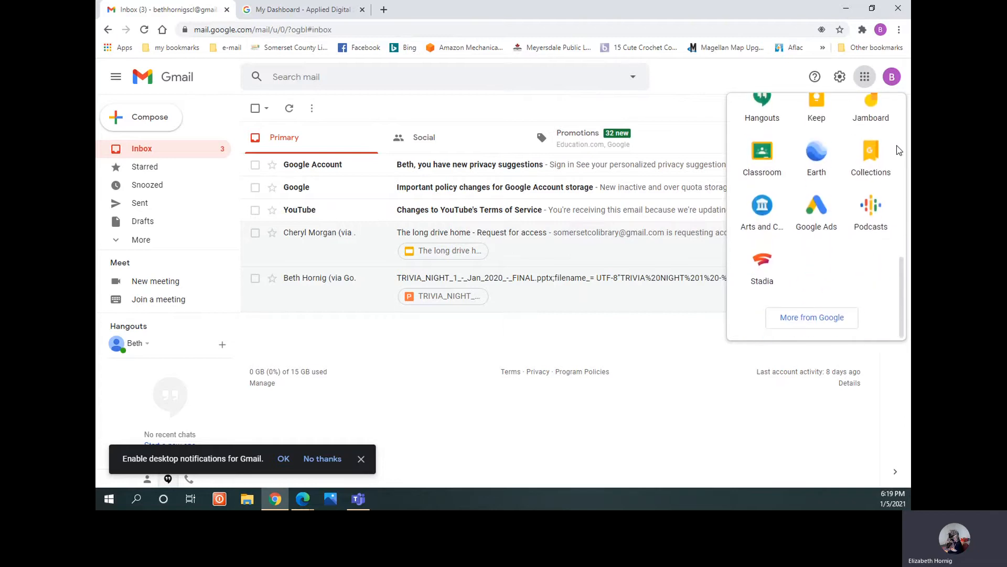
scroll(900, 151, up, 6)
scroll(899, 150, up, 3)
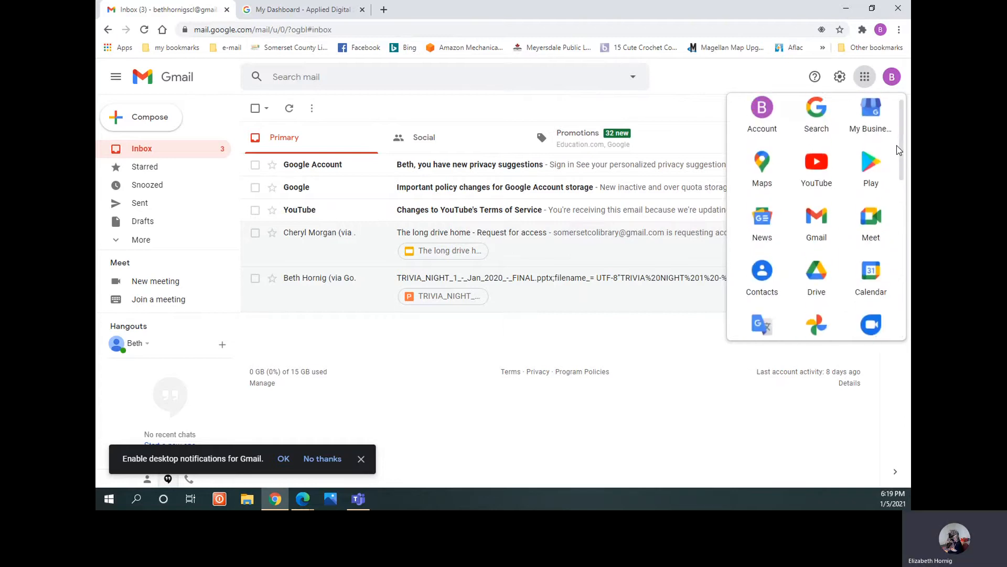
scroll(900, 151, down, 1)
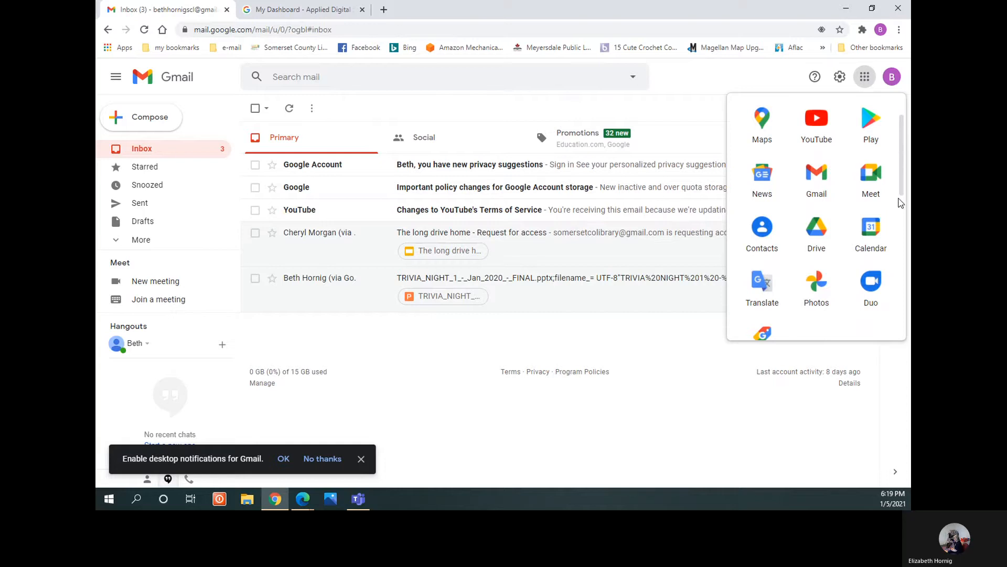
click(881, 249)
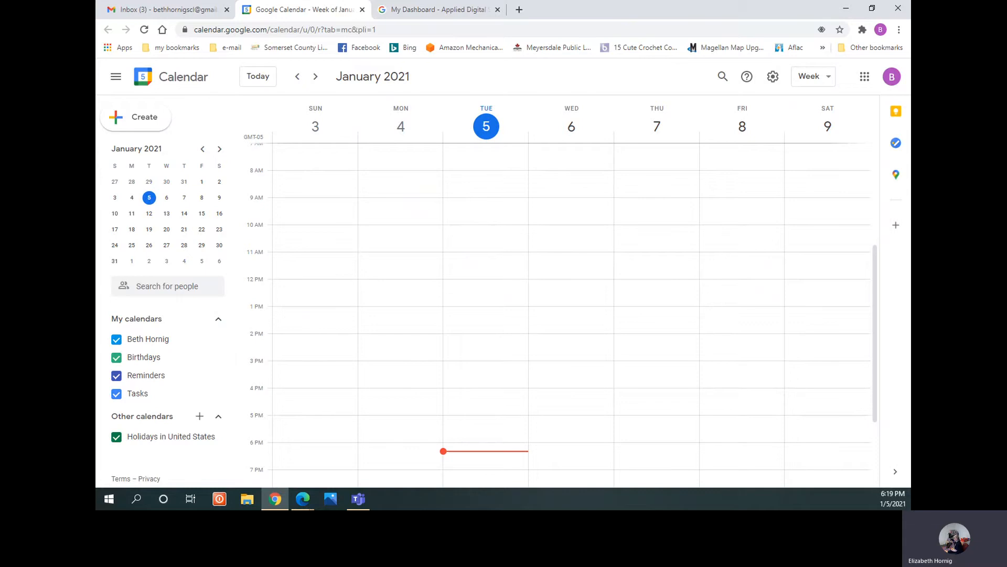
Turn off the Birthdays calendar and page the mini calendar to March 2021 and back to January.
click(118, 360)
mouse_move(176, 441)
click(219, 150)
click(219, 151)
click(204, 151)
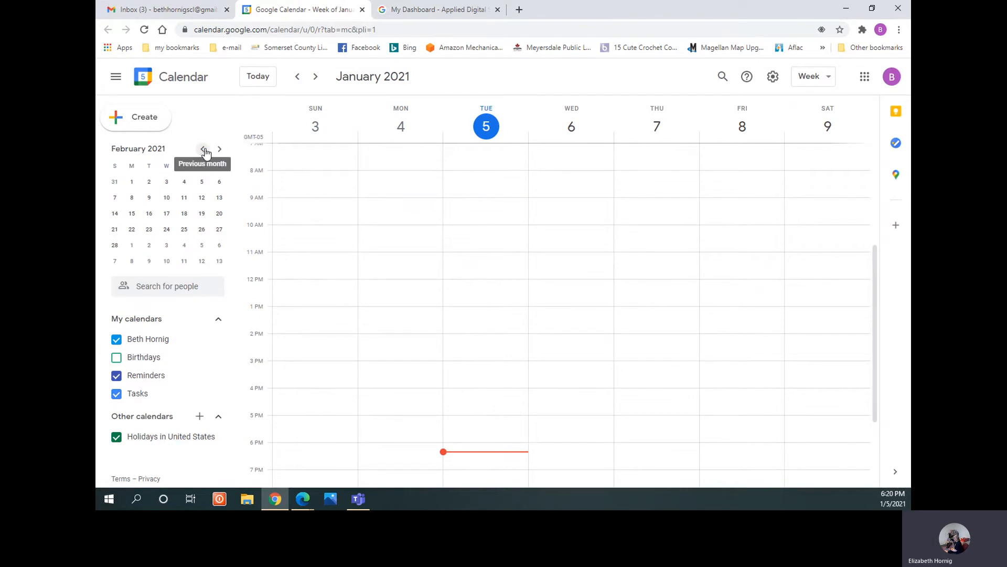
click(204, 150)
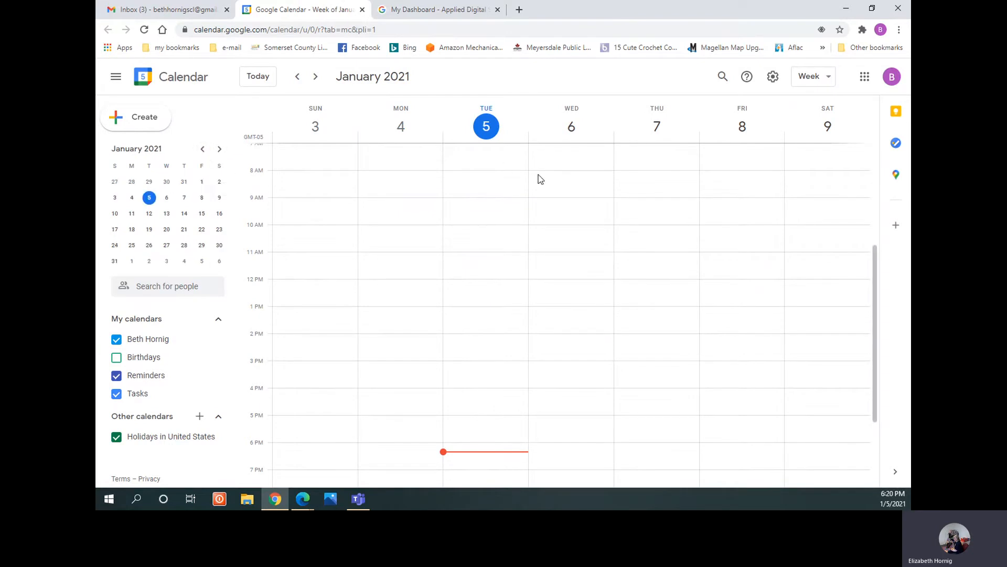
click(262, 81)
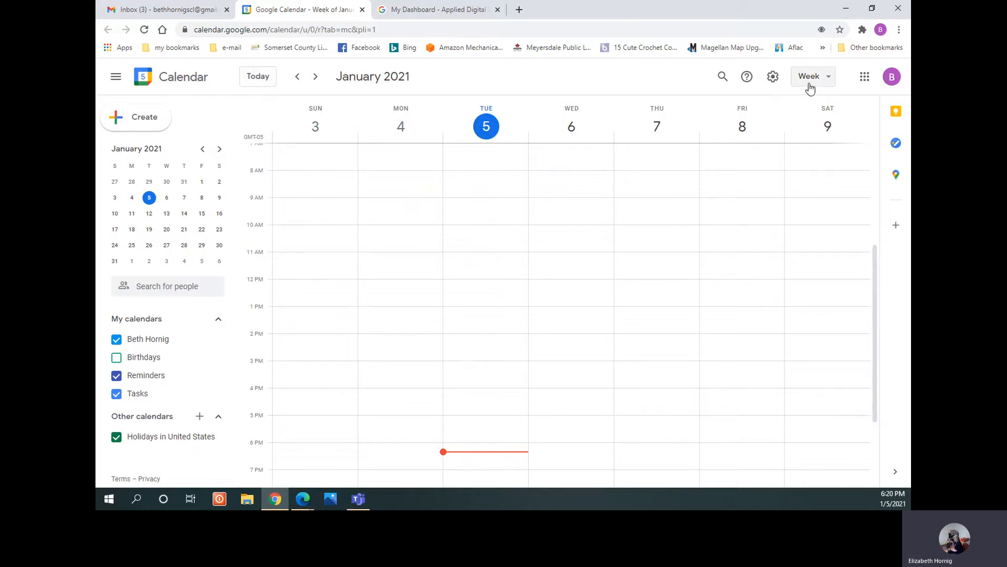
click(829, 82)
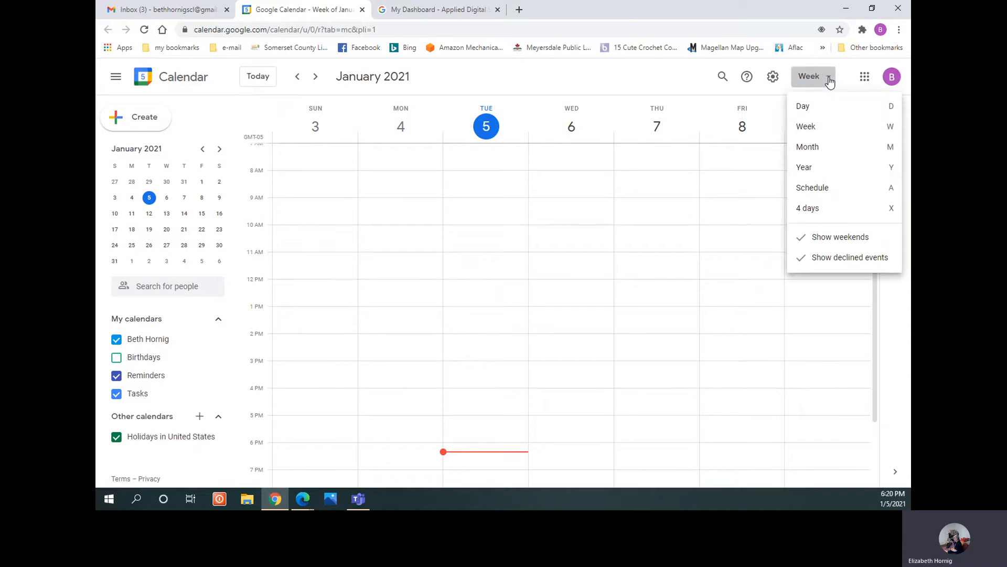
click(809, 107)
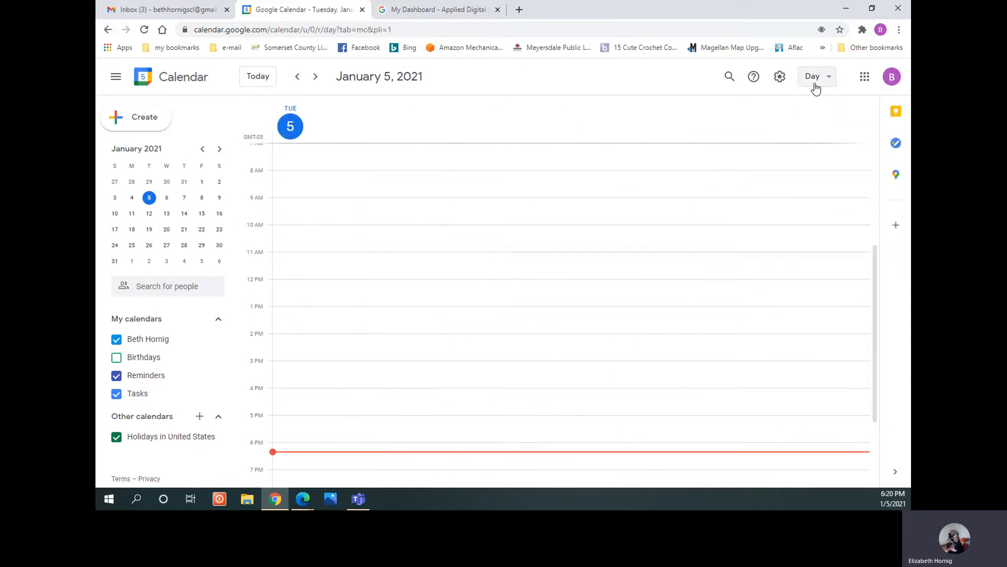
click(824, 80)
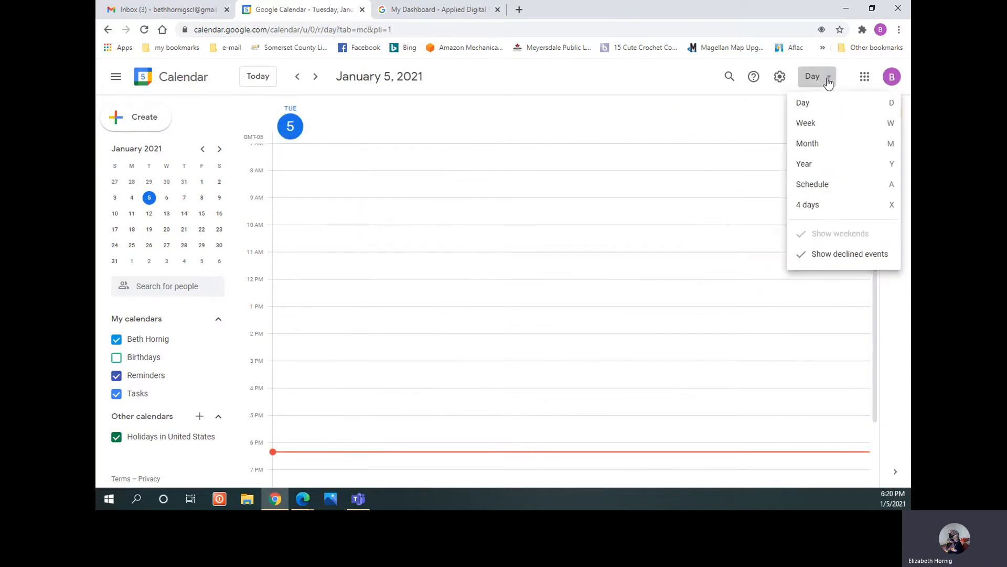
click(818, 151)
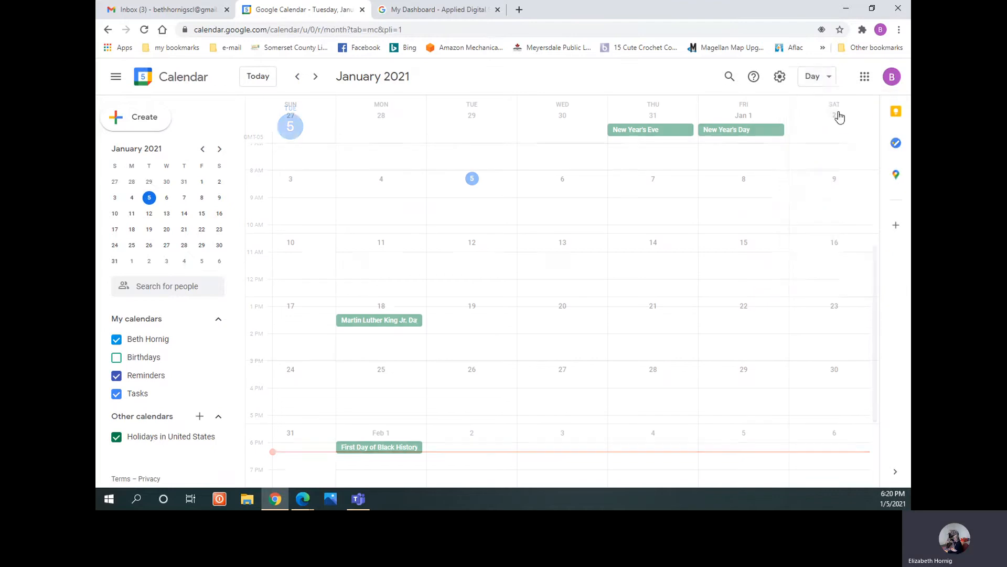
click(828, 81)
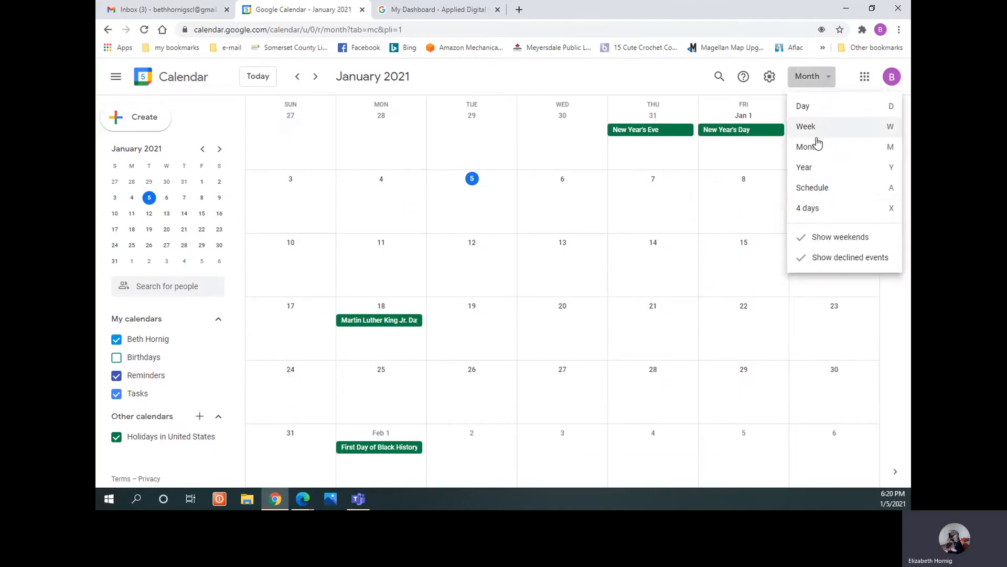
click(816, 209)
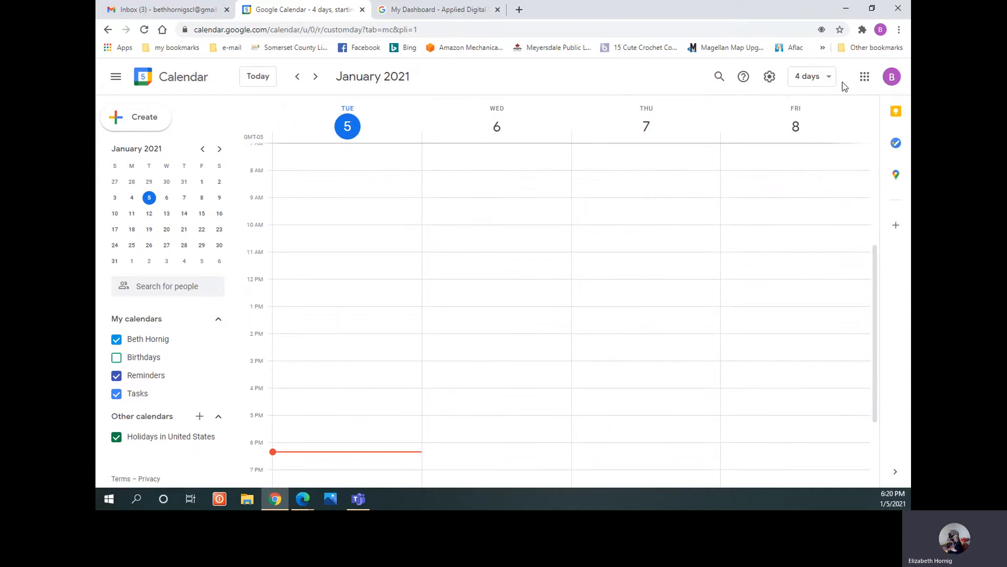
click(828, 80)
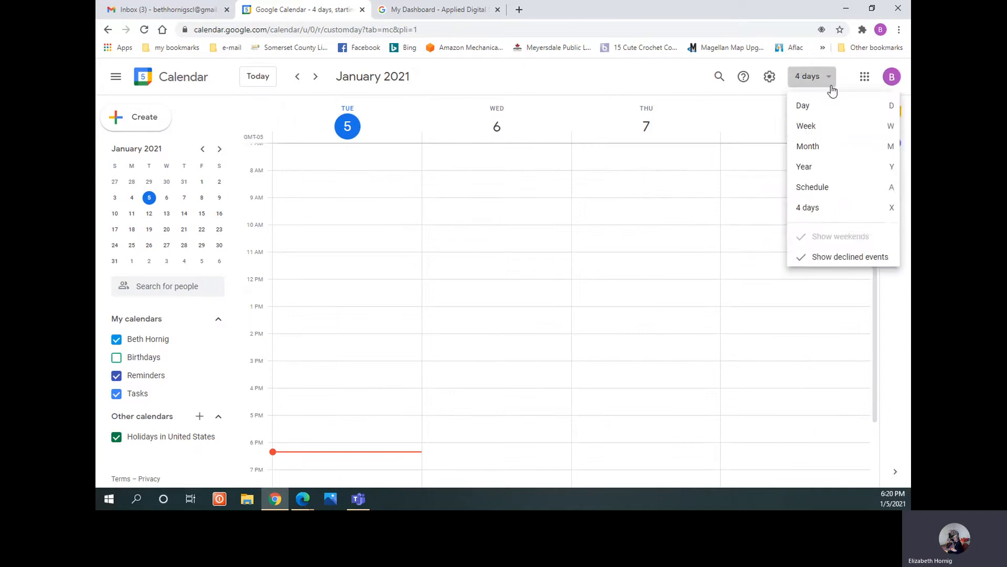
click(822, 132)
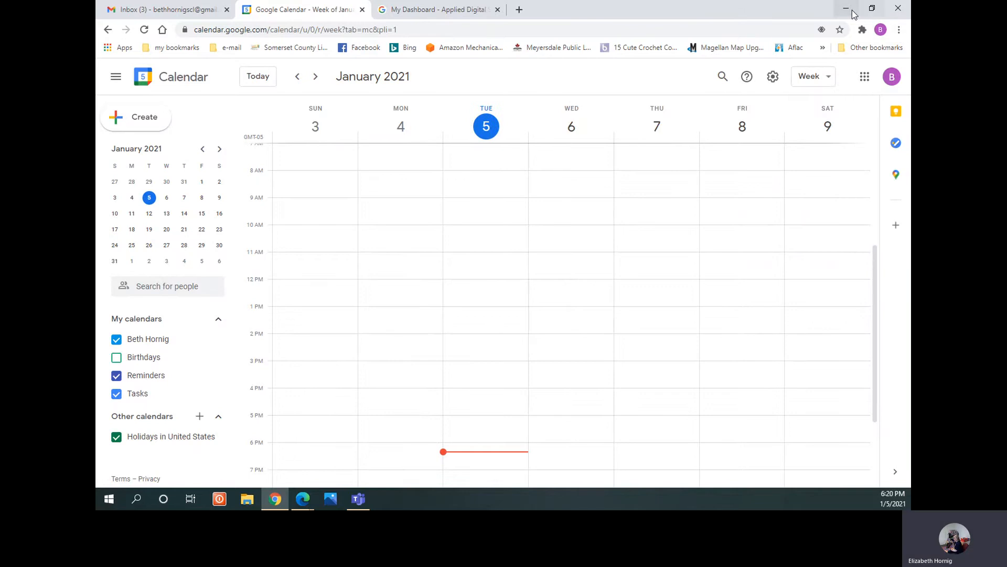
Minimize Calendar, go to lesson 3 on adding school days as events, and start its video.
click(849, 9)
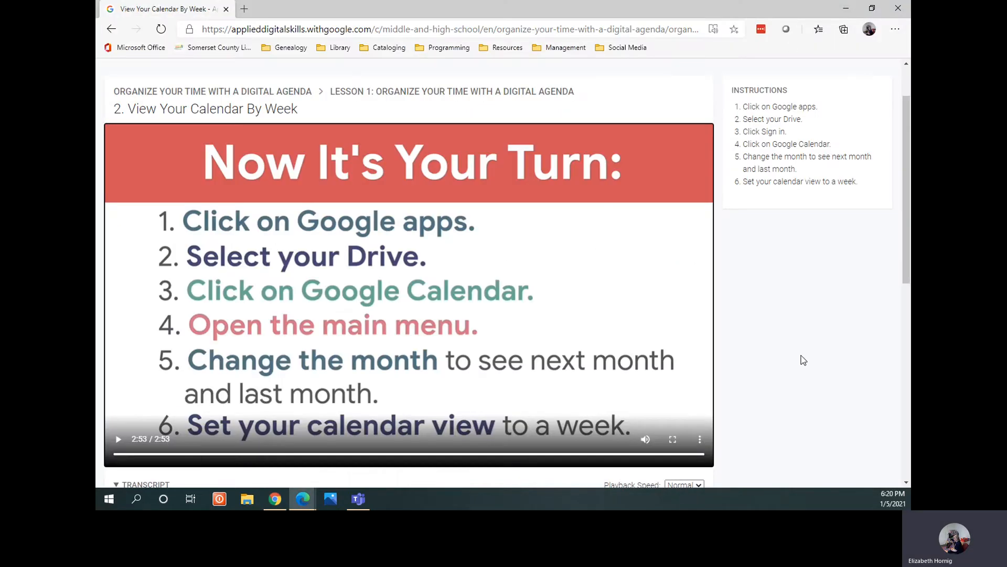
scroll(809, 345, down, 1)
scroll(808, 341, down, 6)
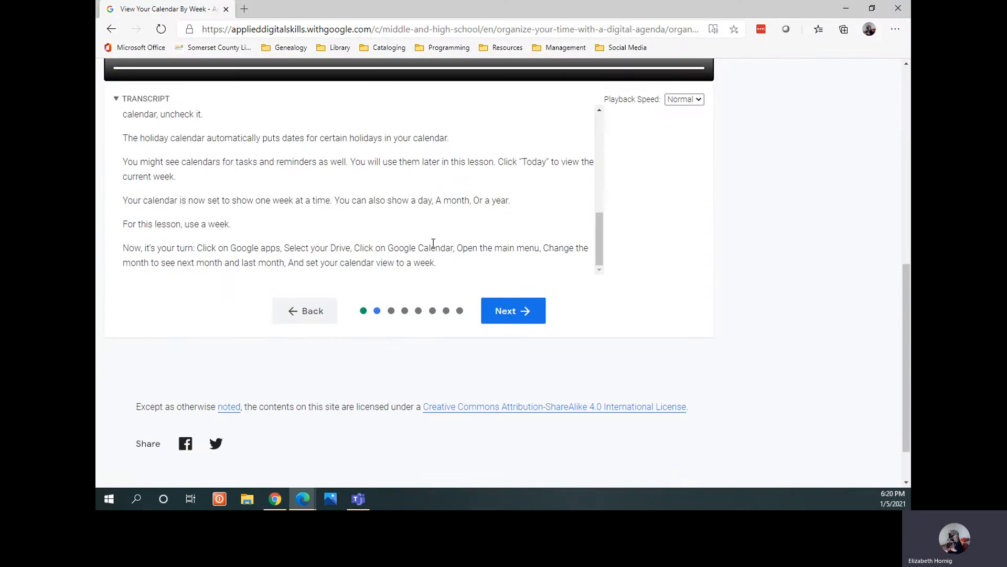
click(511, 313)
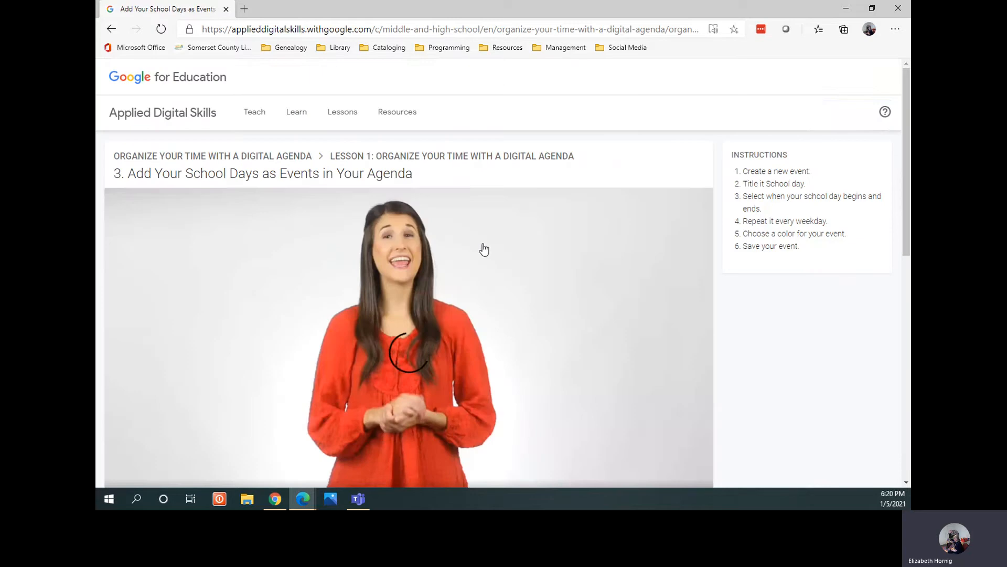
scroll(602, 238, down, 1)
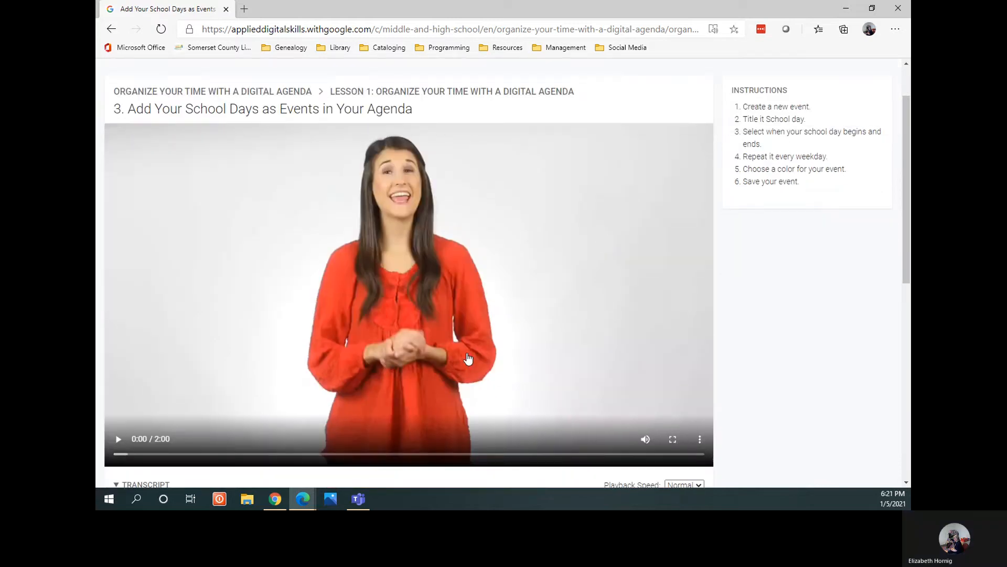
scroll(468, 359, down, 1)
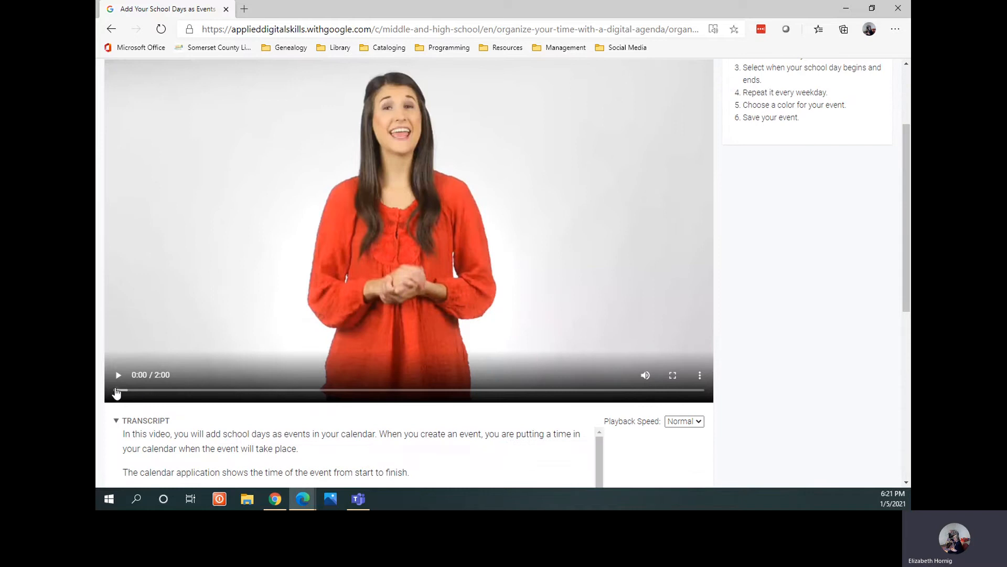
click(118, 375)
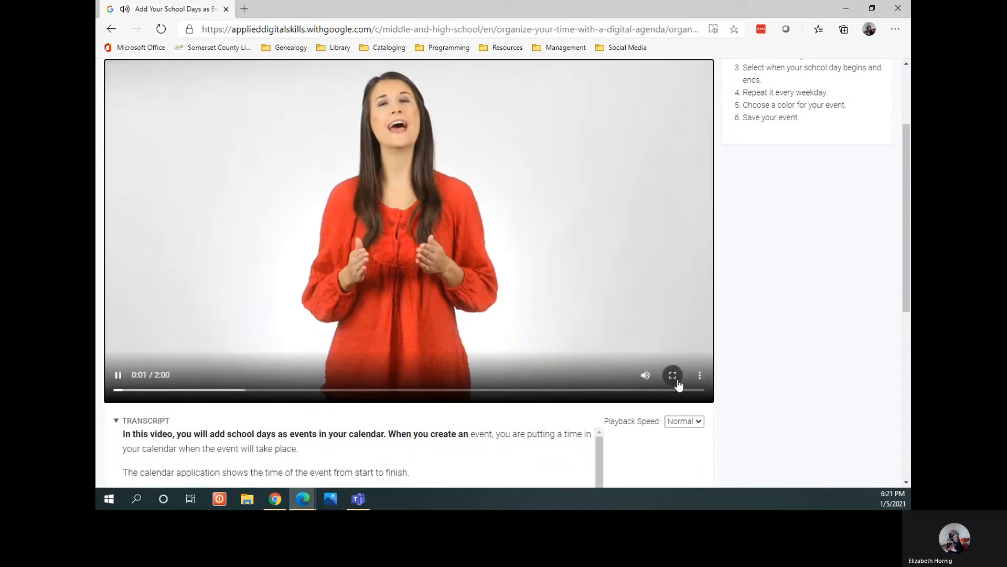
Watch full screen as the video drafts a 'School day' event for Aug 5, 2019, 7:30am–3:30pm.
click(674, 380)
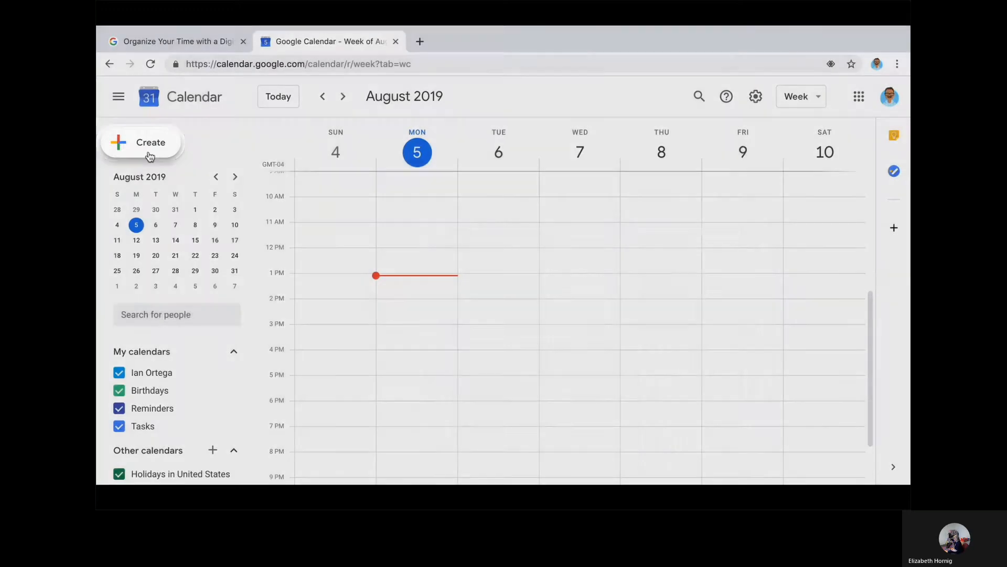
click(150, 157)
text(School day)
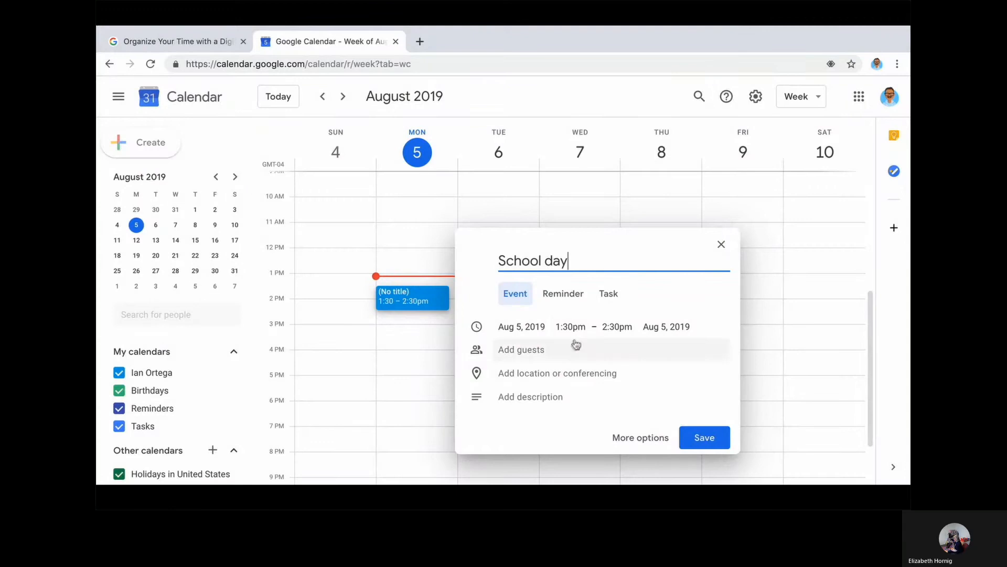
click(574, 329)
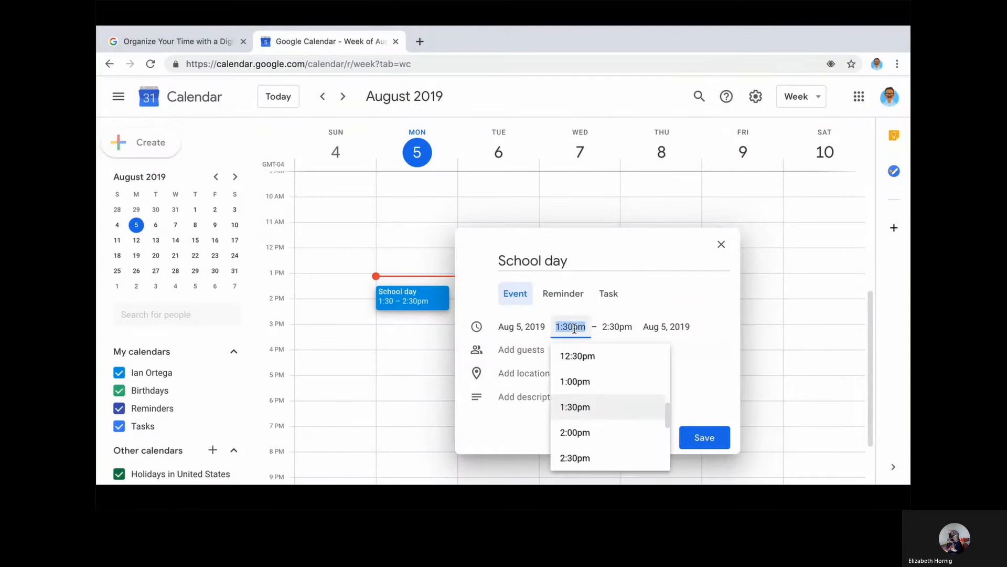
scroll(582, 381, up, 7)
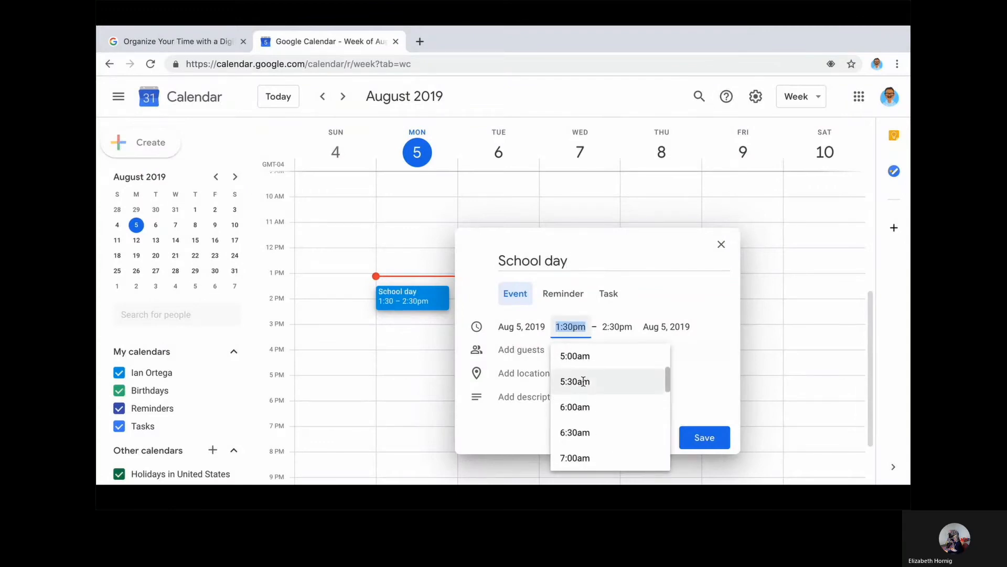
scroll(583, 381, down, 3)
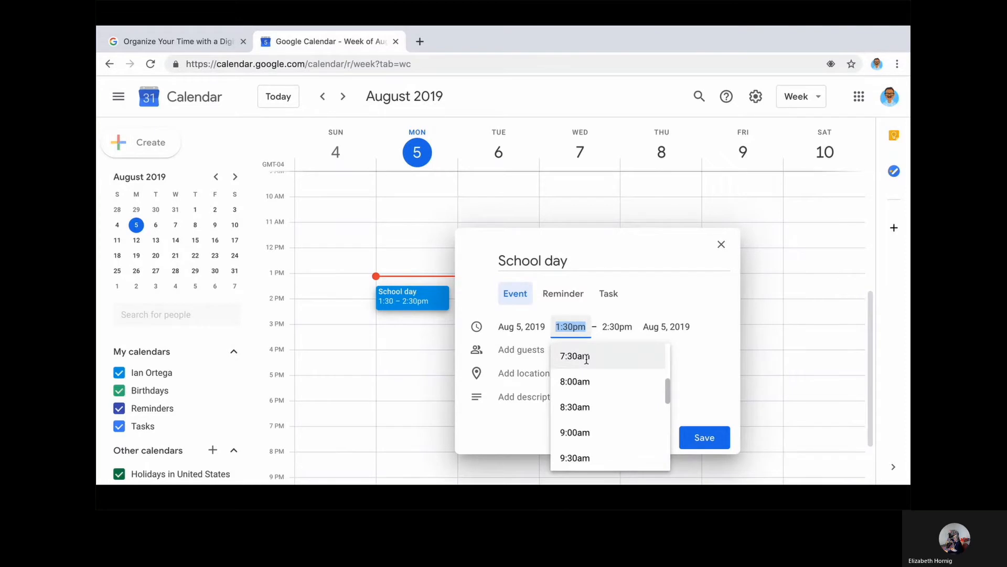
click(587, 357)
click(615, 232)
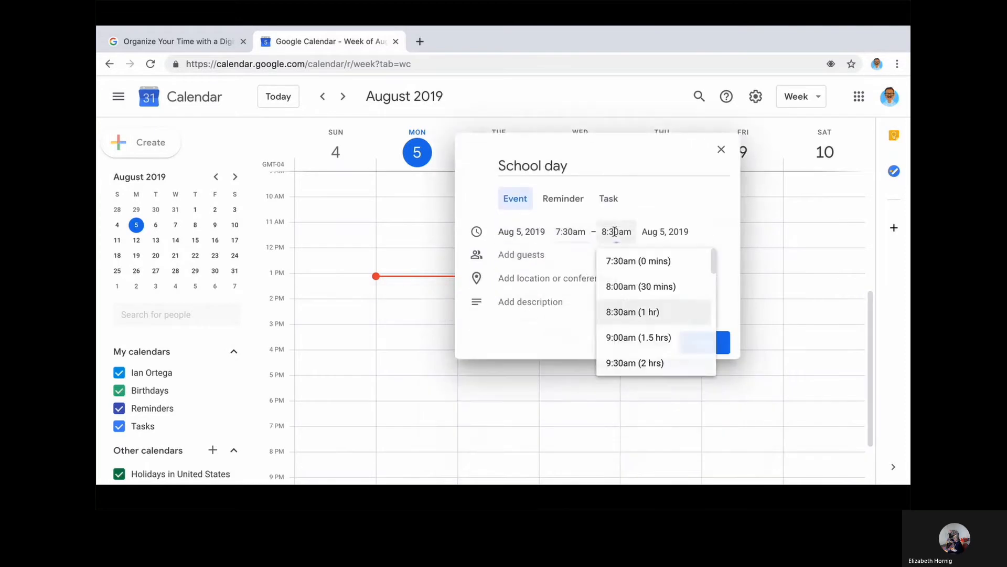
scroll(621, 303, down, 6)
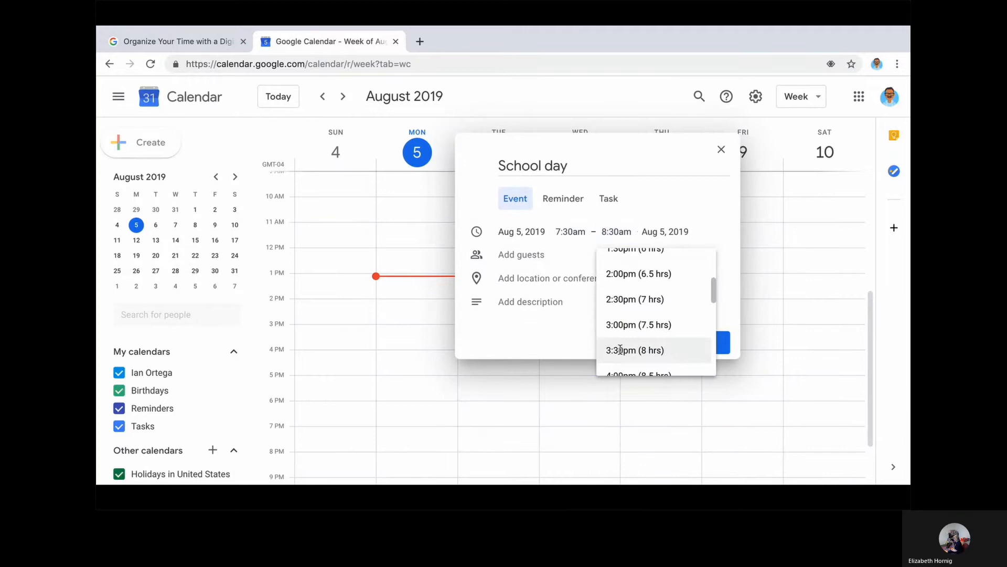
click(621, 350)
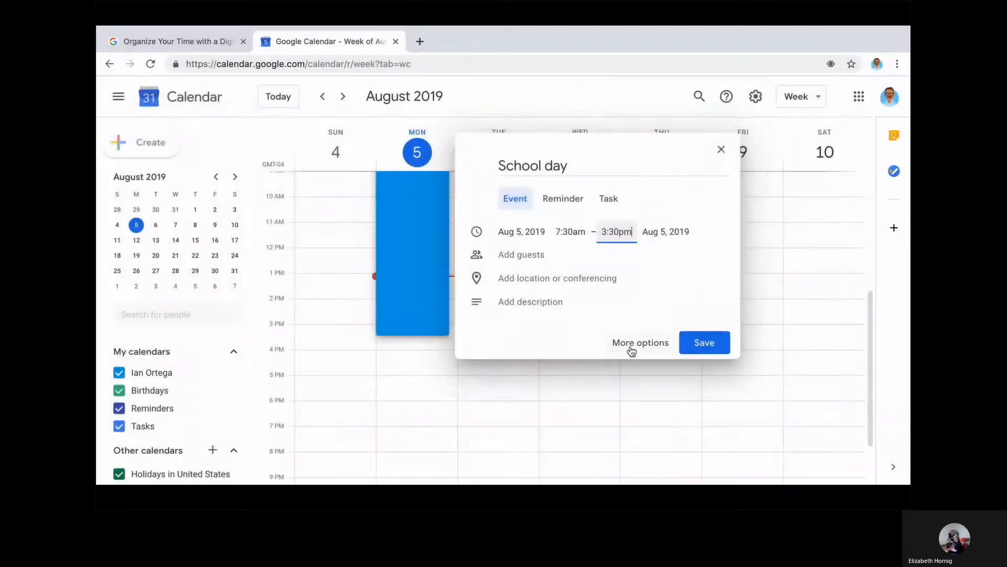
Let the lesson 3 video finish its School day event demo and calendar view changes.
click(631, 350)
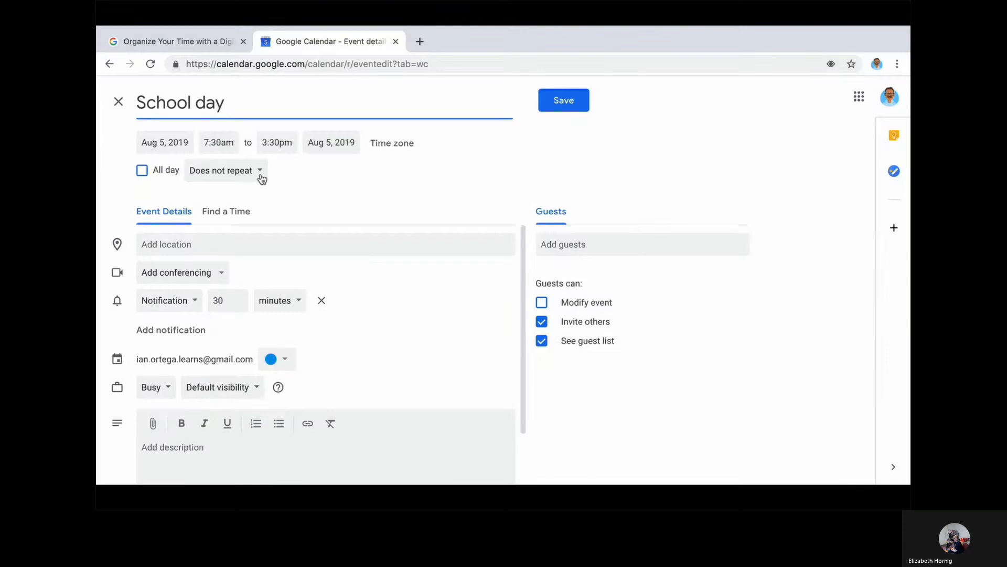
click(261, 173)
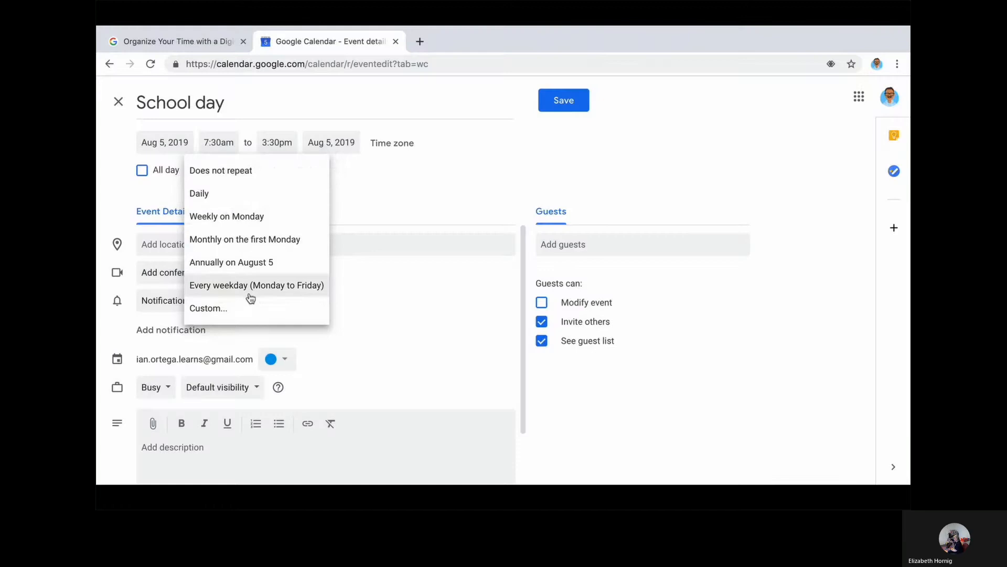
click(250, 286)
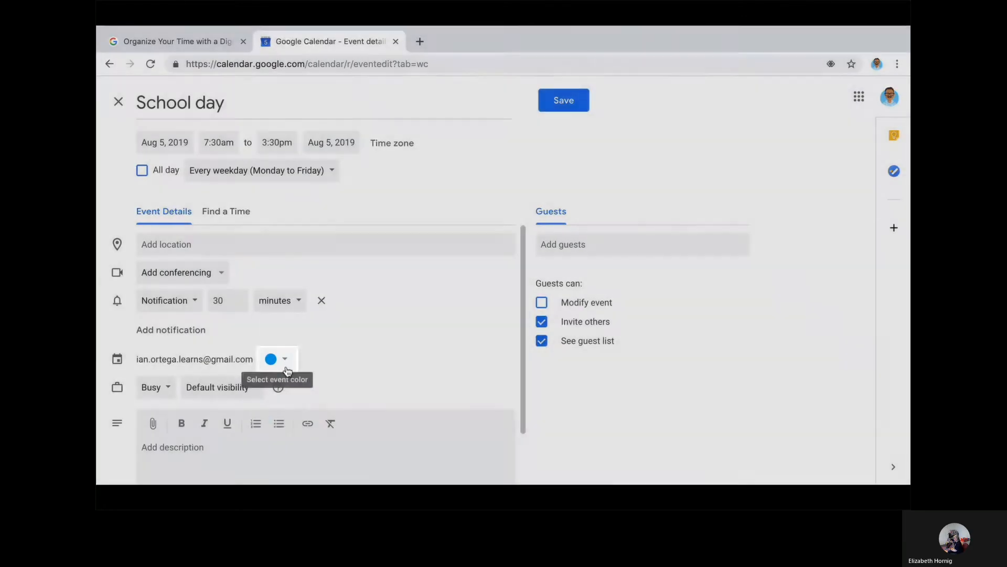
click(285, 366)
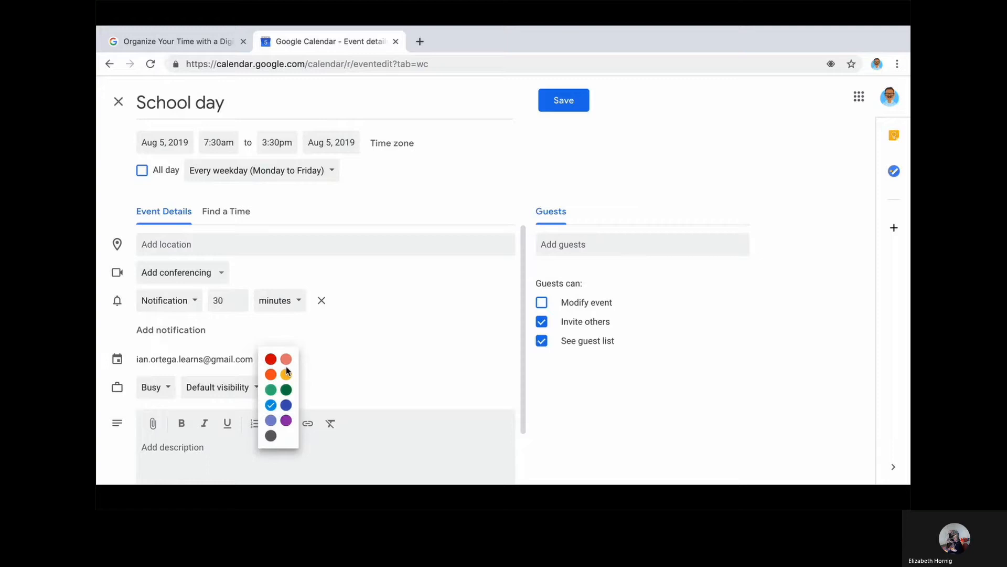
click(271, 391)
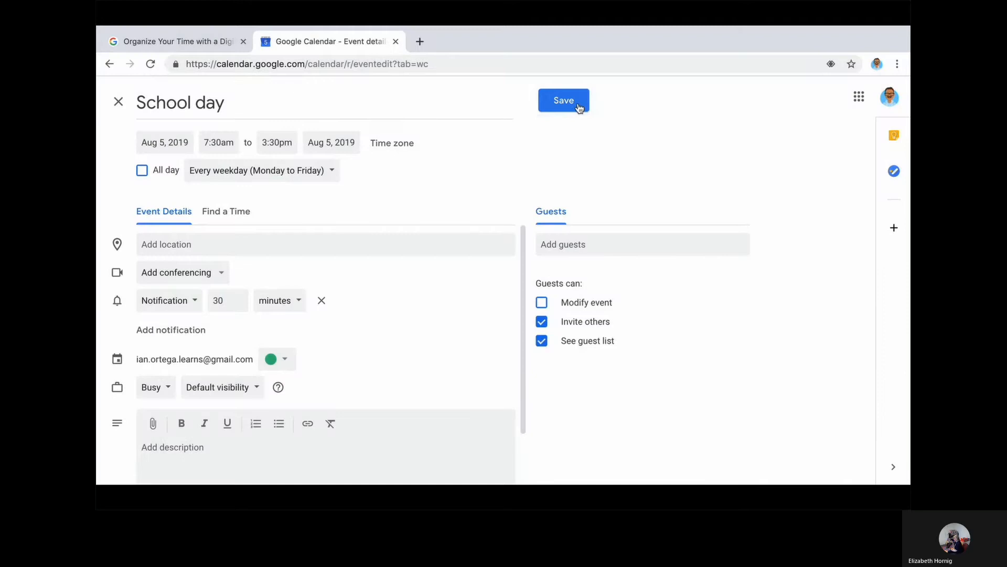
click(579, 108)
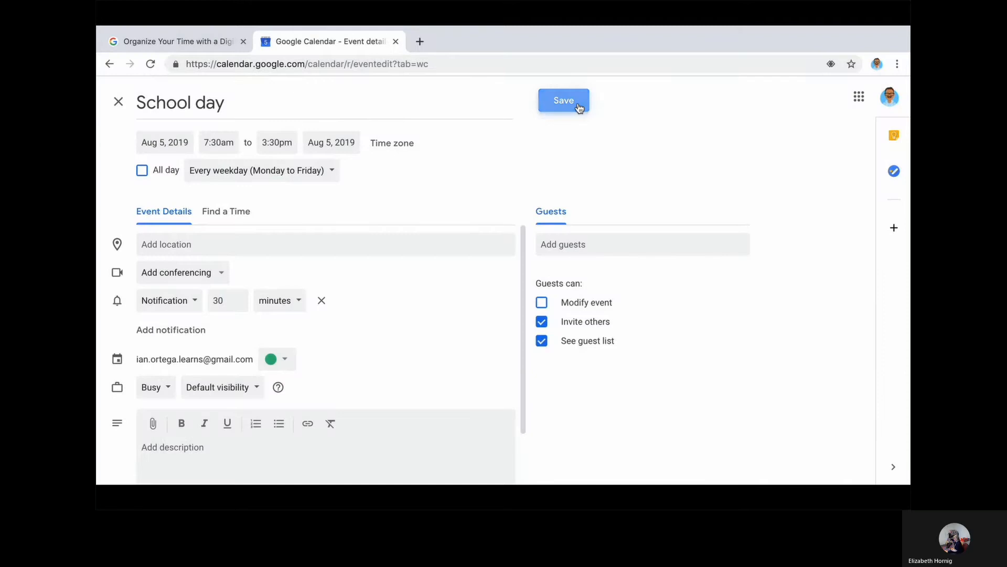
scroll(354, 345, up, 2)
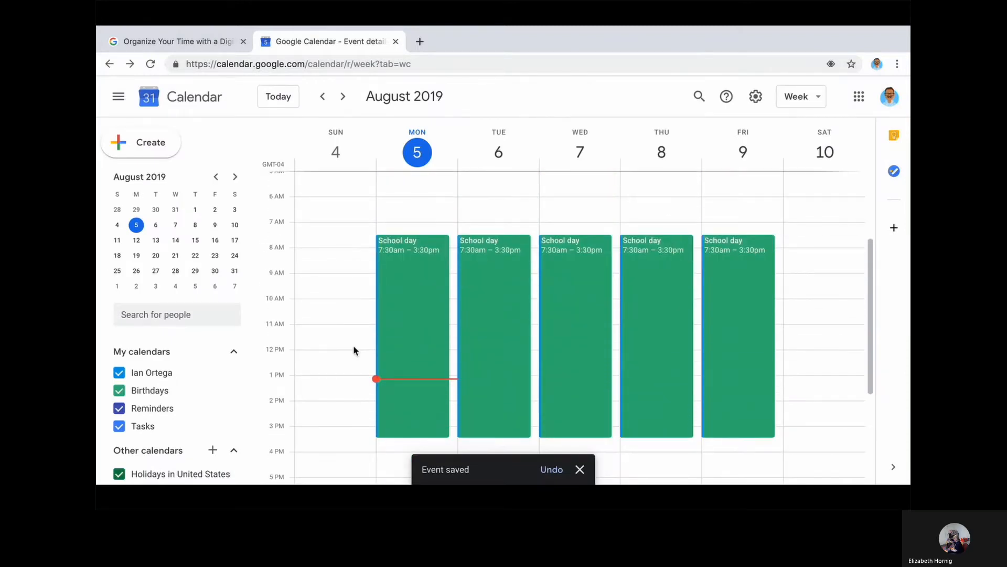
click(343, 96)
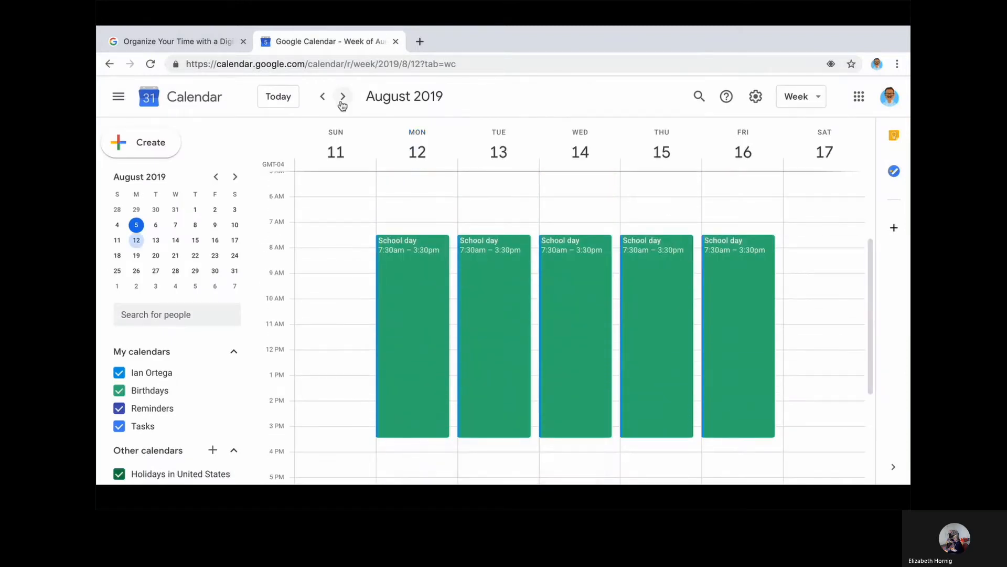
click(804, 103)
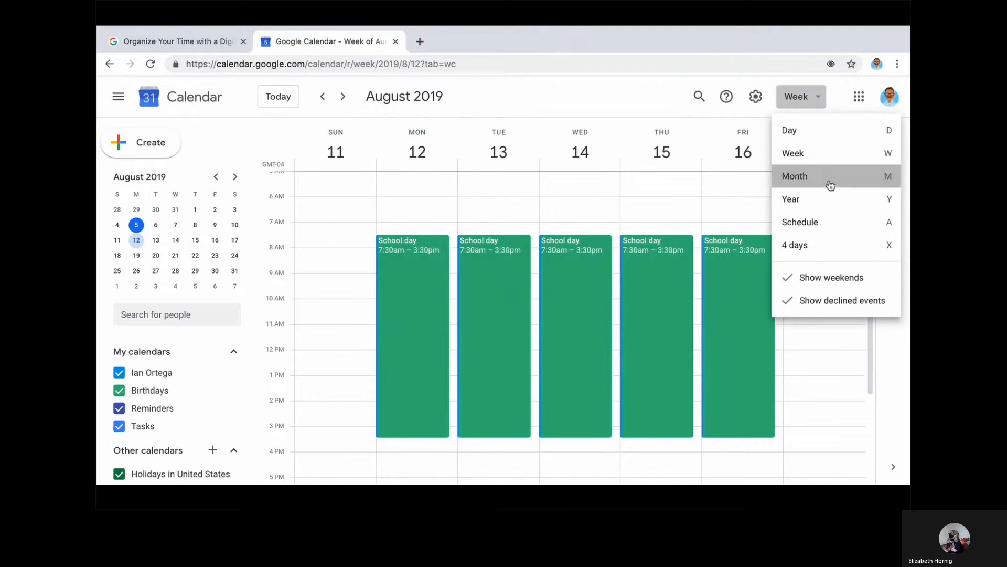
click(830, 181)
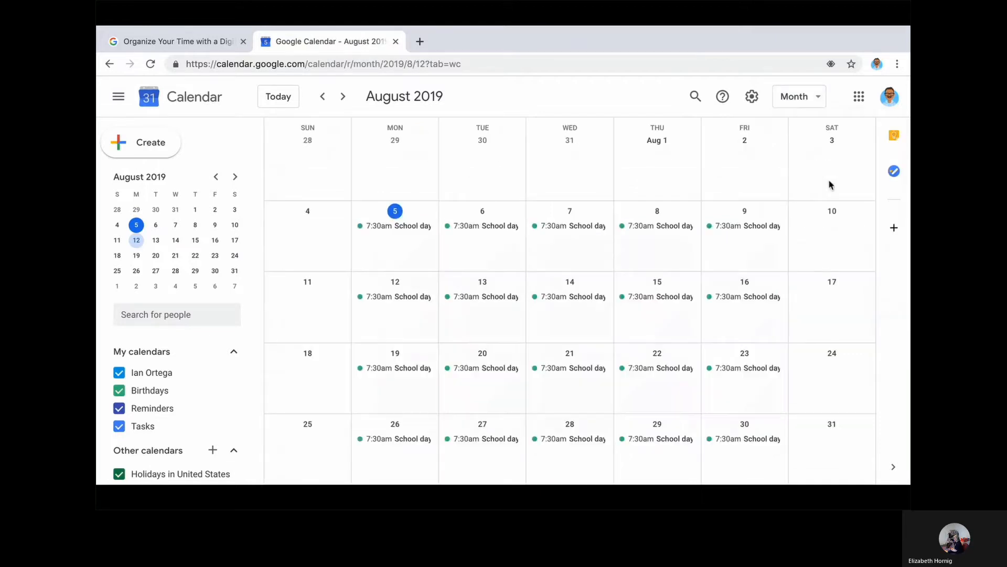
click(805, 107)
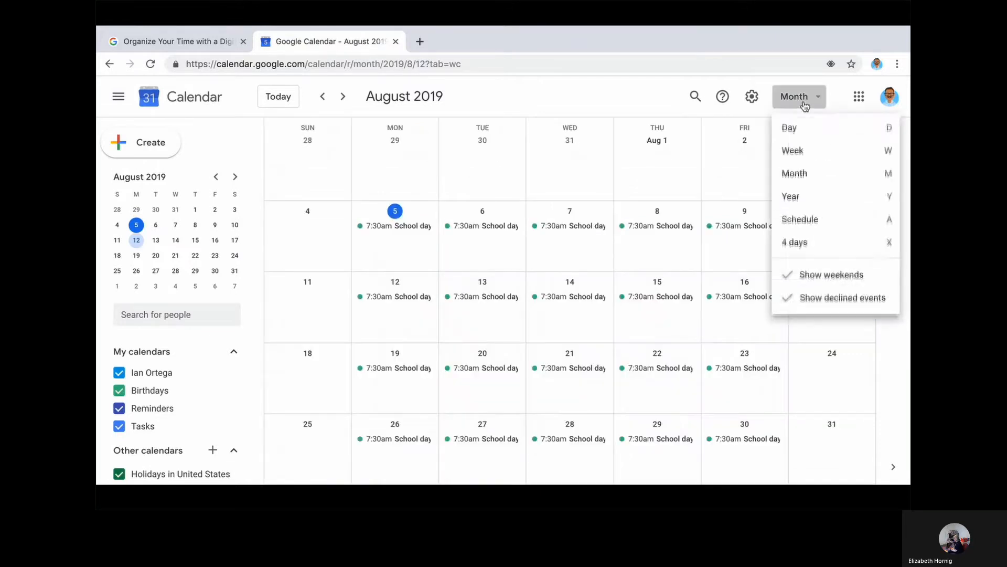
click(814, 140)
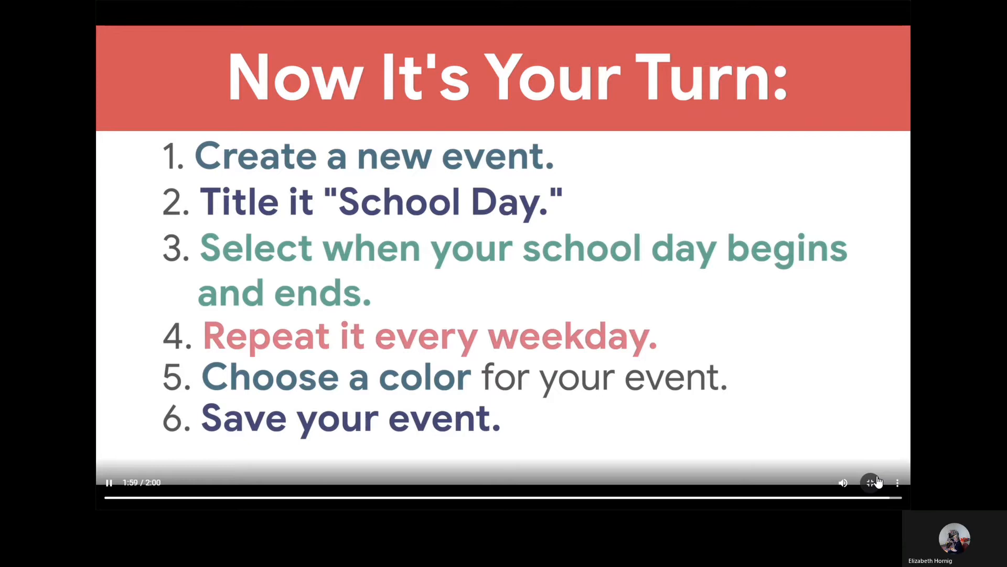
Exit full screen and bring the Google Calendar window back to the front.
click(871, 482)
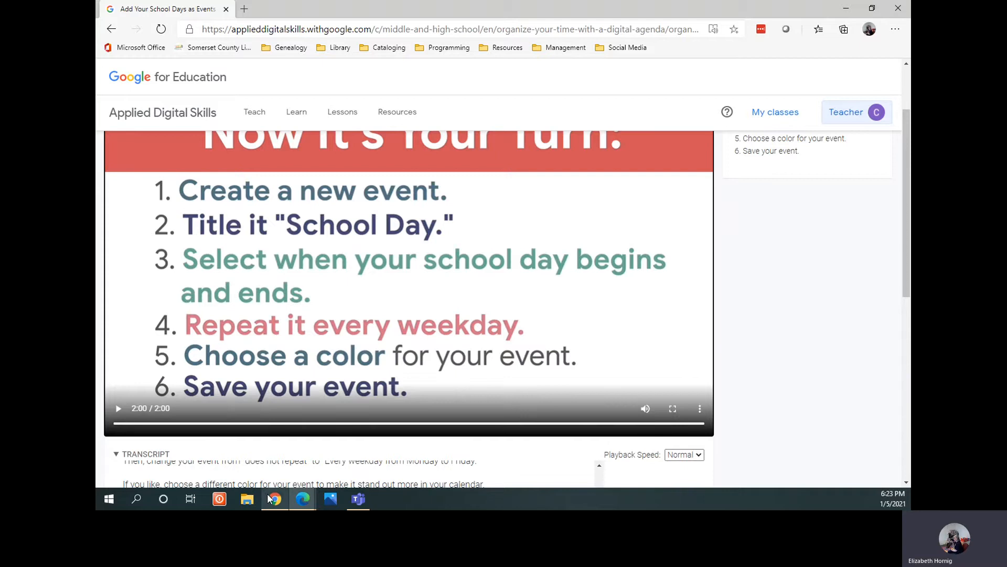
mouse_move(271, 499)
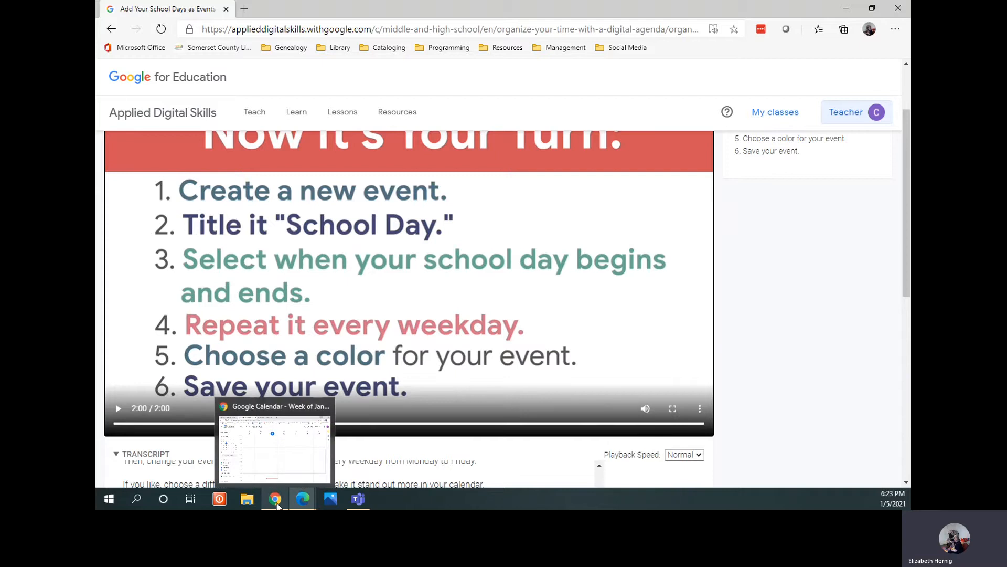
click(276, 503)
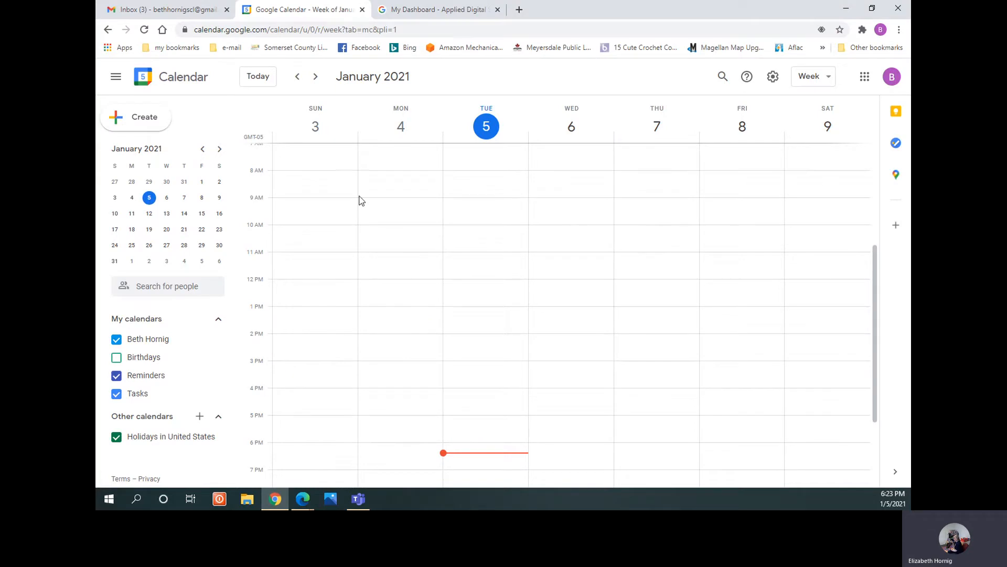
Start a STEAM Club event on Monday, January 4 beginning at 5:00pm.
click(401, 128)
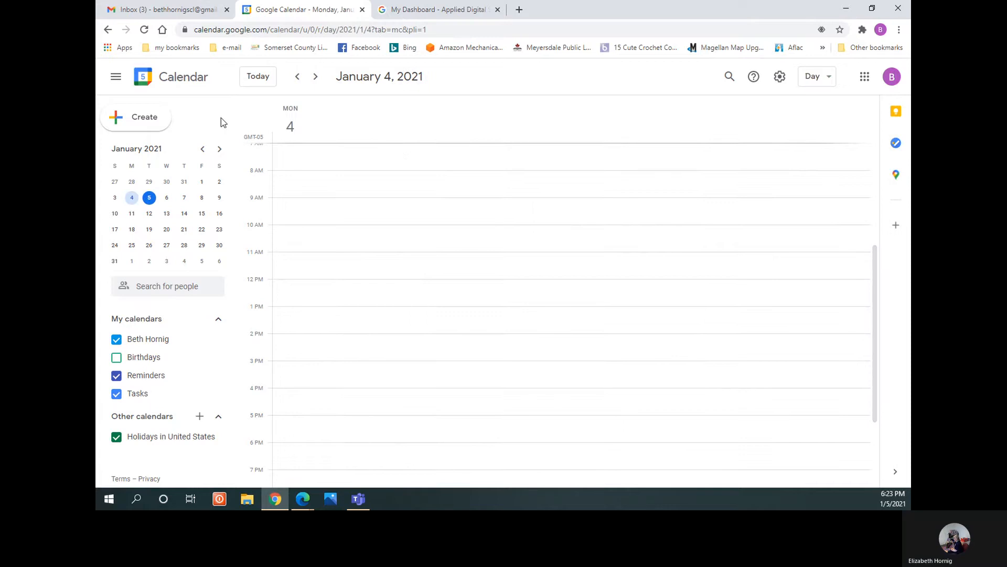
click(139, 120)
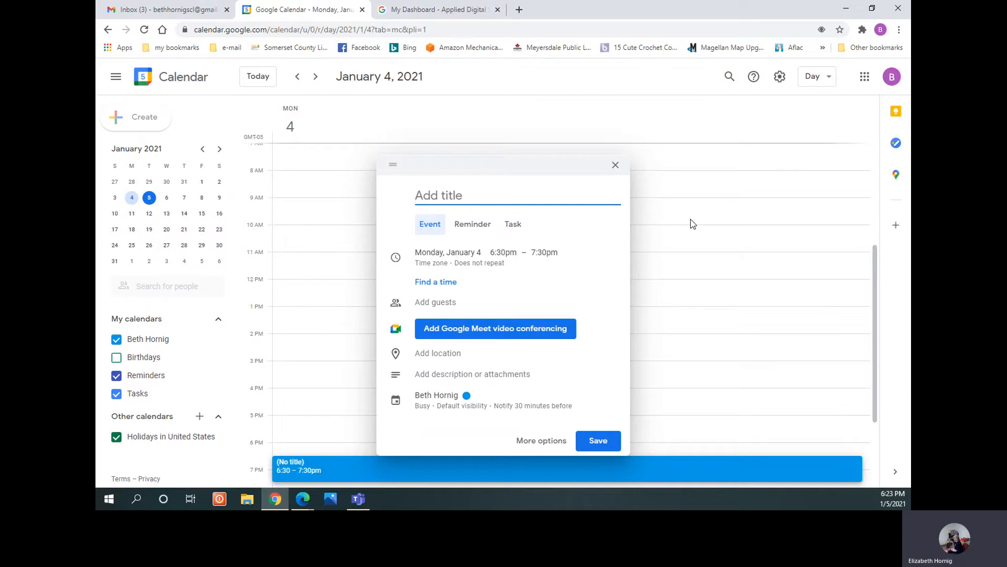
text(STEAM Club)
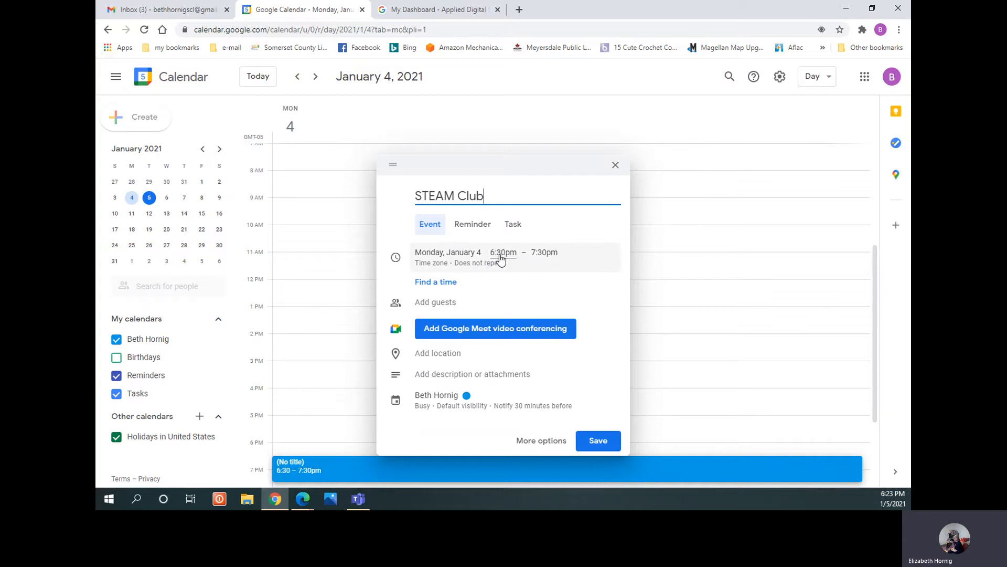
click(497, 261)
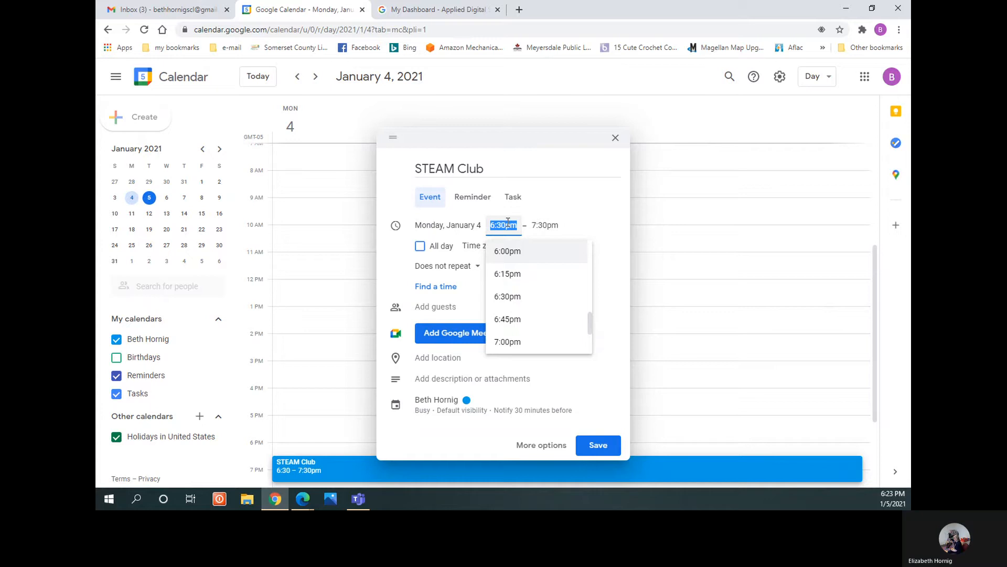
text(5:00)
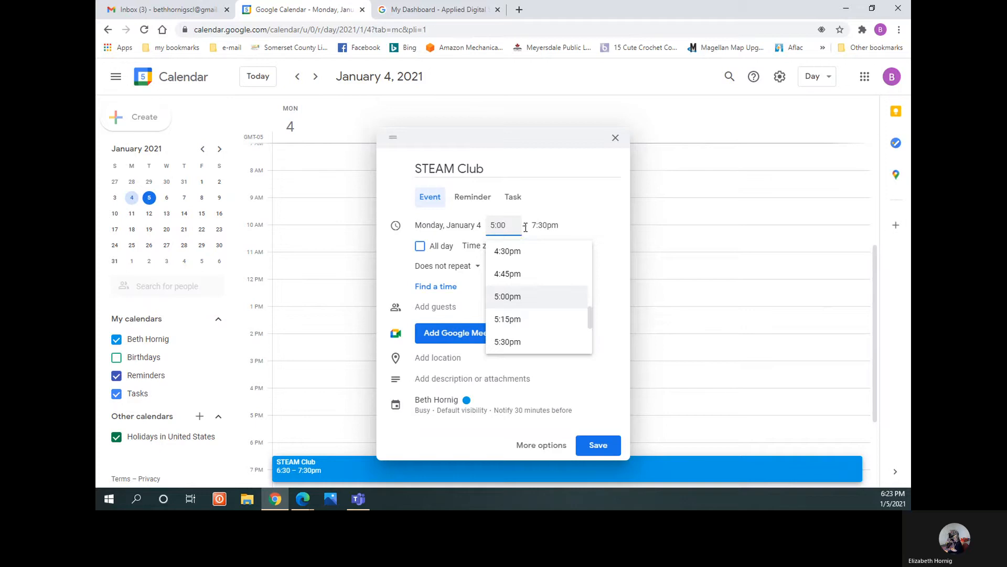
key(Return)
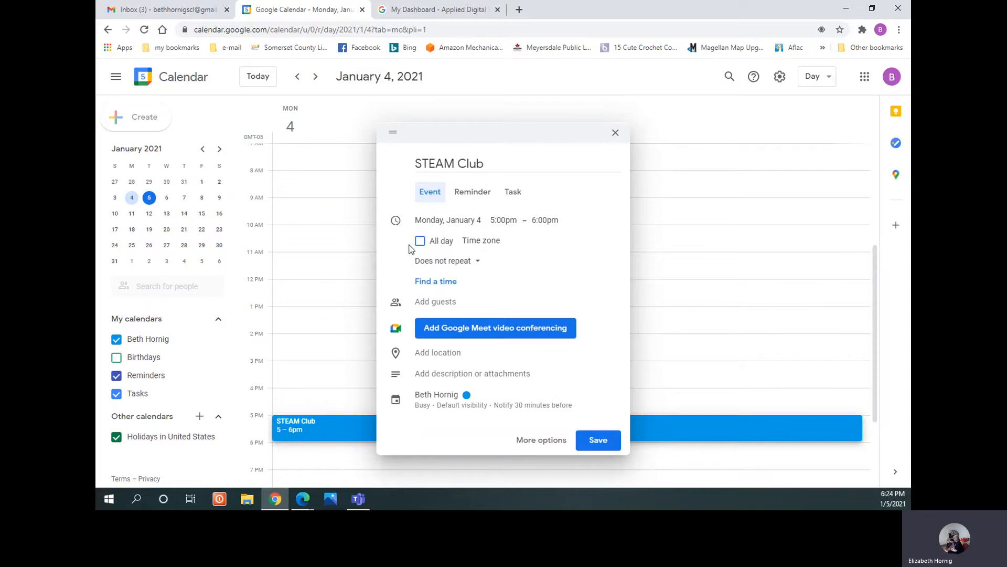
Keep the Eastern Time time zone and make the event repeat weekly on Monday.
click(488, 244)
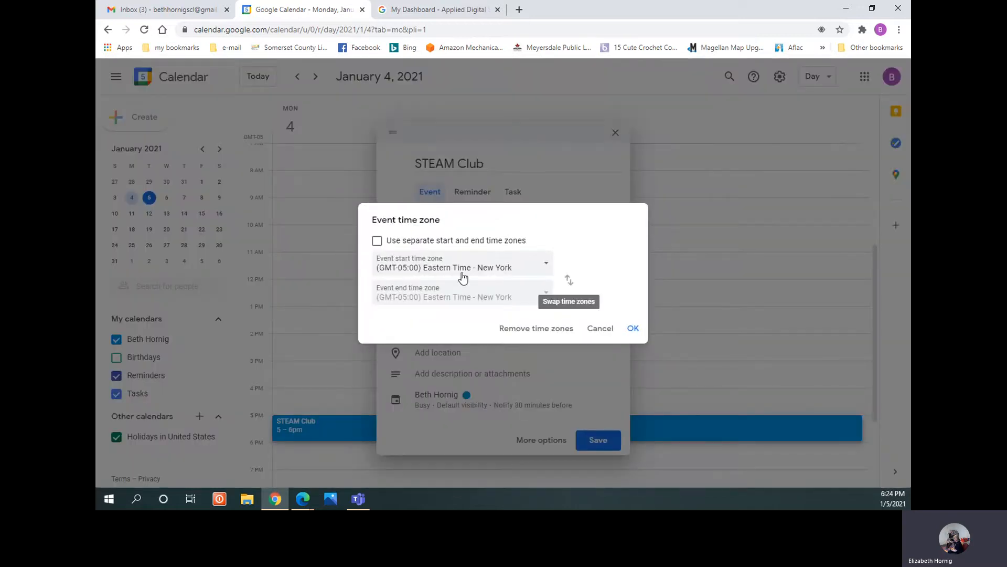
click(634, 328)
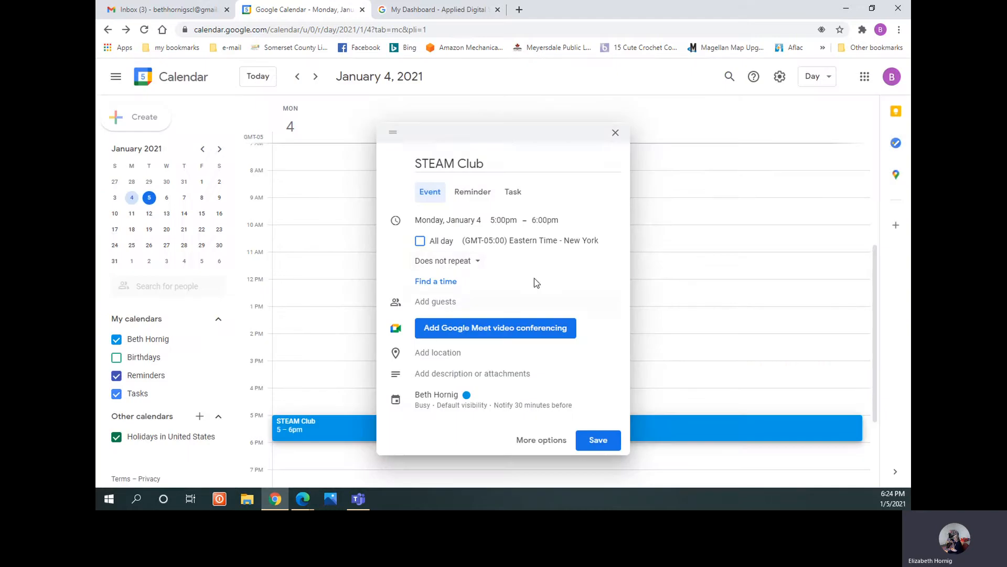
click(477, 263)
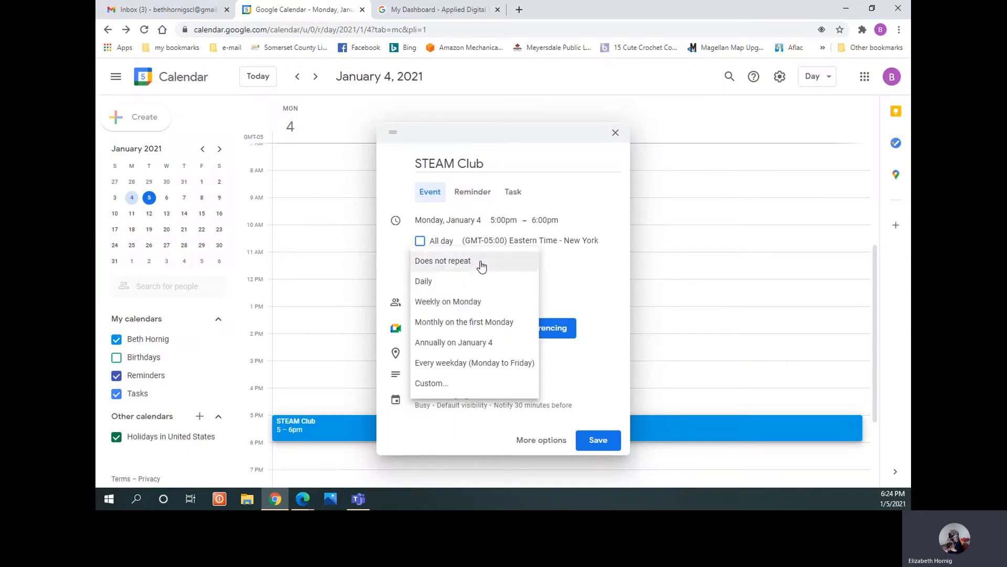
click(463, 308)
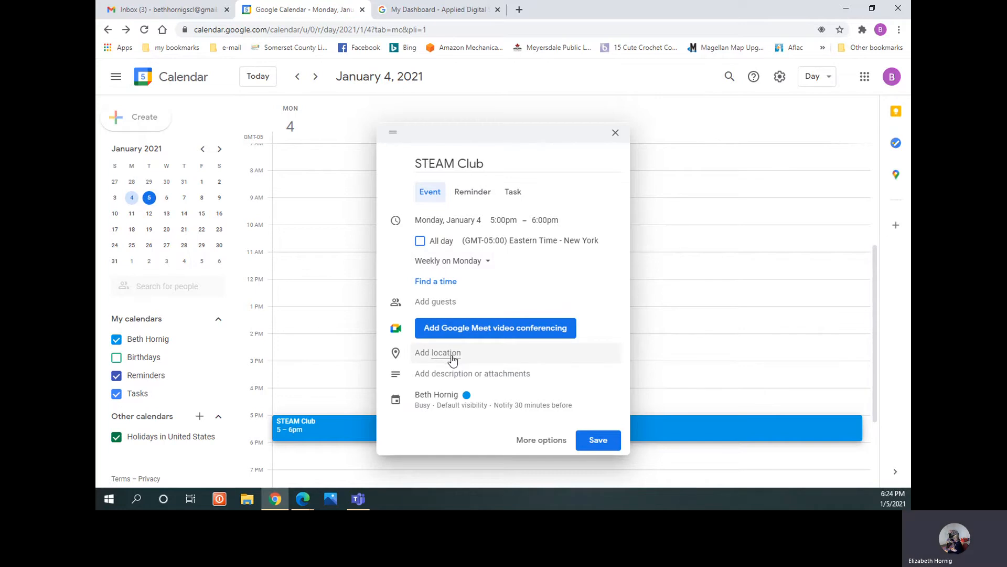
Colour the event Blueberry, save it, and dismiss the notifications prompt.
click(446, 358)
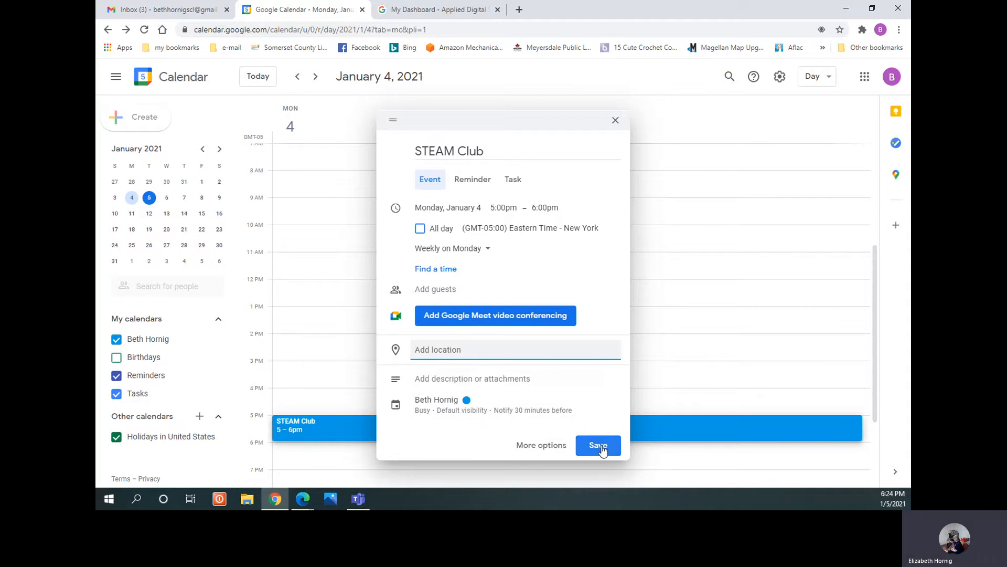
click(466, 408)
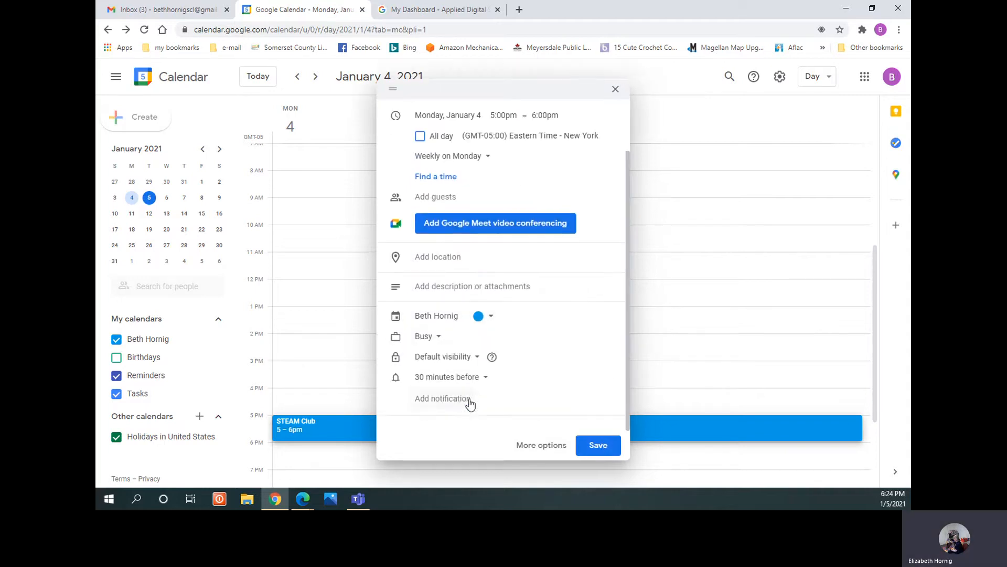
click(491, 320)
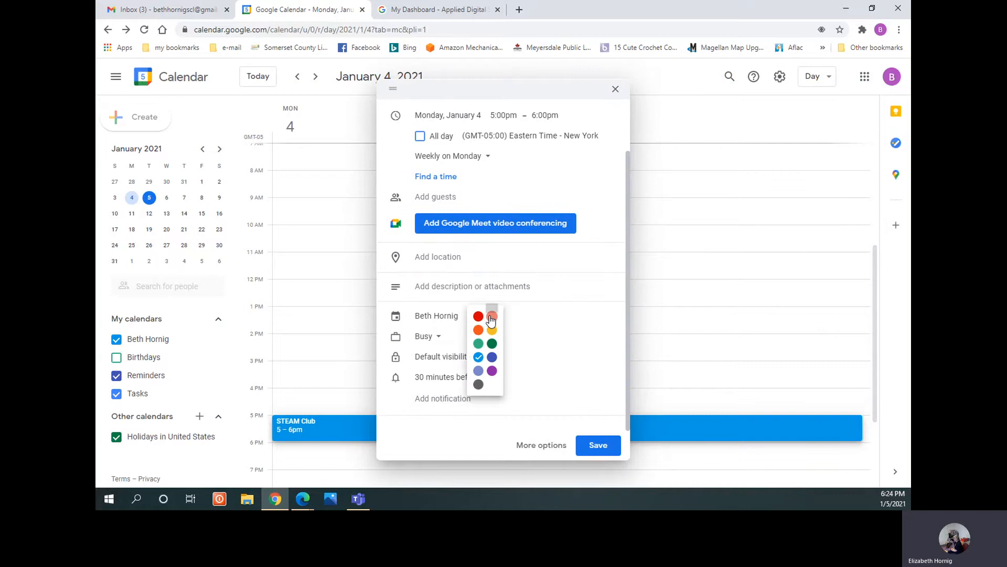
click(495, 359)
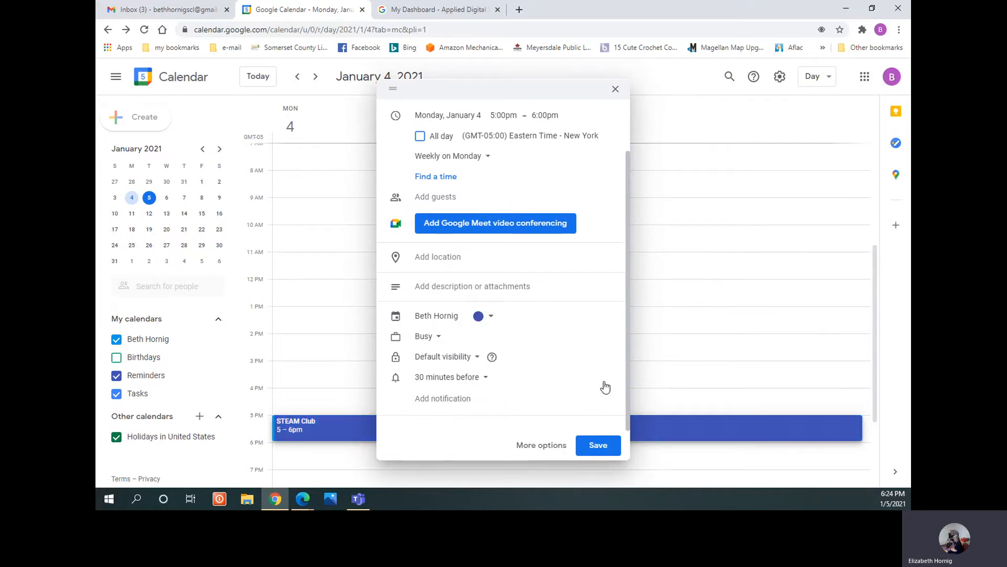
click(597, 448)
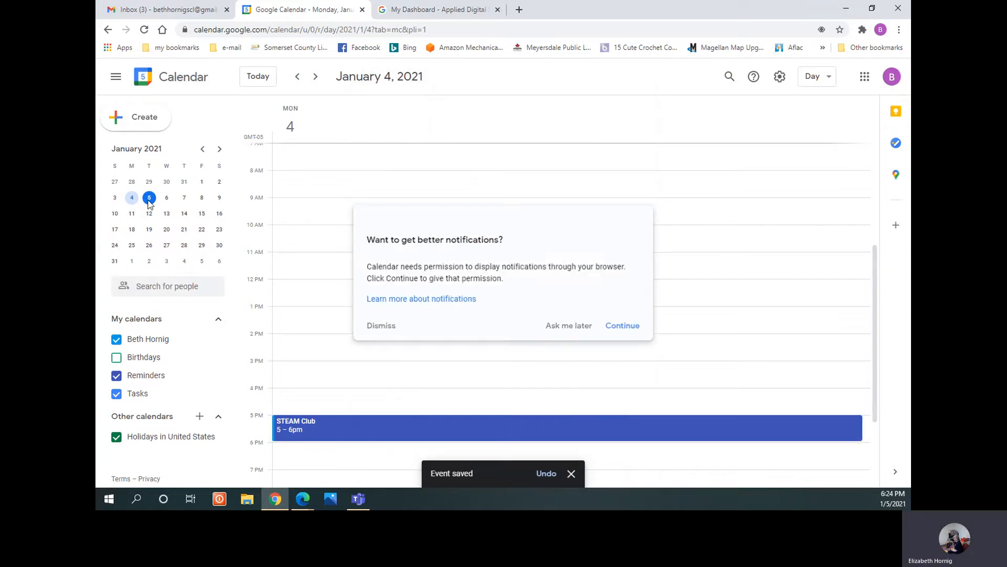
click(313, 75)
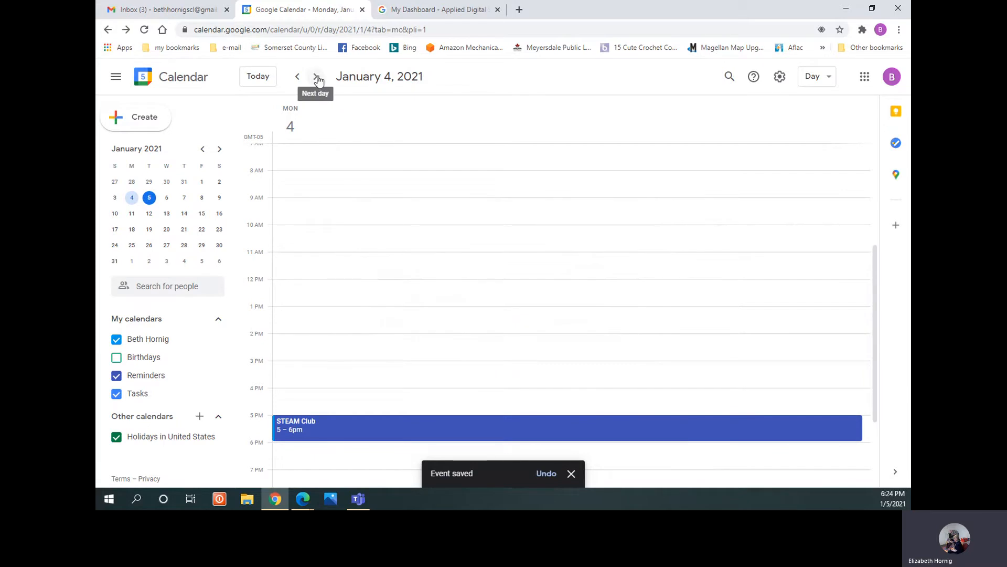
Start a new event on January 5 titled 'Personal Enrichment Series Online'.
click(316, 78)
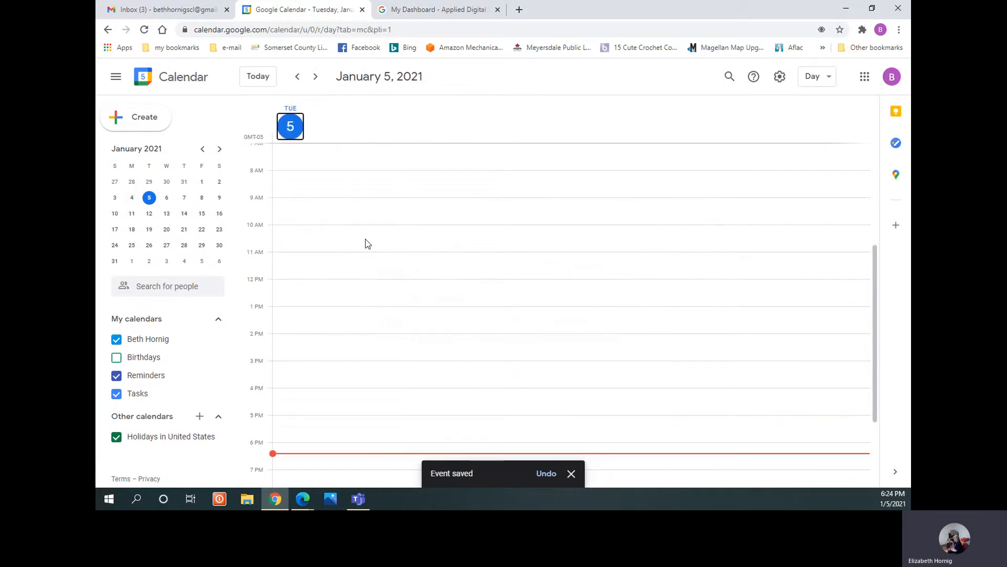
click(117, 118)
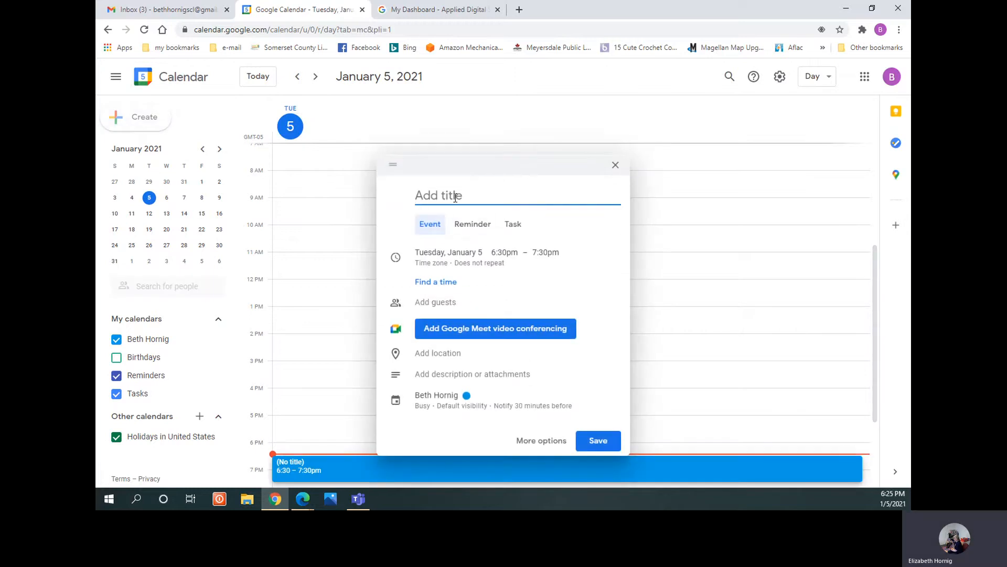
text(Personal Enrich)
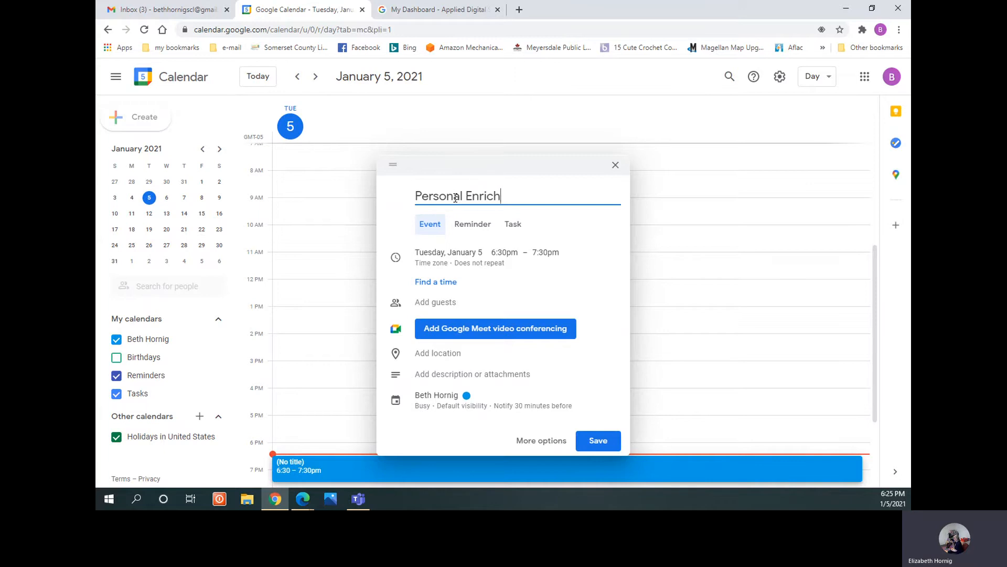
text(ment Seri)
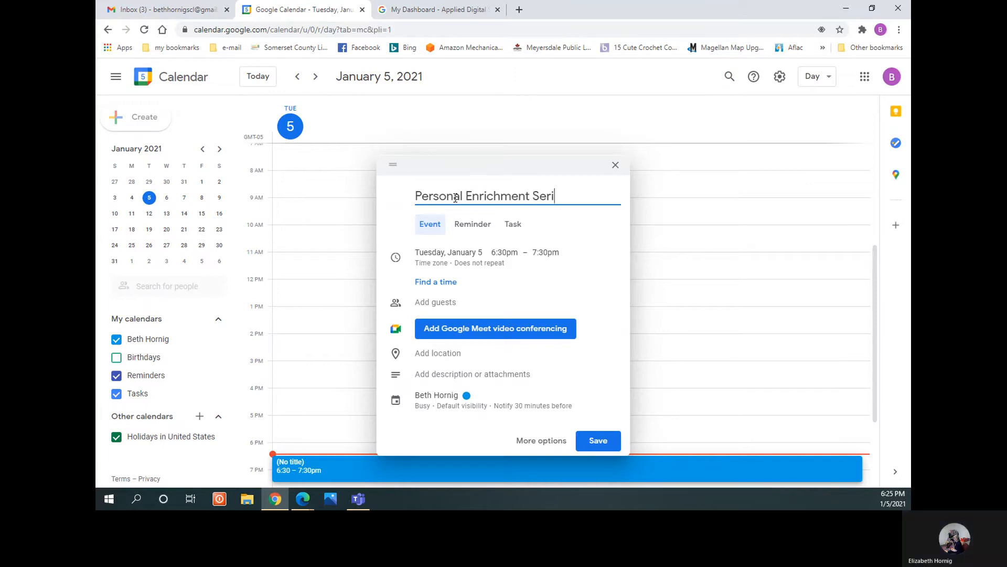
text(ew)
key(BackSpace)
text(s )
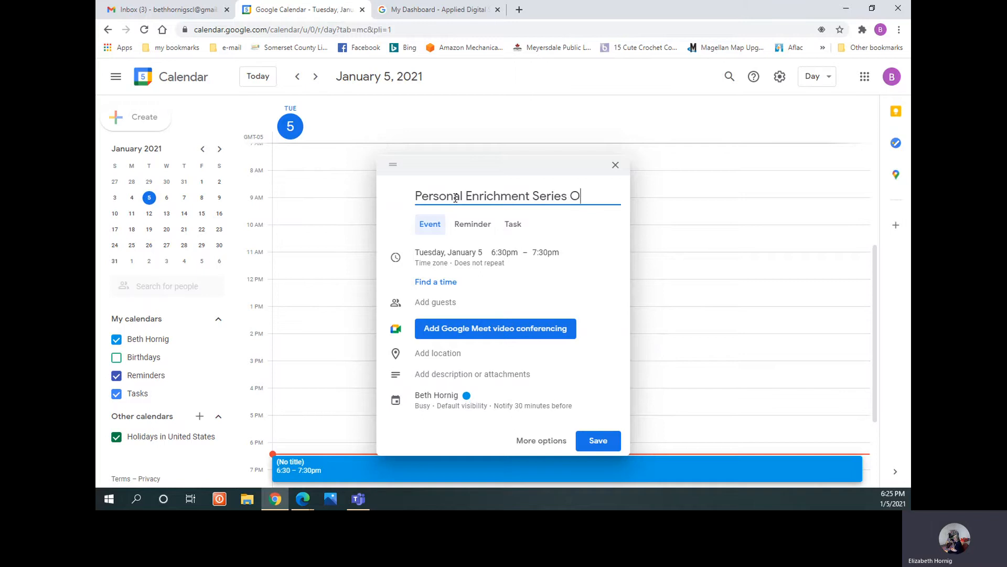
text(Onli)
key(BackSpace)
text(line)
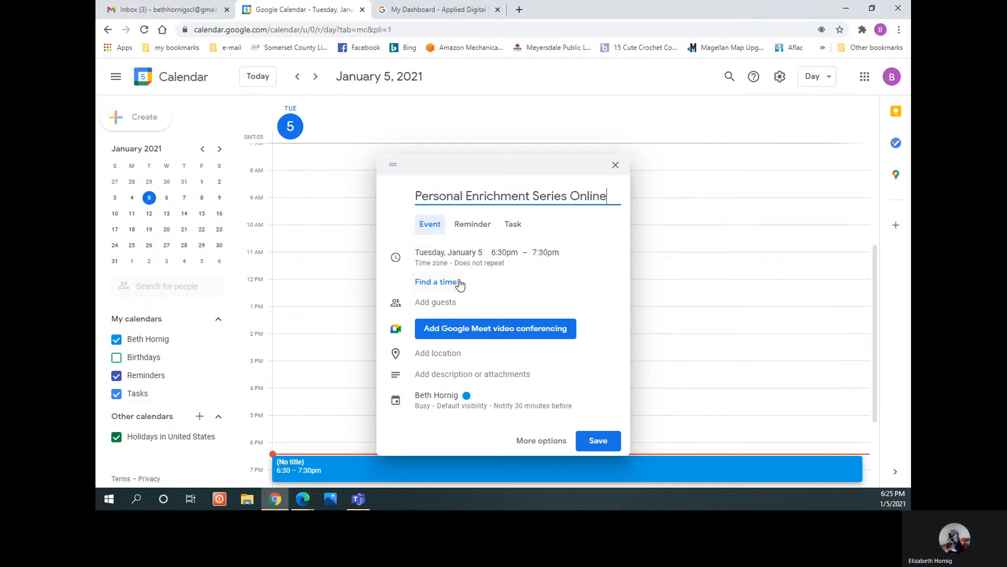
Set the event to start at 5:00pm and repeat weekly on Tuesday.
click(500, 255)
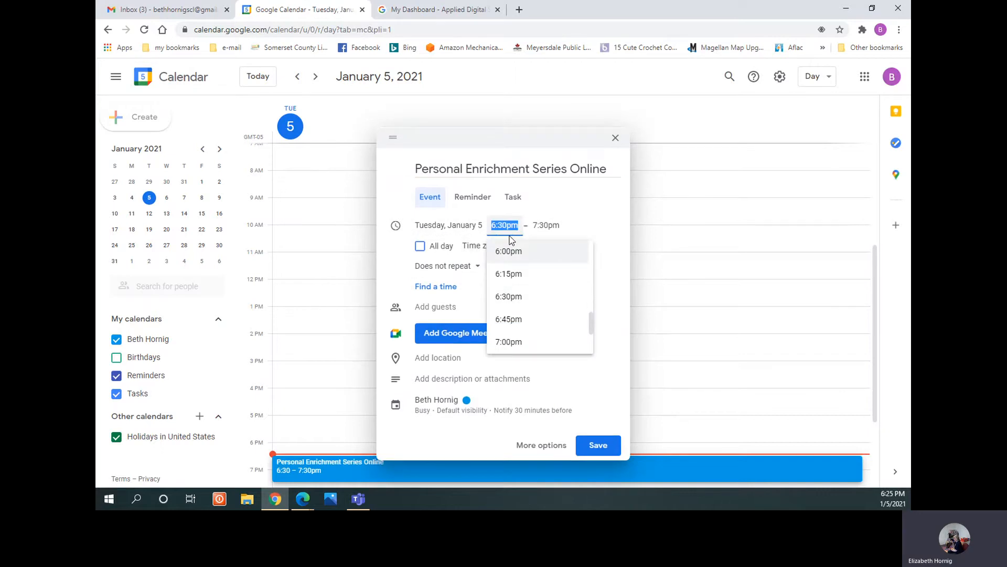
text(5:0)
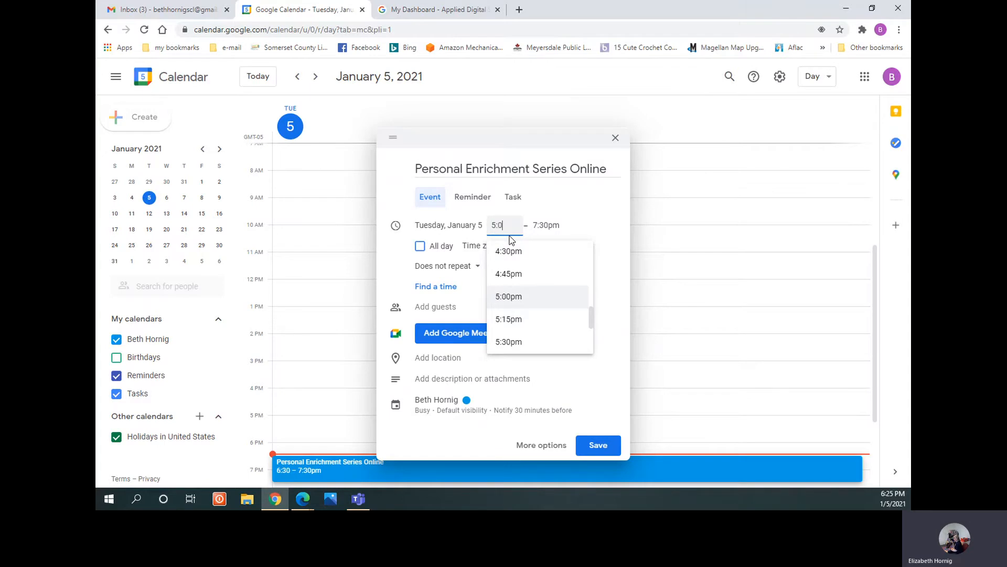
text(0 PM)
key(Tab)
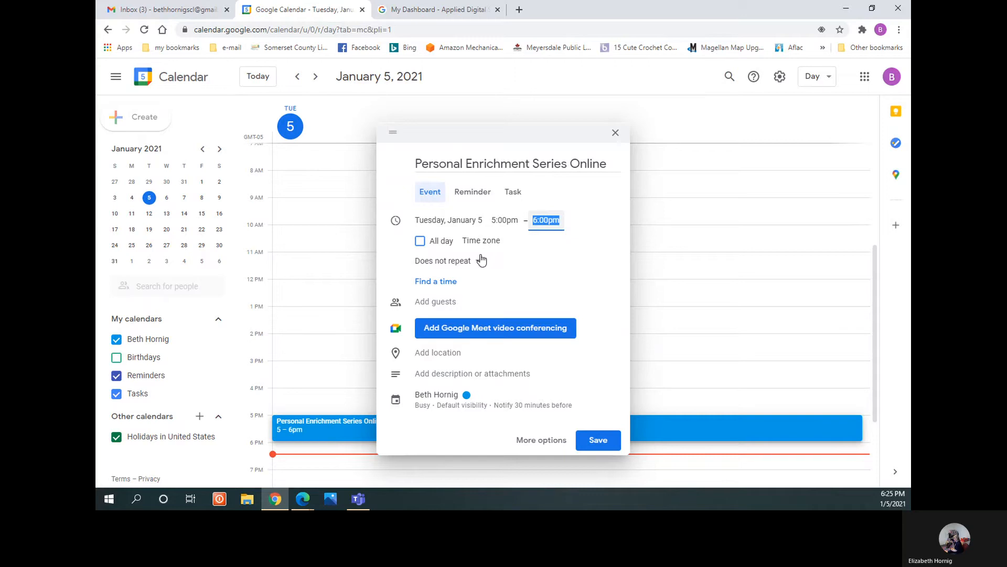
click(474, 261)
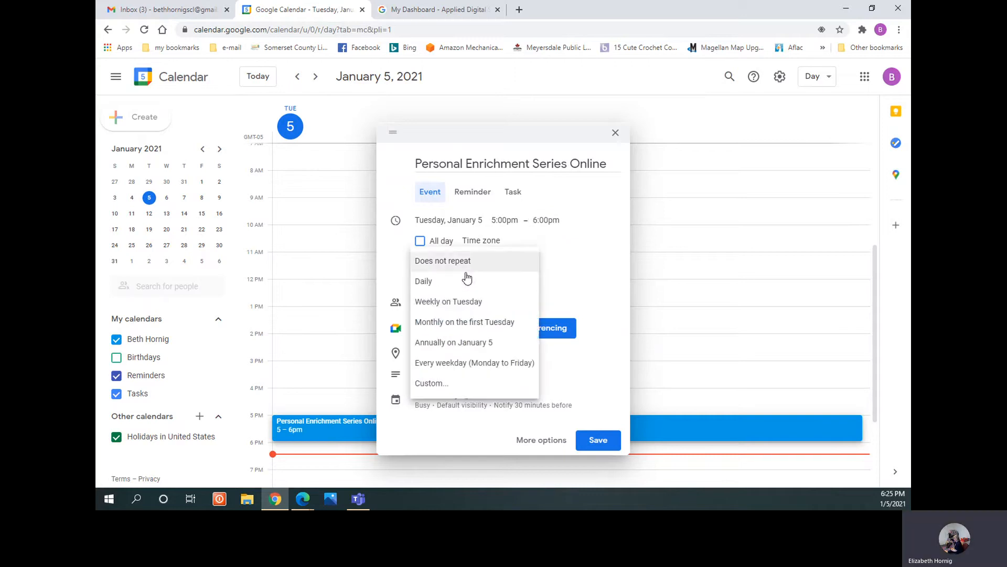
click(442, 309)
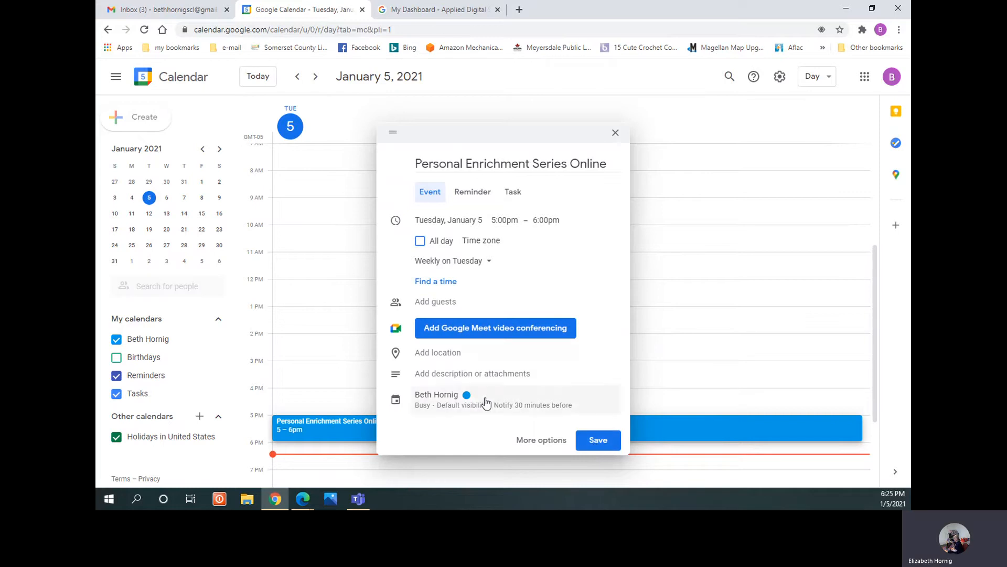
Colour the event Banana yellow and save it.
click(464, 402)
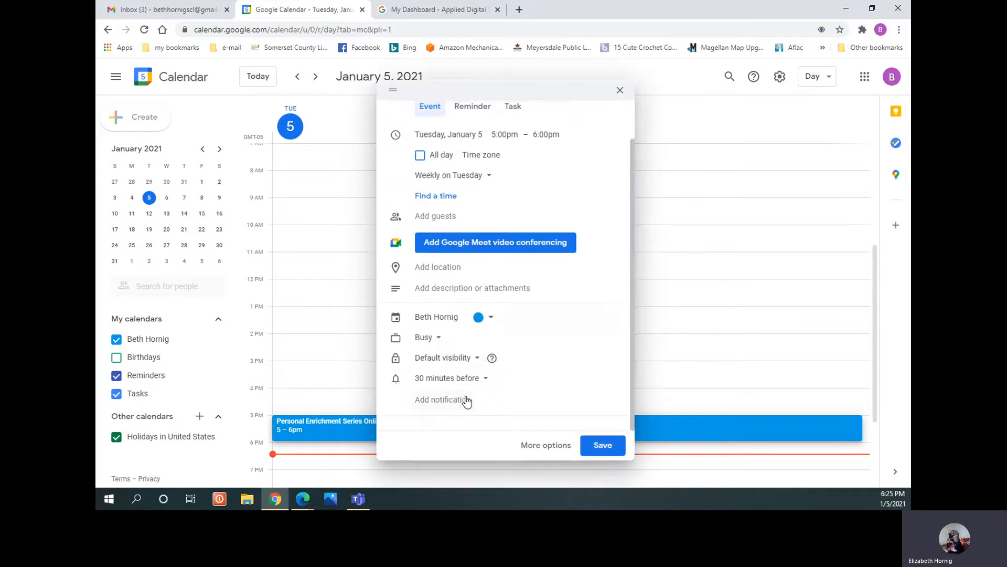
click(493, 320)
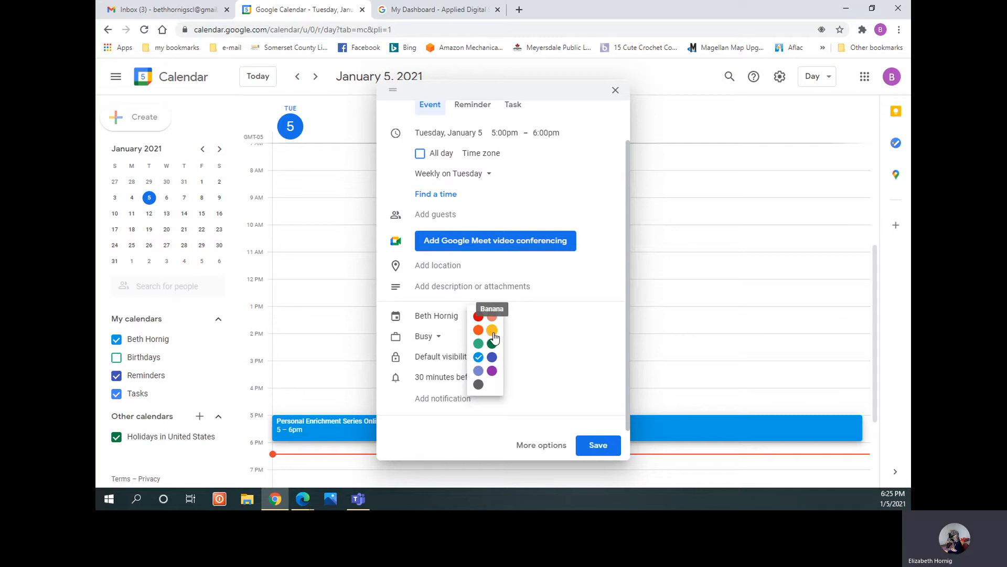
click(492, 331)
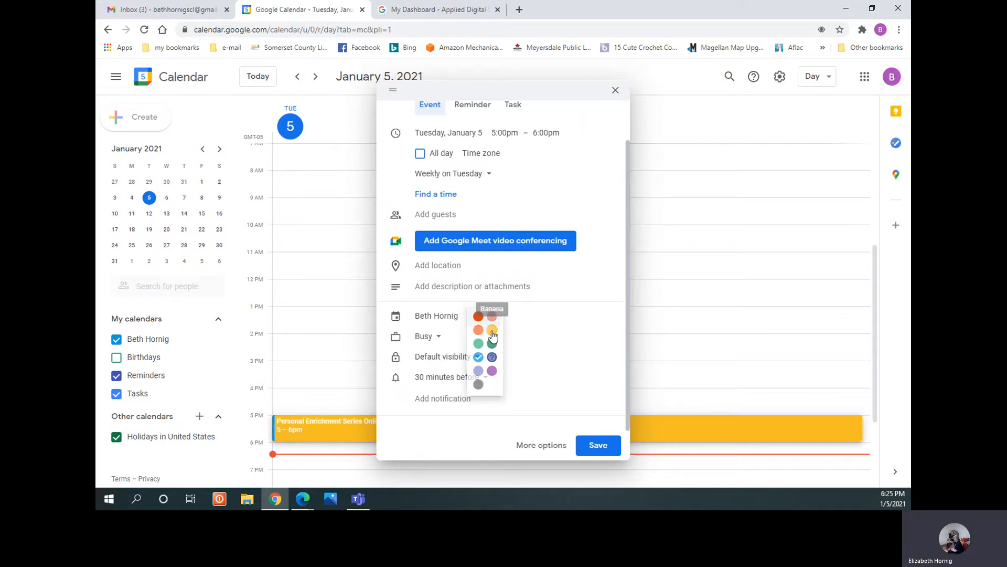
click(598, 446)
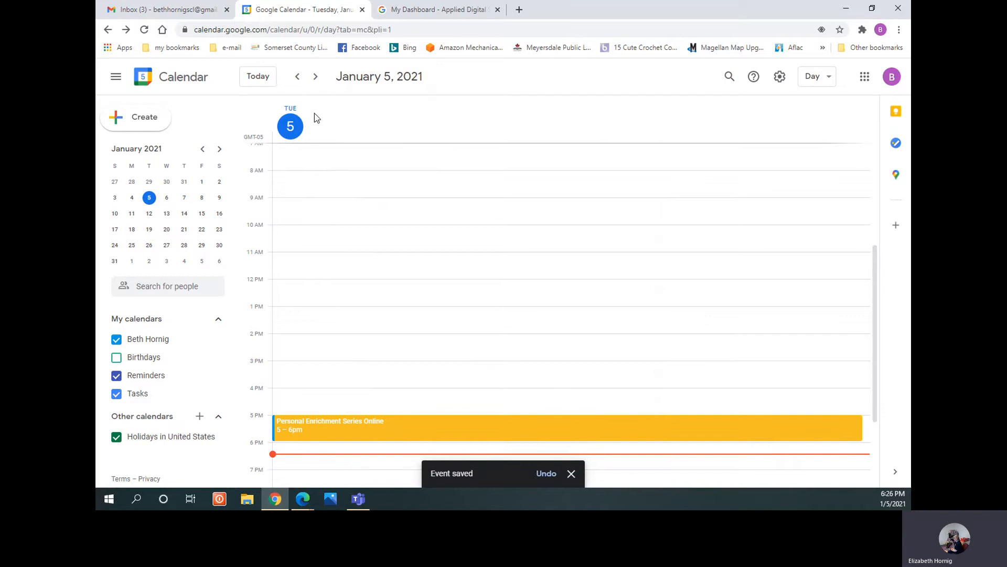
Go to Friday, January 8 and undo the accidentally saved quick events.
click(315, 77)
click(315, 76)
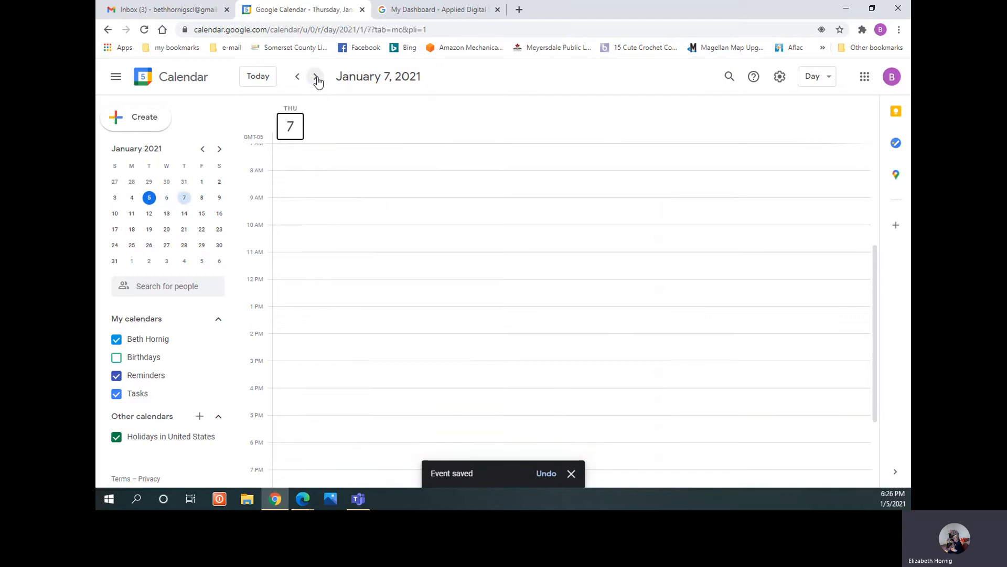
click(315, 76)
click(317, 78)
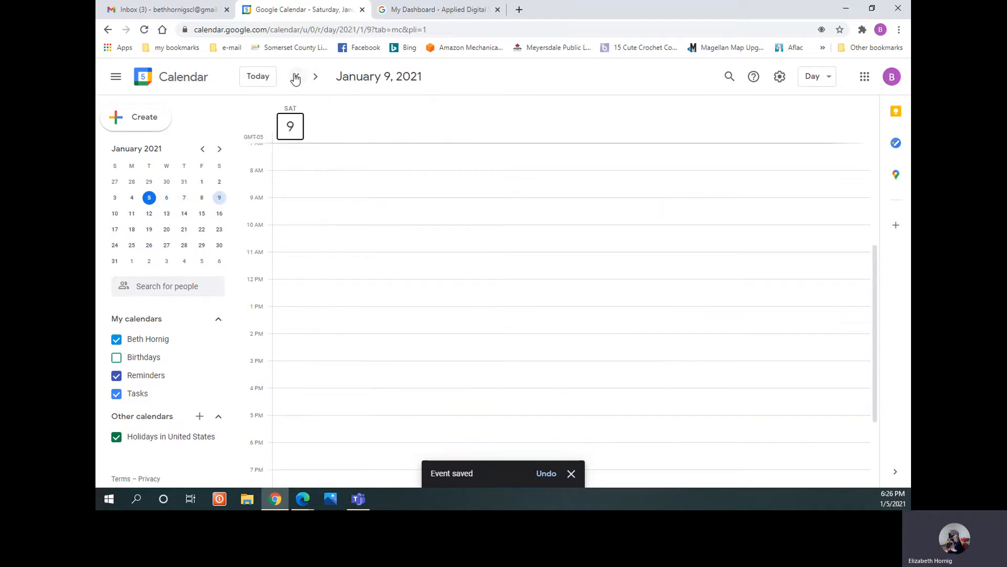
click(297, 78)
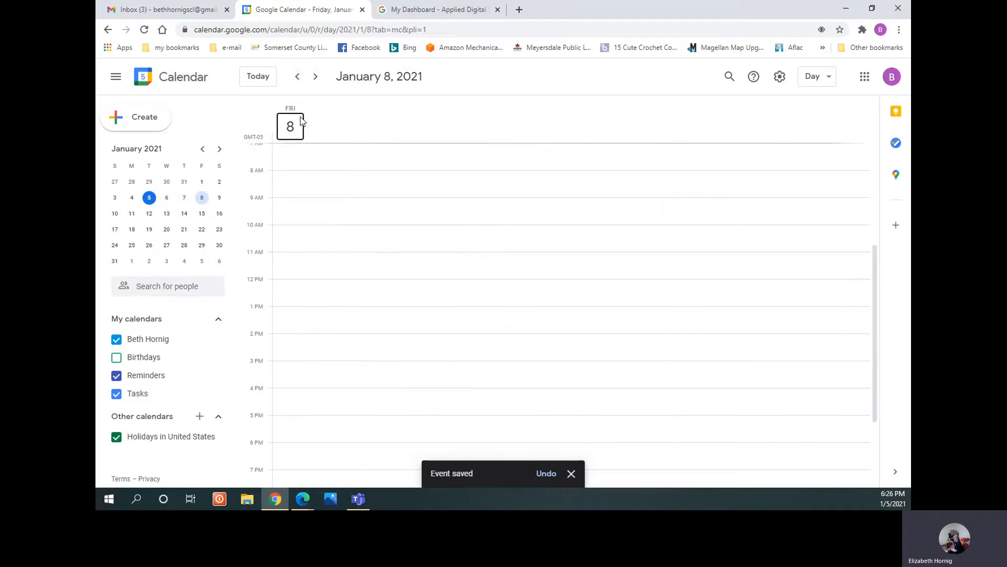
click(141, 120)
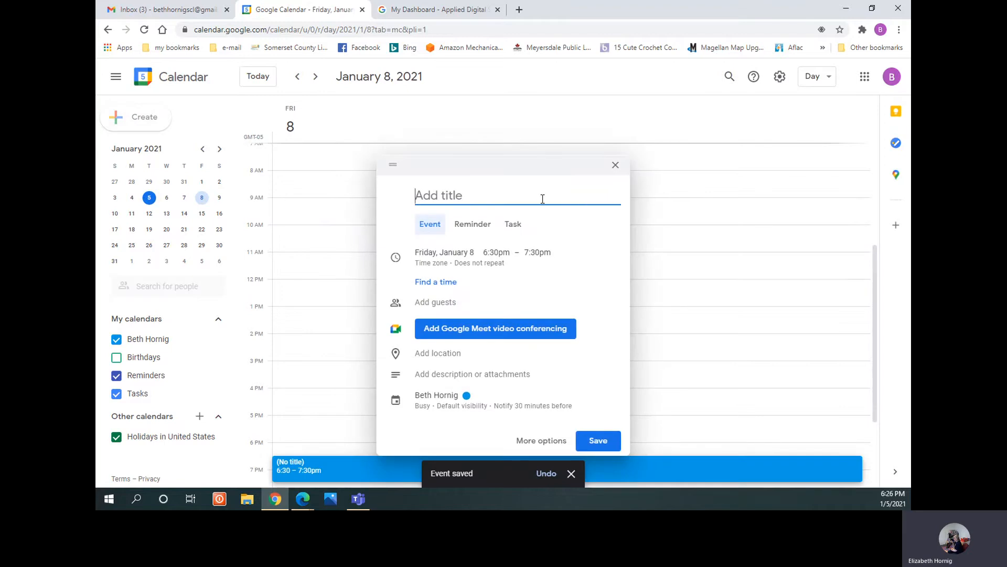
text(S)
key(Return)
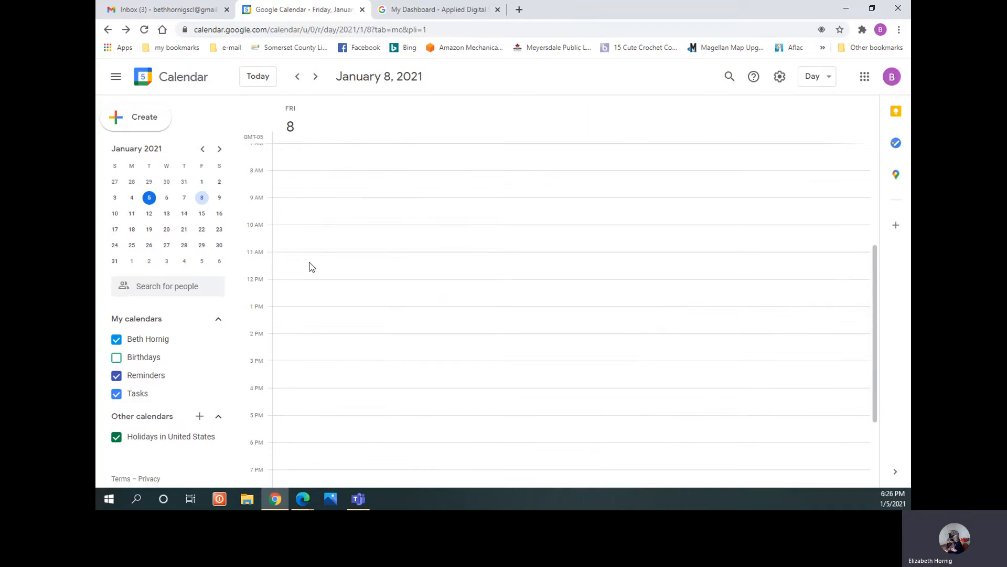
click(127, 119)
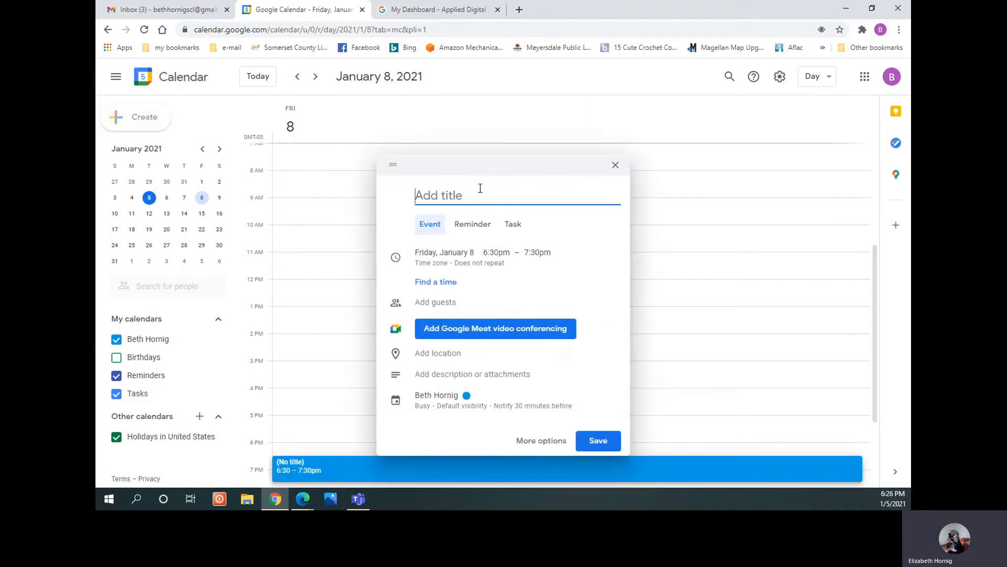
key(Return)
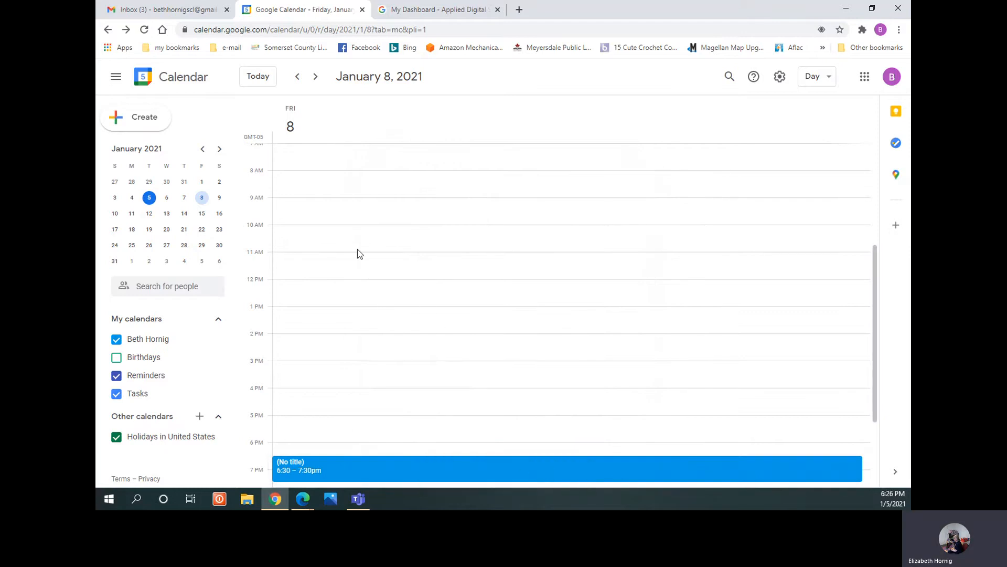
key(ctrl+z)
Create a StoryTime event on January 8 from 10:00 to 11:00am.
click(138, 118)
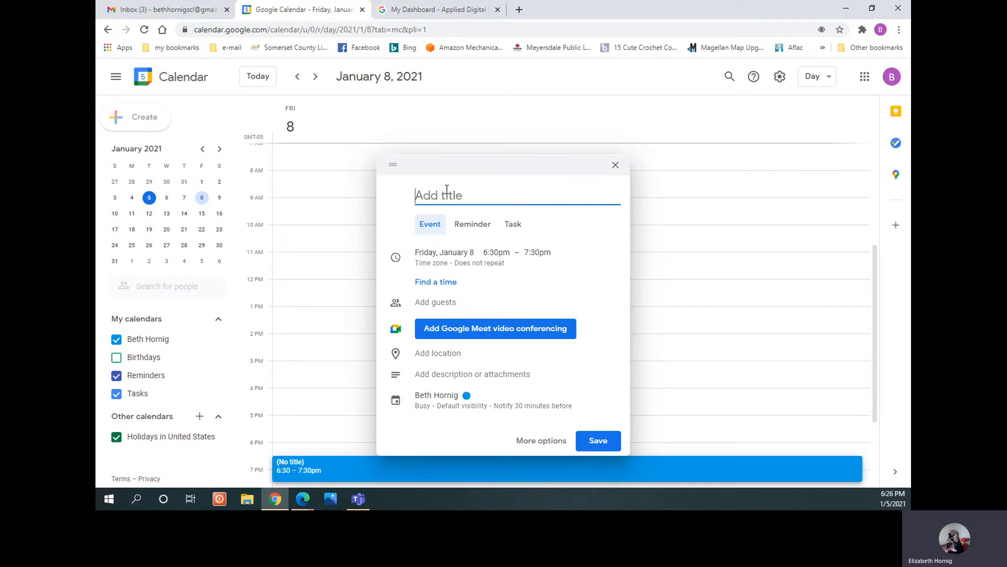
text(S)
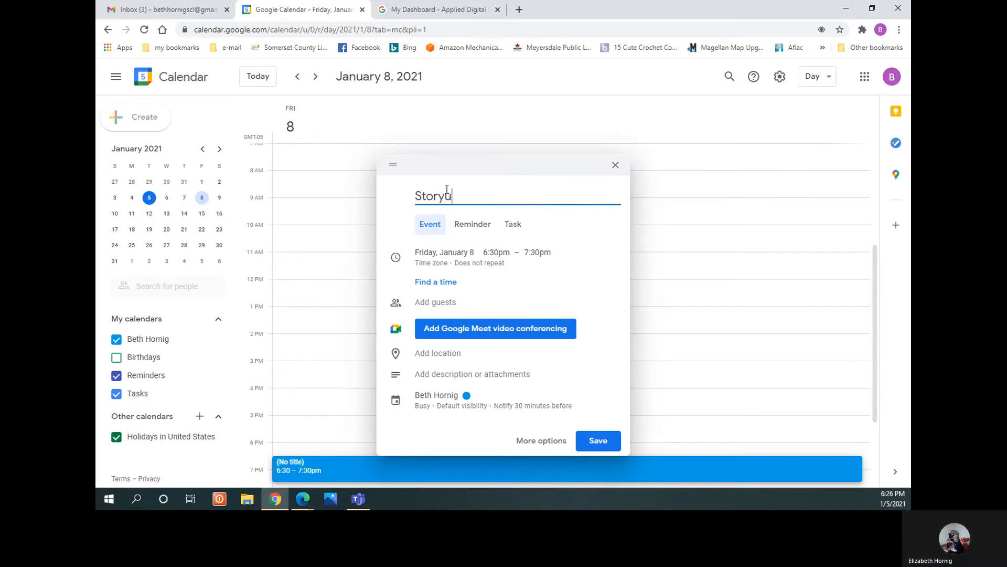
text(toryTime)
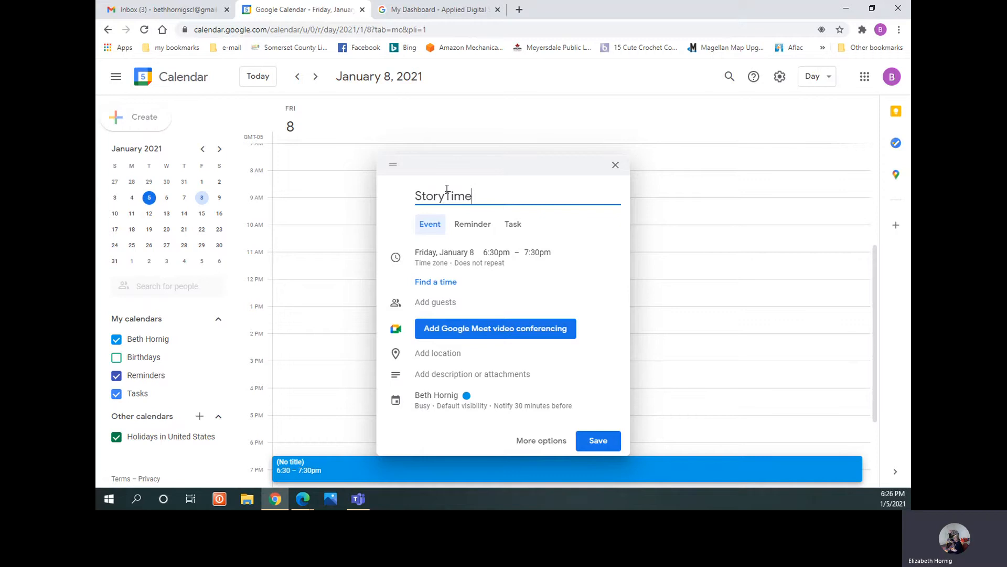
click(469, 261)
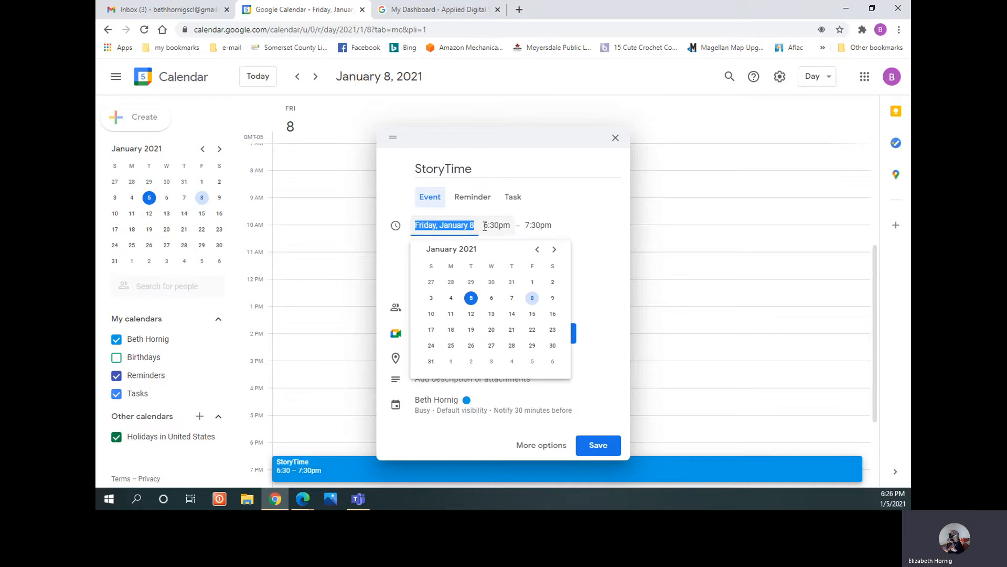
click(485, 225)
text(10)
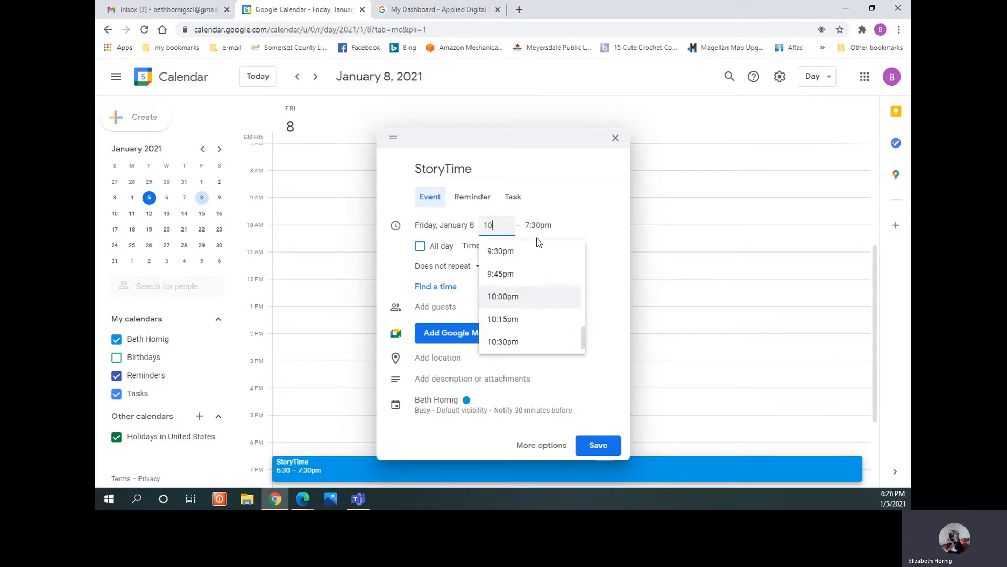
text( AM)
key(Tab)
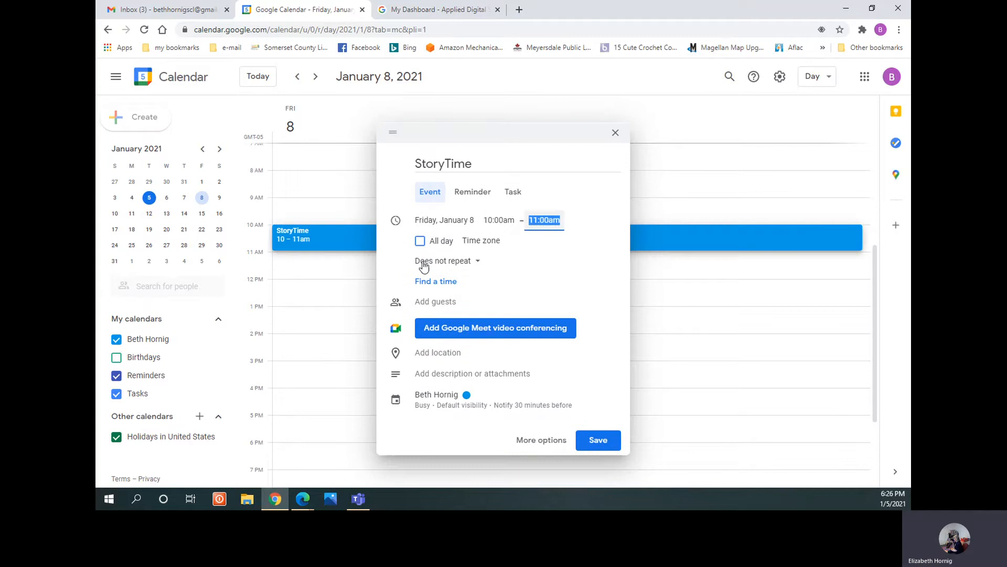
click(577, 250)
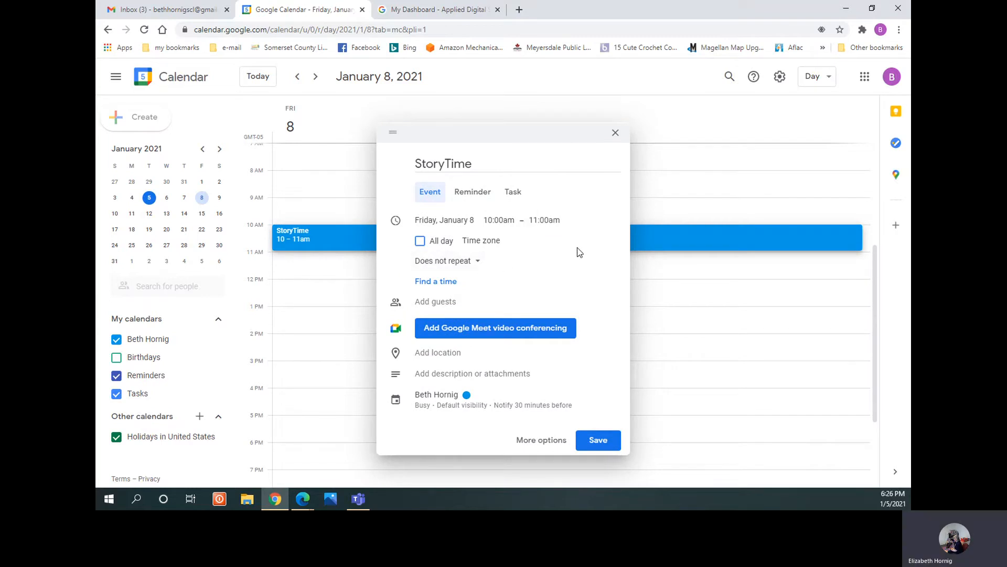
Make StoryTime repeat weekly on Friday, colour it Basil green, and save it.
click(476, 266)
click(464, 300)
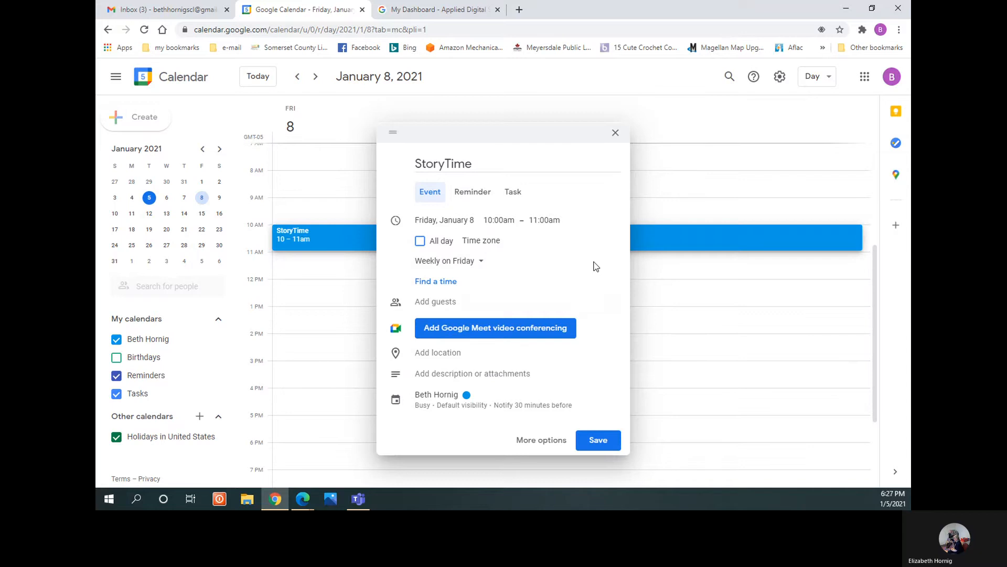
click(455, 398)
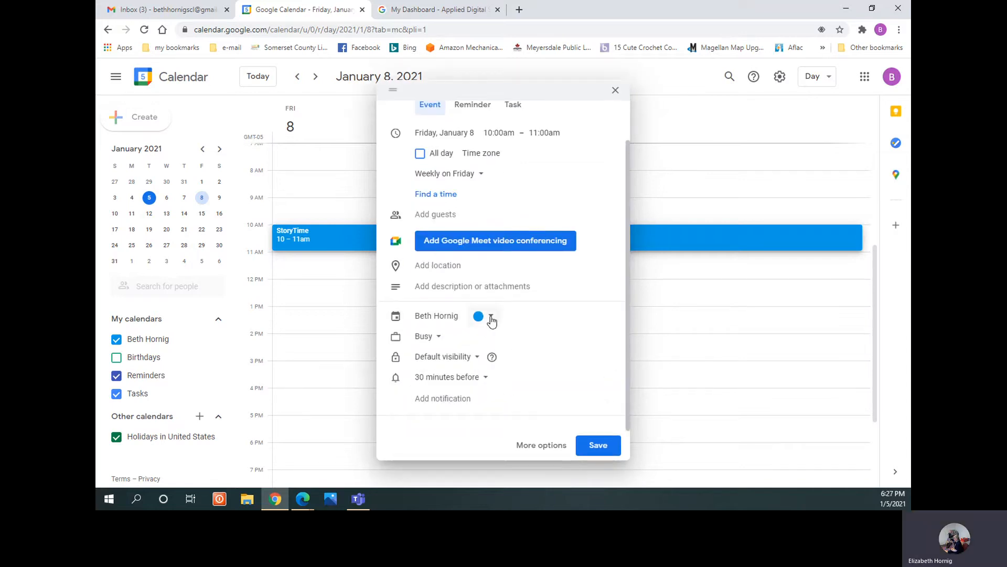
click(491, 317)
click(488, 342)
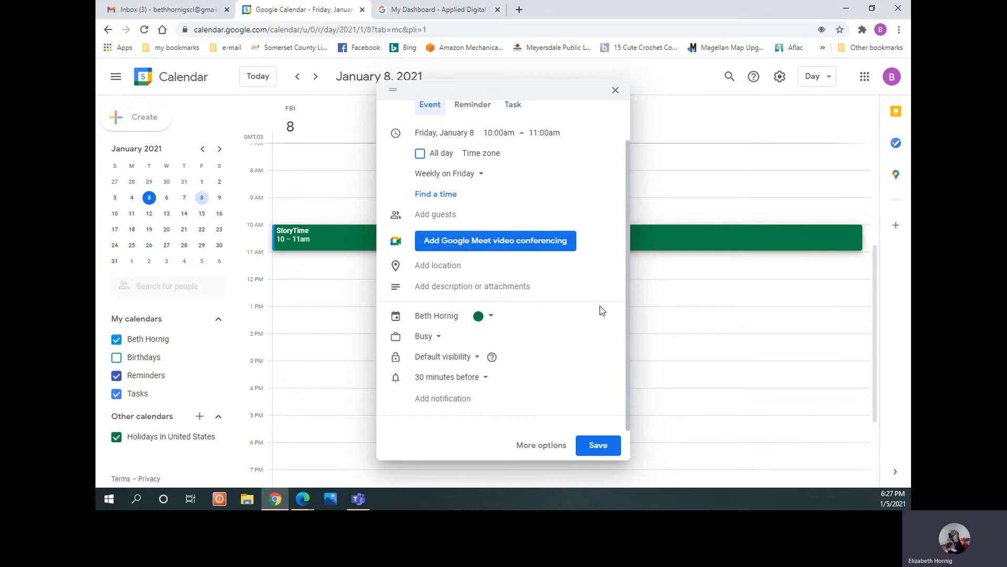
click(600, 446)
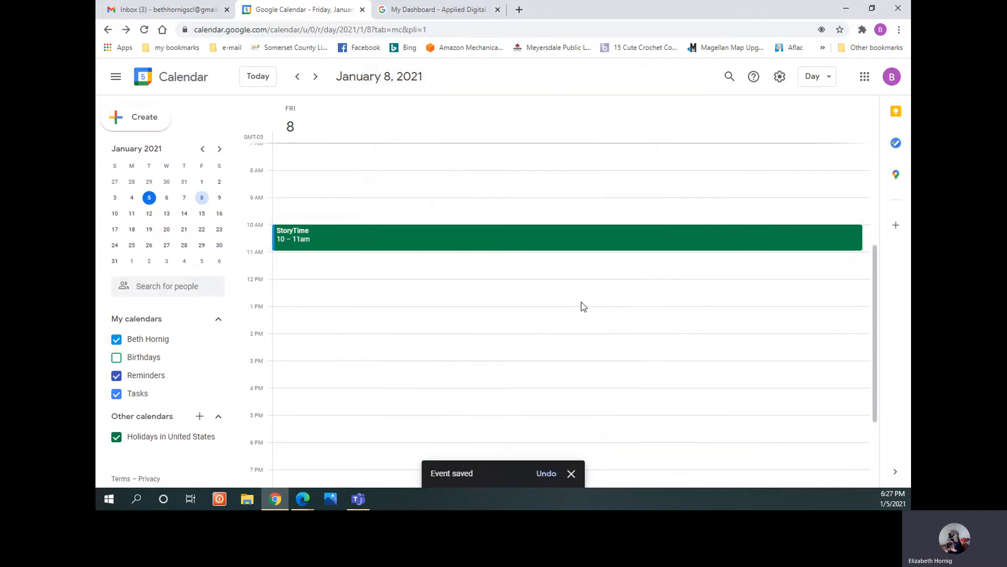
scroll(581, 301, down, 2)
scroll(582, 301, up, 6)
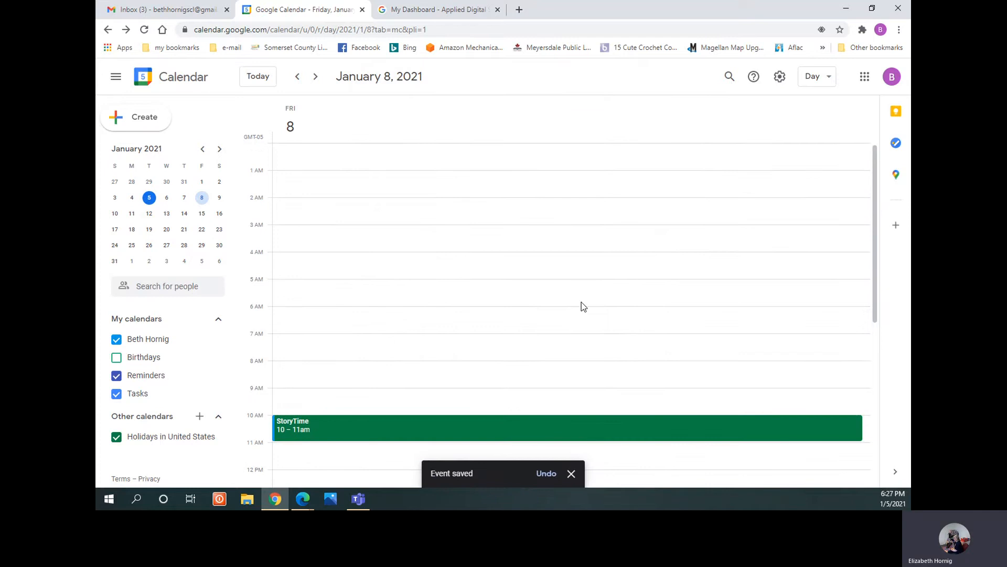
Switch the calendar to month view and dismiss the notifications prompt.
click(833, 84)
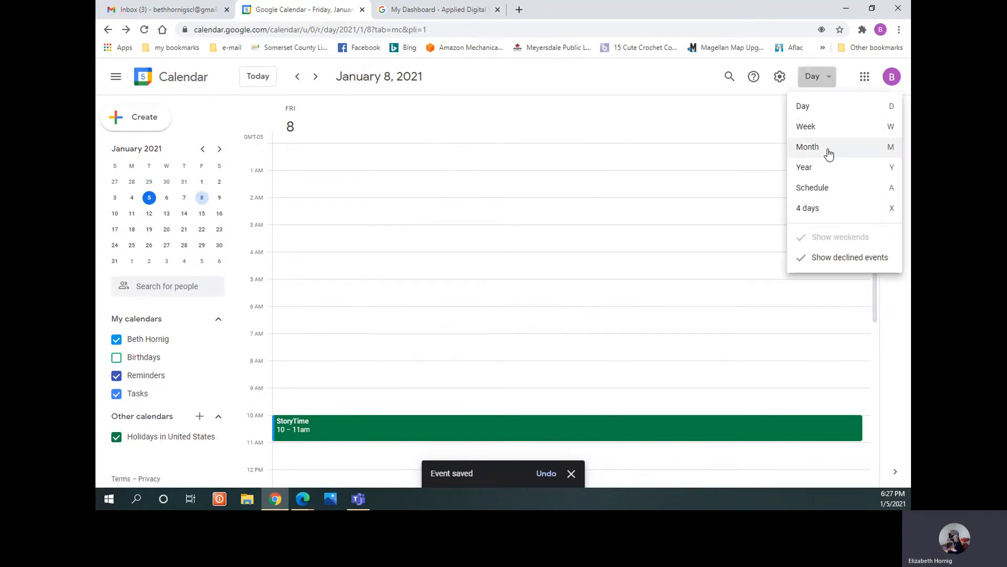
click(826, 151)
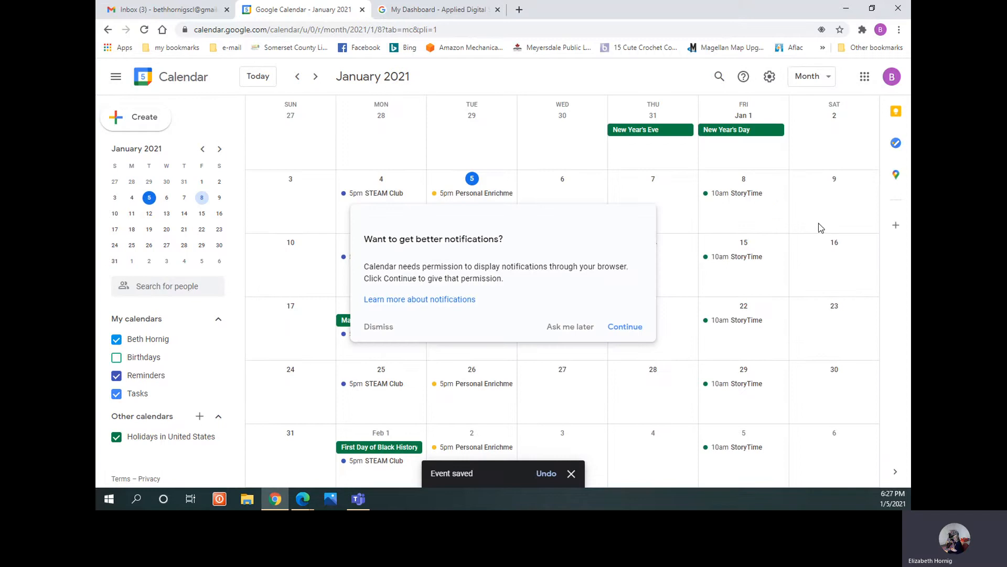
click(810, 217)
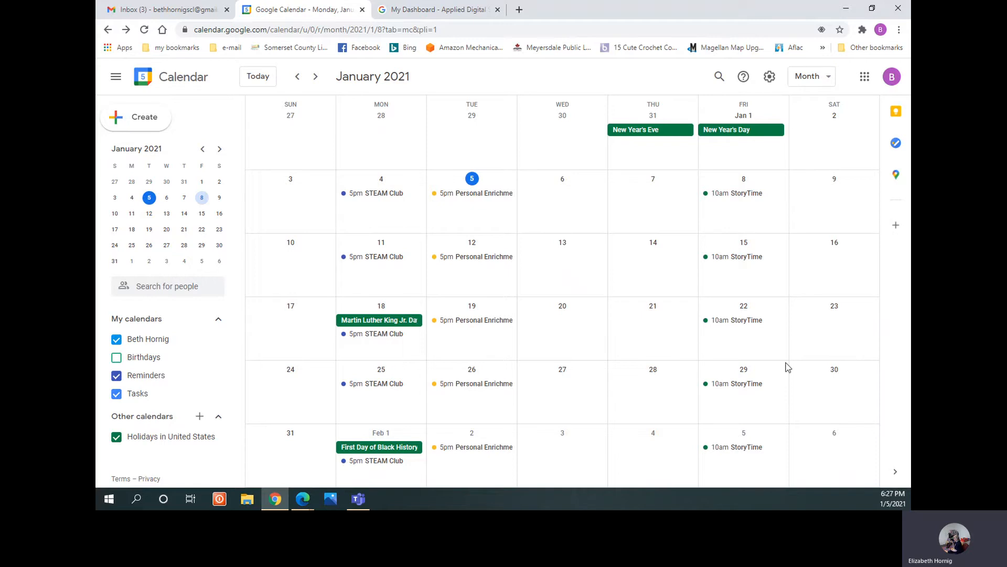
Page through the months back to January 2021.
key(n)
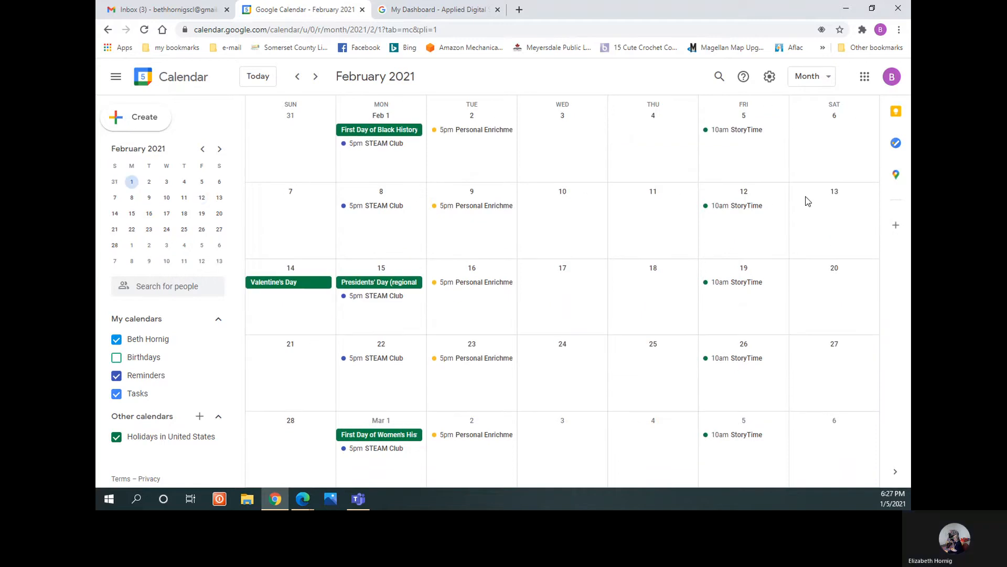
key(p)
key(p)
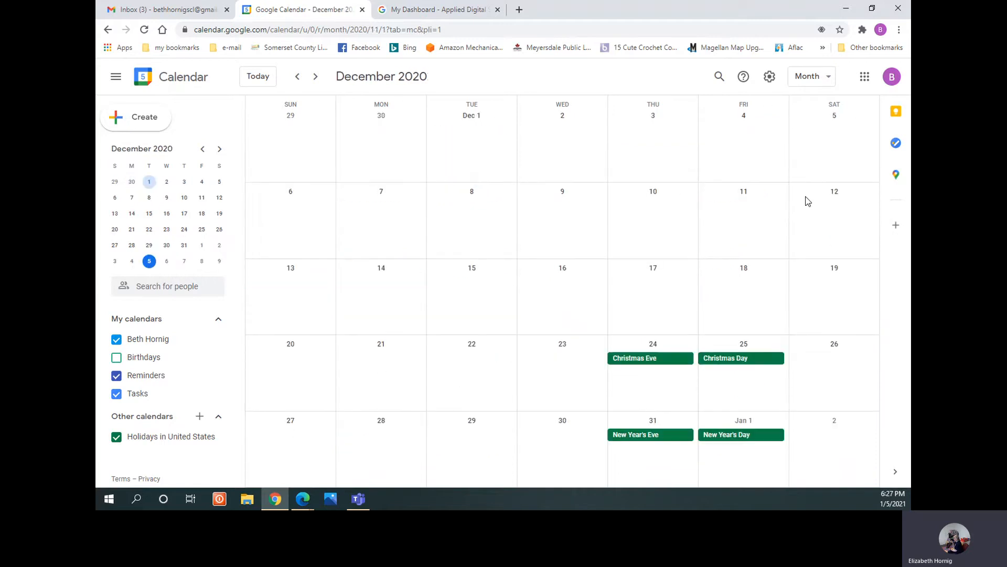
key(p)
key(p)
key(n)
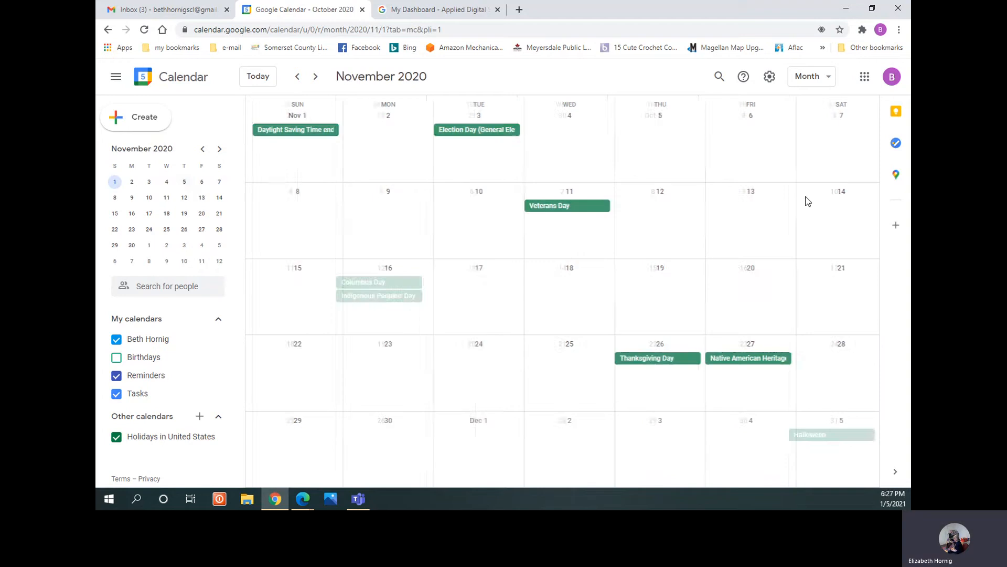
click(315, 77)
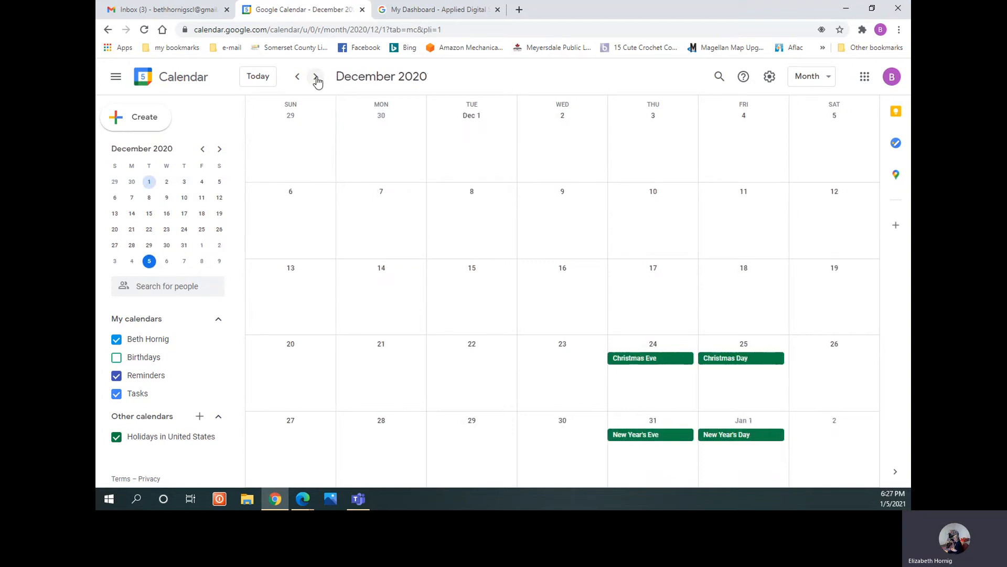
click(316, 77)
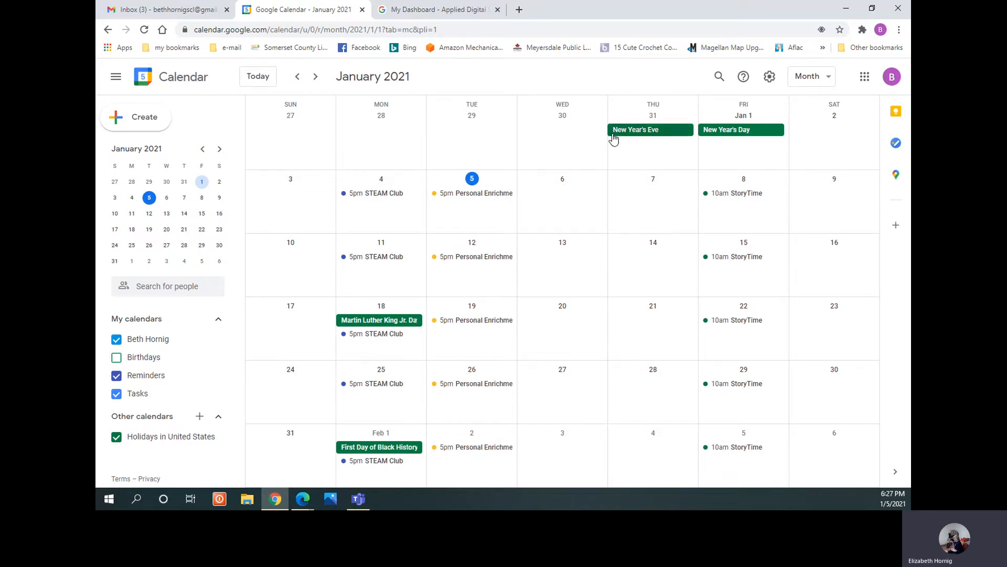
Hide the calendar and advance to lesson 4. Add Tasks to Your Digital Agenda.
click(844, 10)
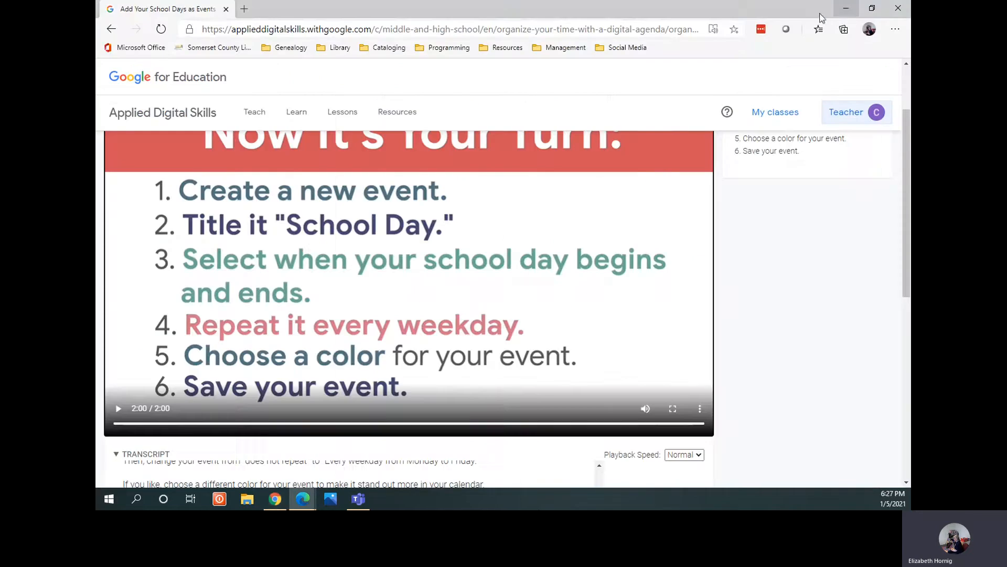
scroll(539, 310, down, 3)
scroll(540, 310, down, 4)
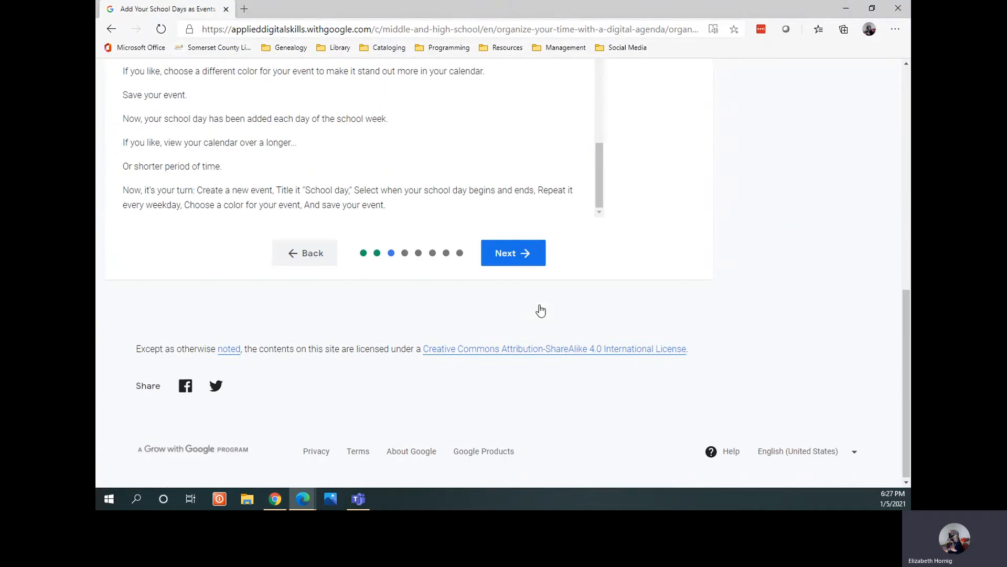
click(512, 257)
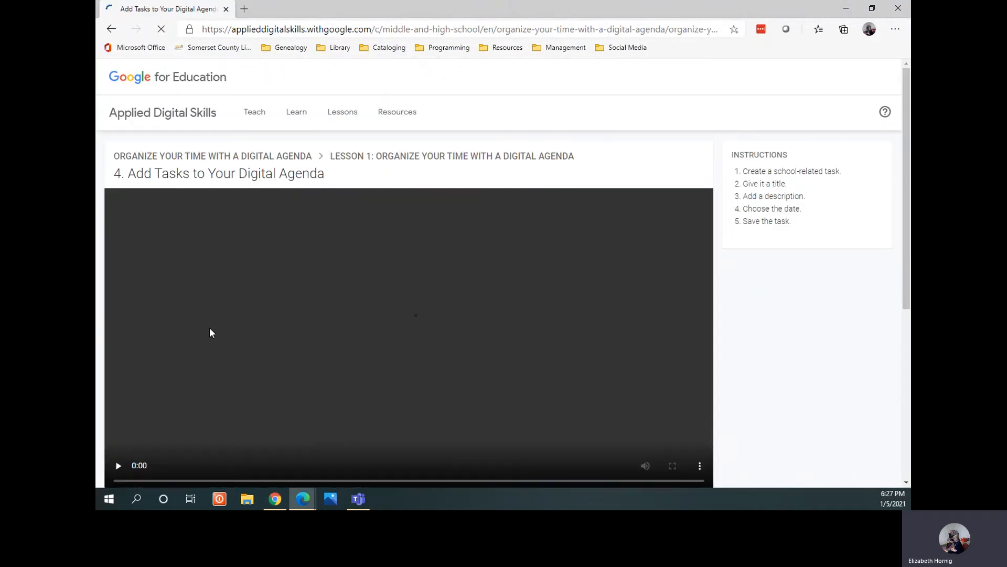
Play the lesson video in full screen.
scroll(458, 242, down, 1)
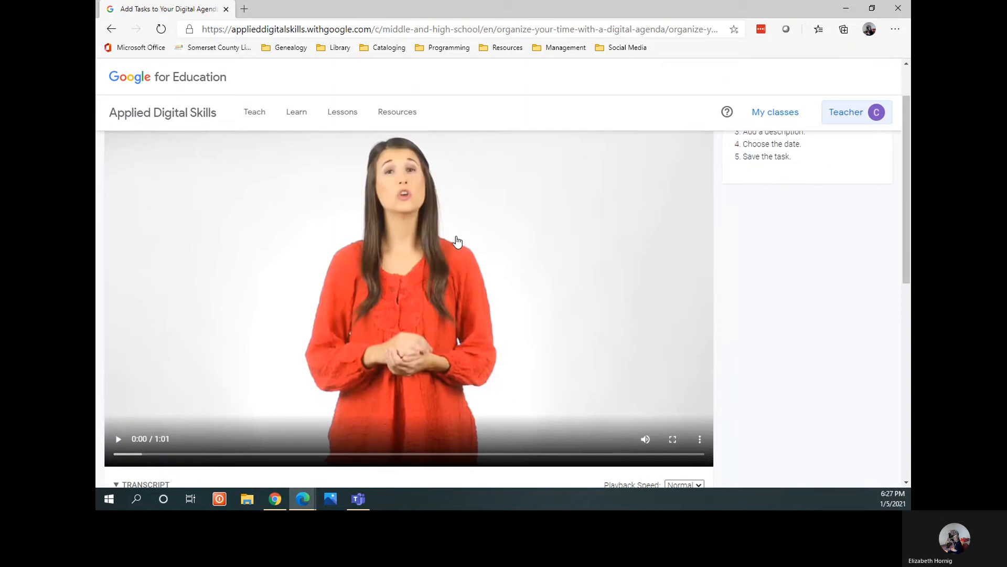
click(118, 444)
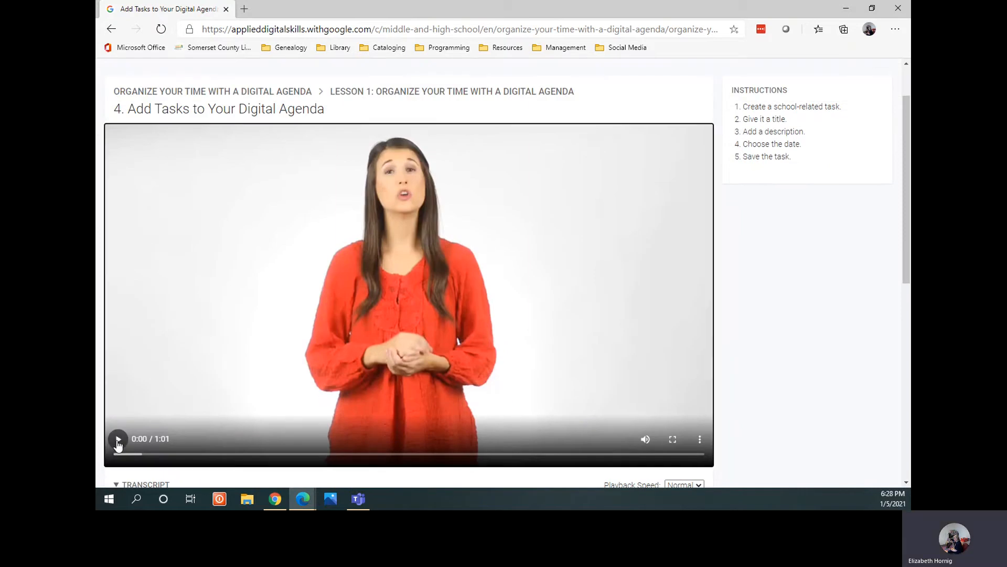
click(673, 439)
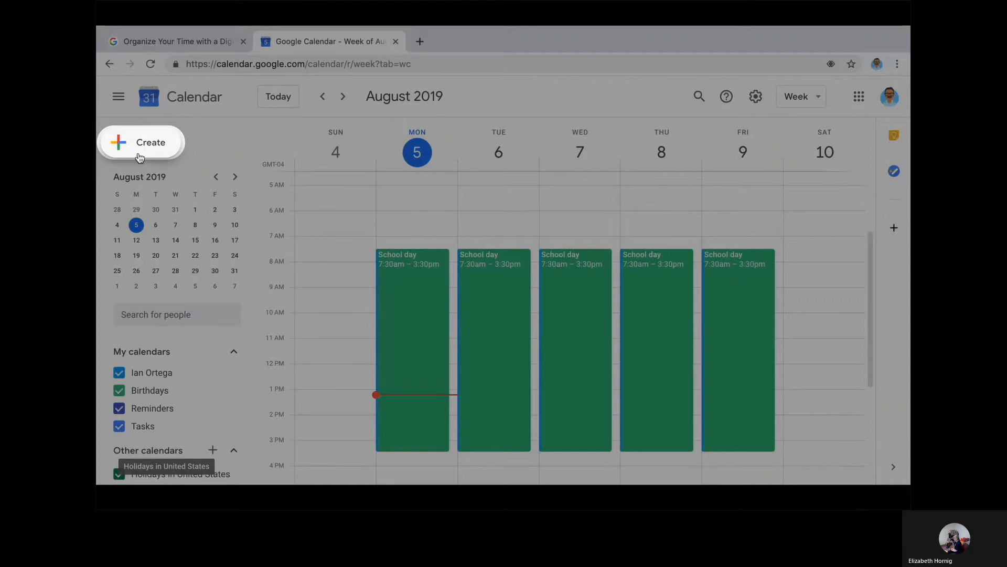
Type 'Read chapter 4 of Sold' and its notes, finish the video, and exit full screen.
click(140, 156)
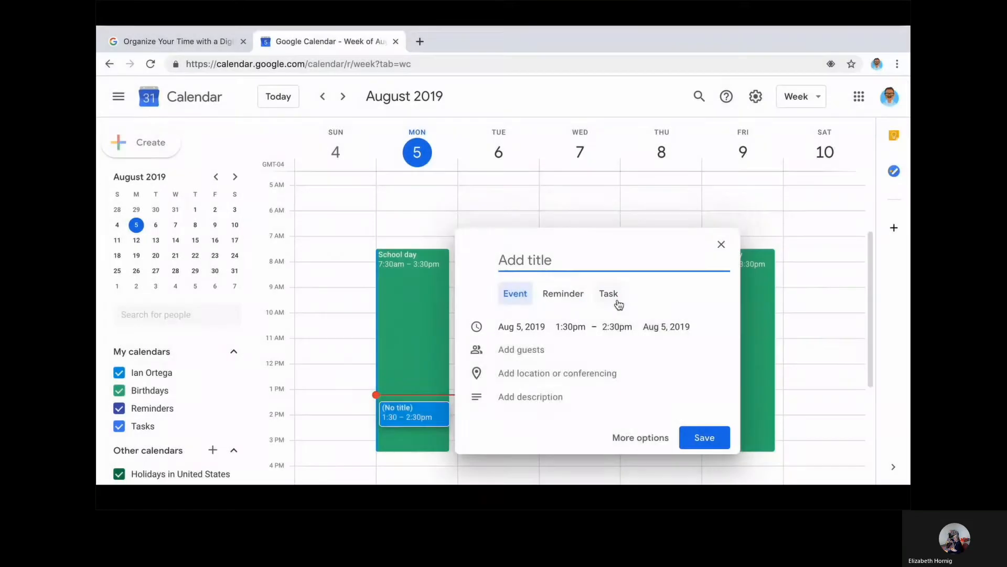
click(618, 303)
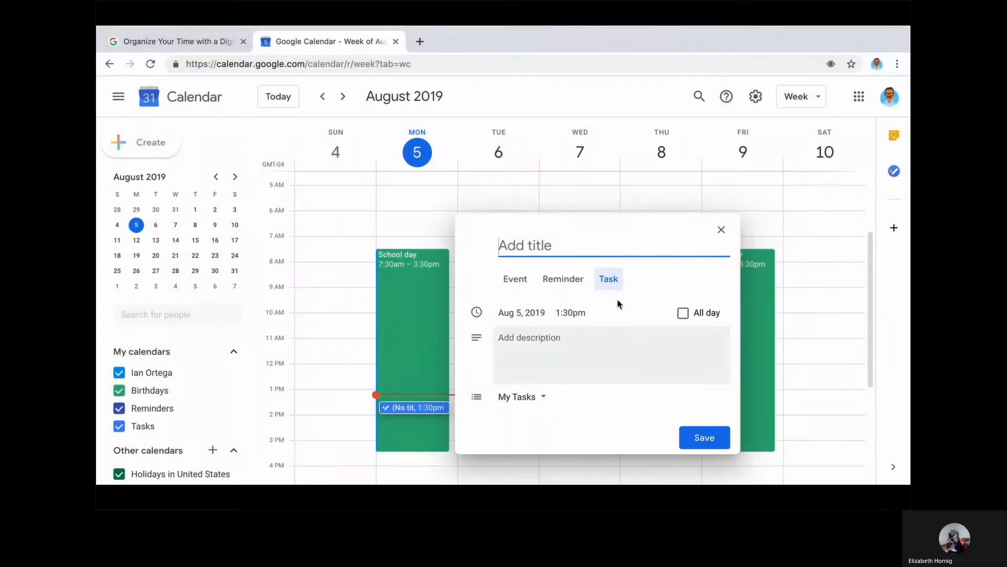
text(Read chapter 4 of Sold)
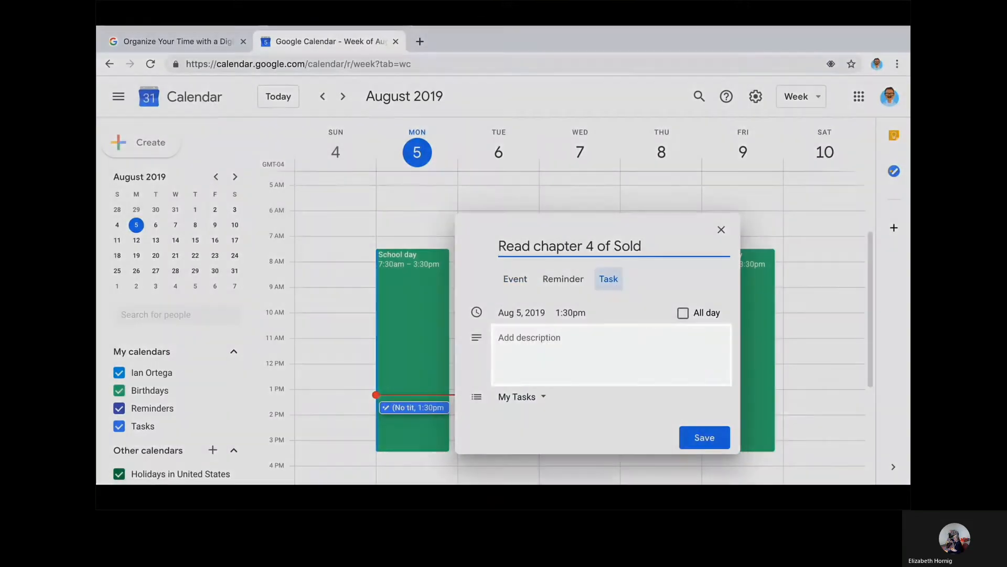
click(614, 338)
text(Take notes on )
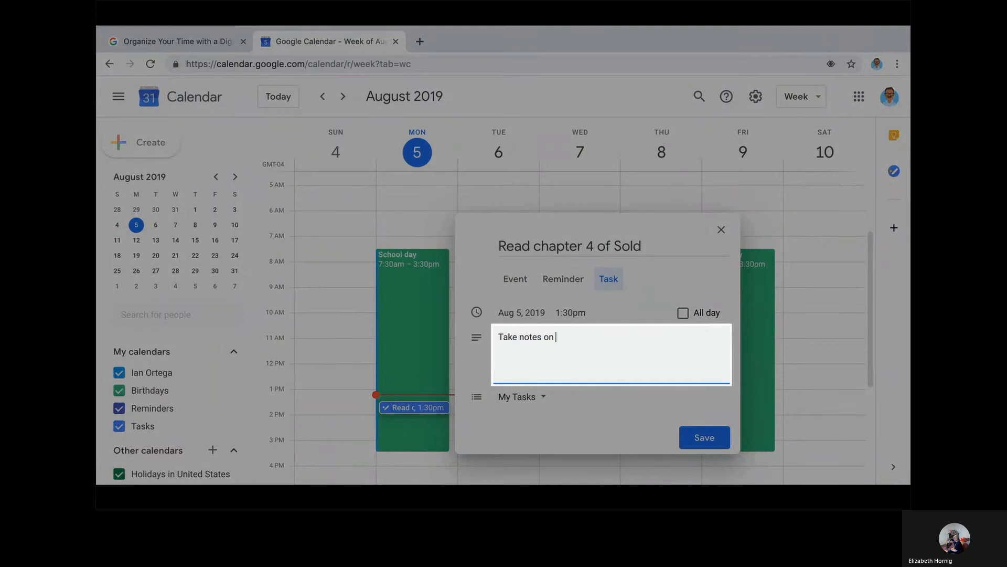
text(characters and theme.)
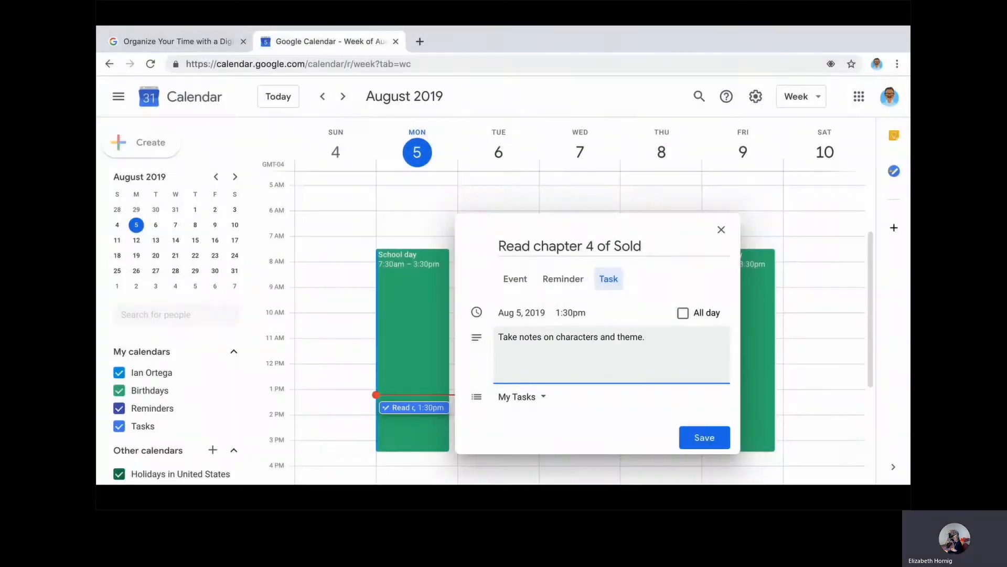
click(538, 314)
click(583, 411)
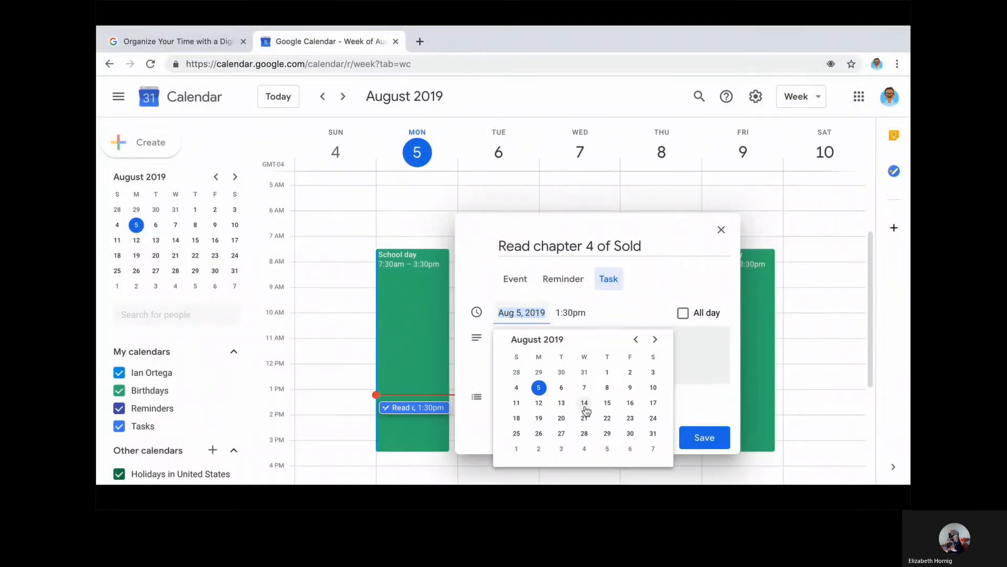
click(369, 313)
scroll(398, 383, down, 3)
click(399, 376)
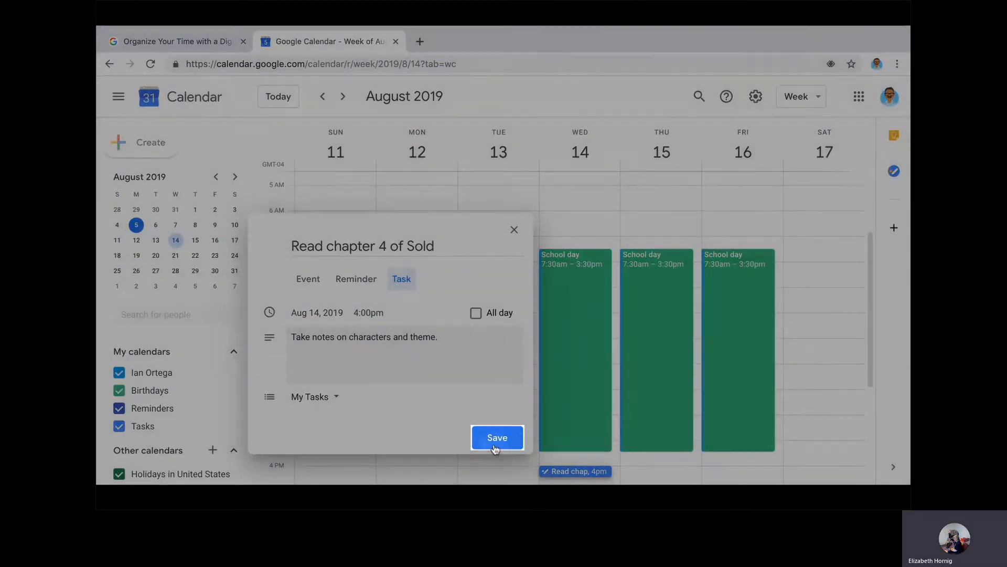
click(495, 446)
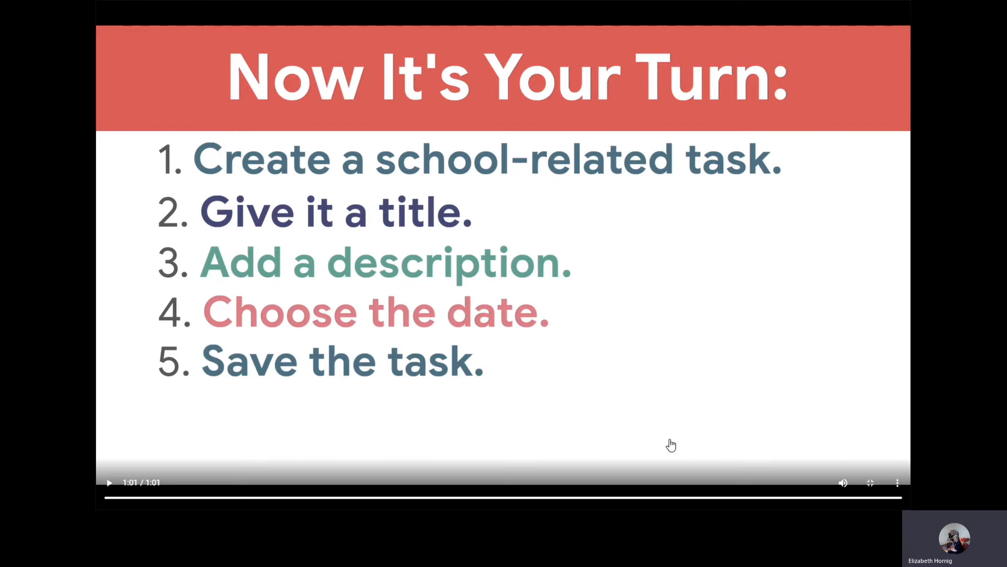
click(869, 484)
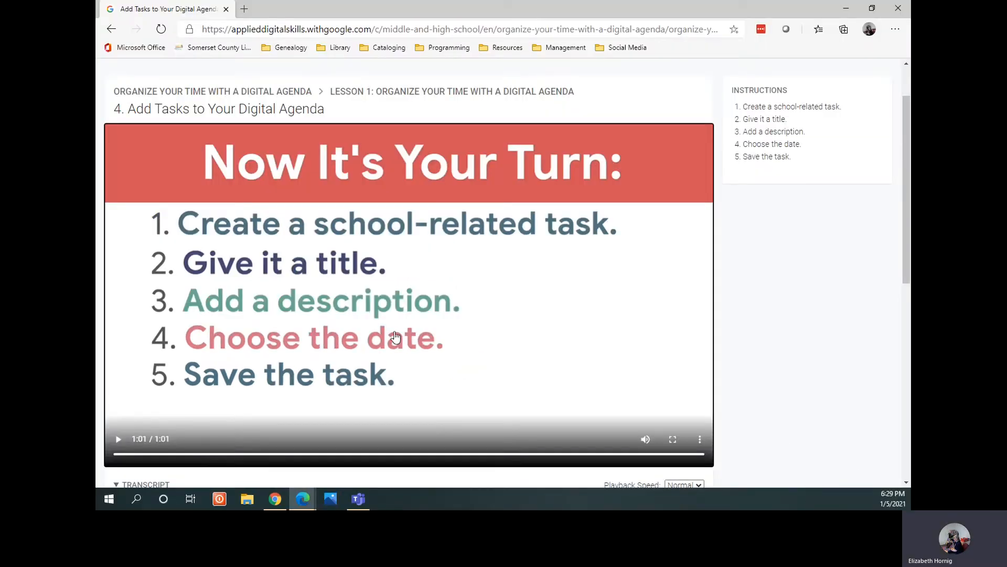
Bring Calendar back in week view, postponing the notifications request.
click(275, 498)
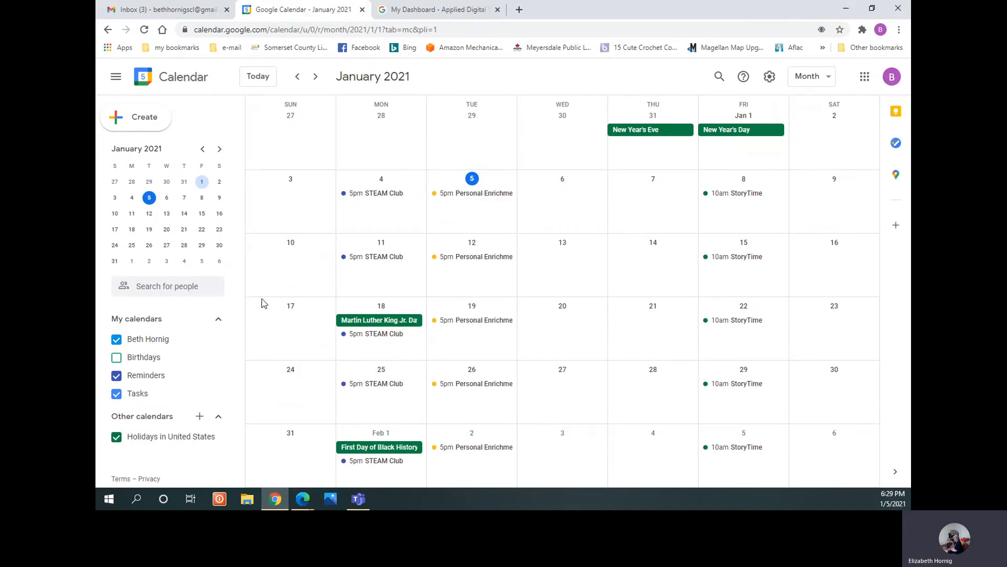
click(821, 83)
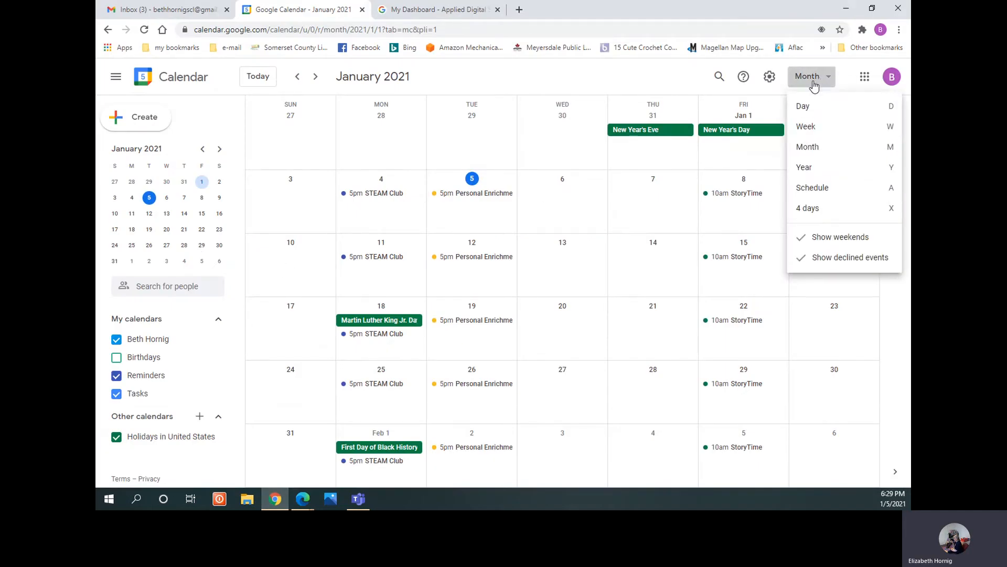
click(810, 137)
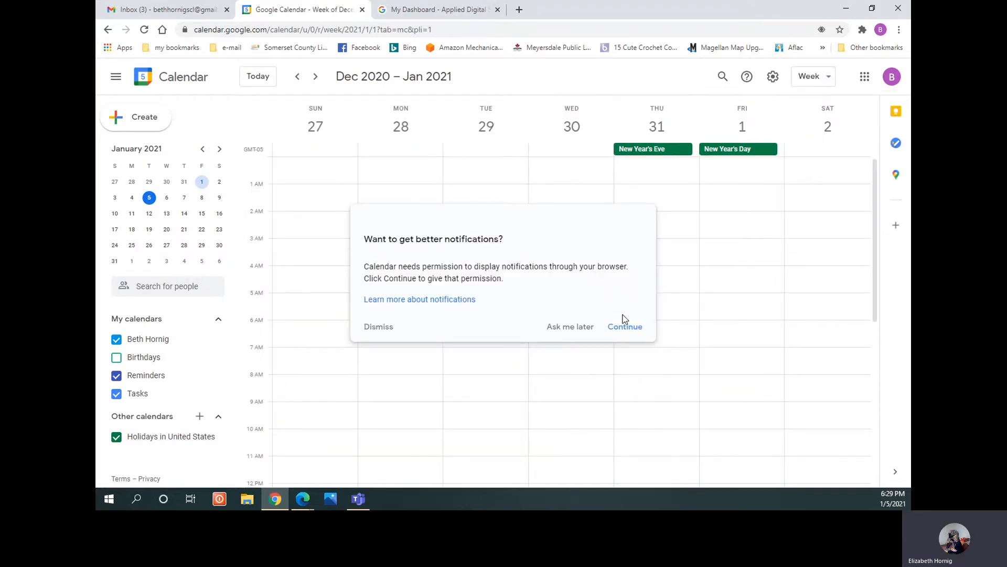
click(559, 330)
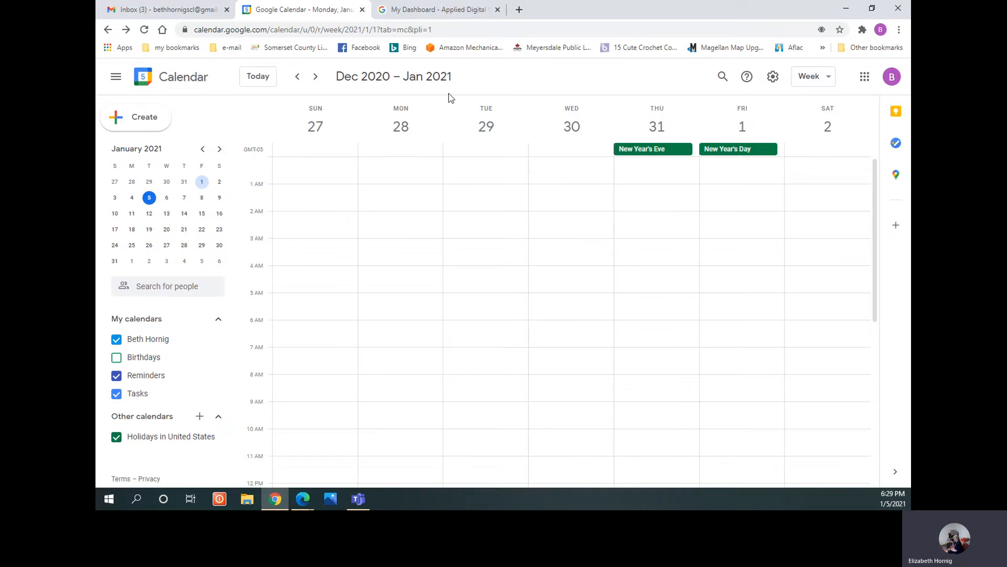
Move to the January 3–9, 2021 week and open the StoryTime event's details.
click(219, 149)
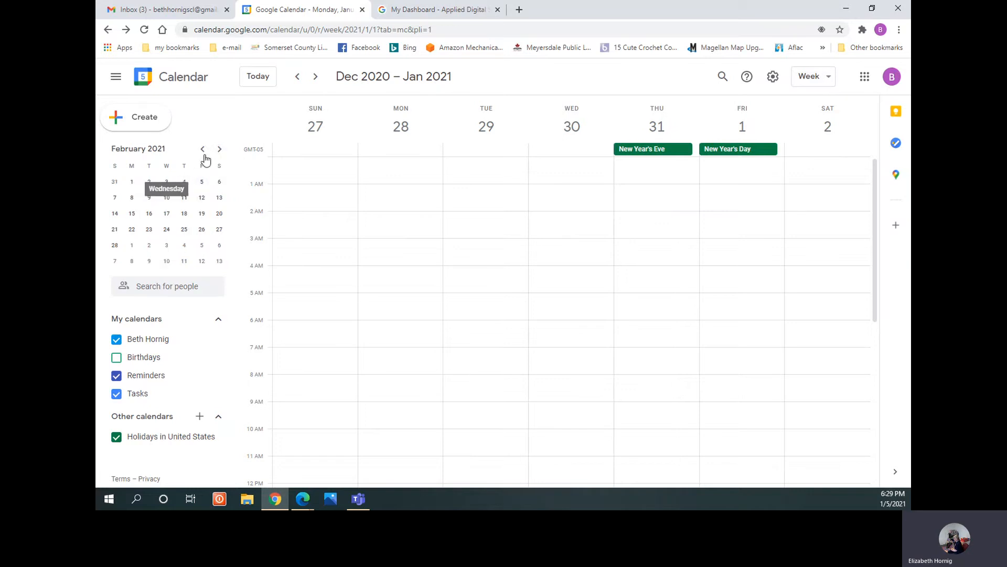
click(203, 149)
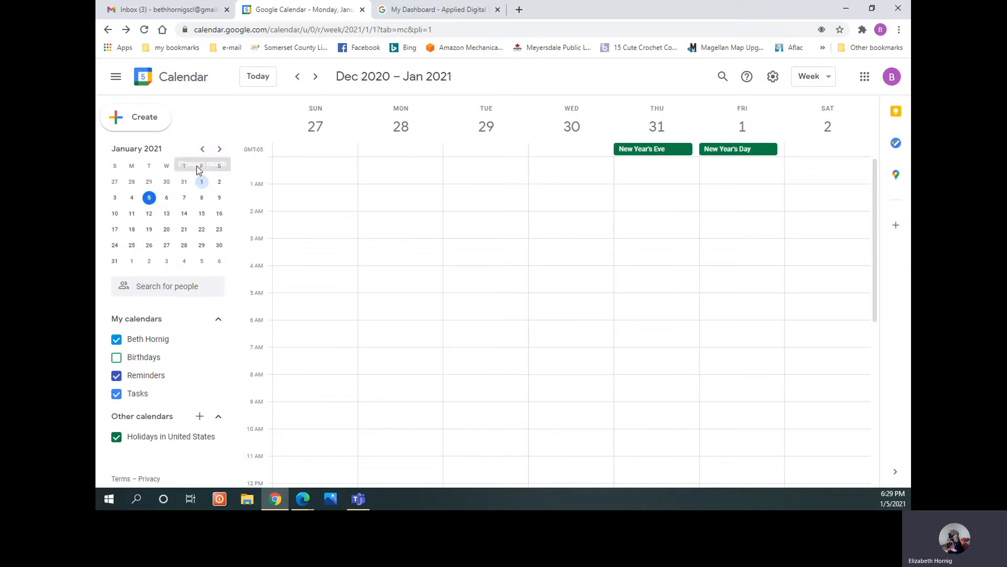
click(317, 78)
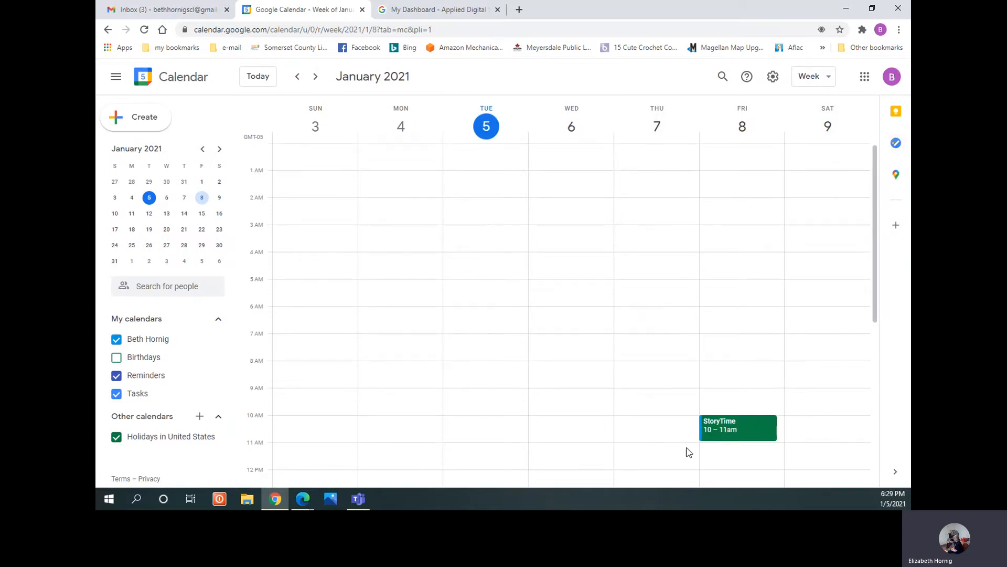
click(733, 430)
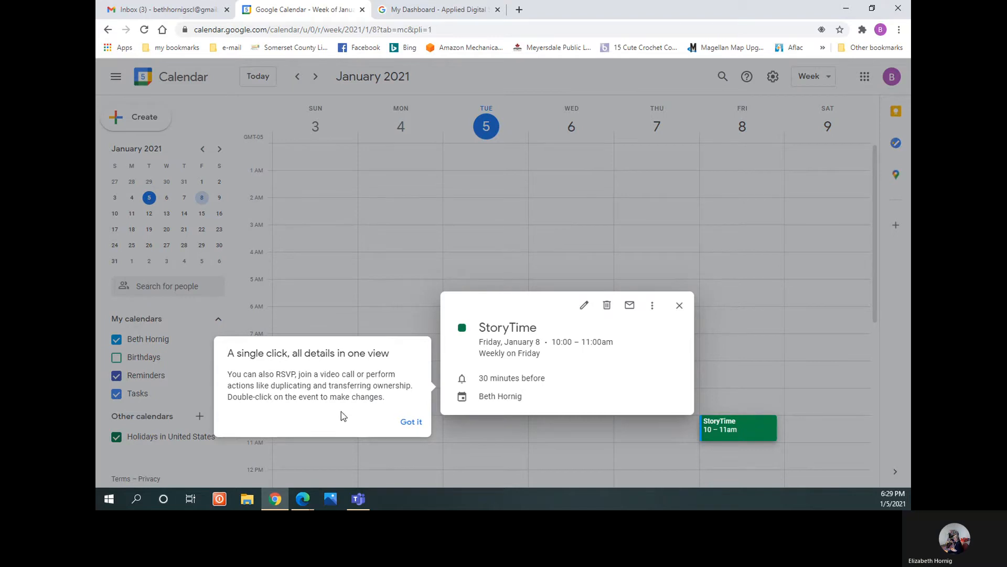
click(411, 423)
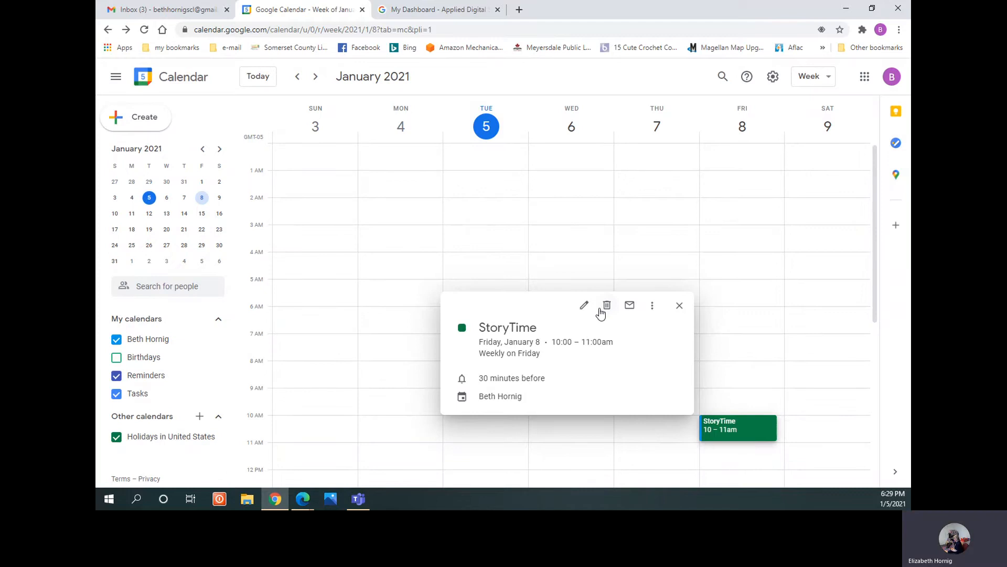
click(825, 83)
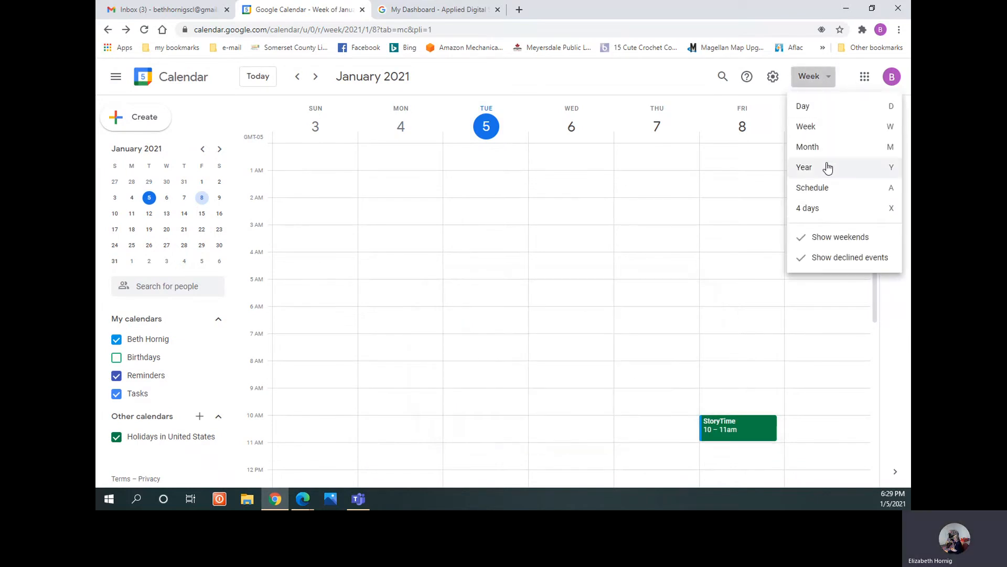
Show Friday, January 8 as a day view and inspect StoryTime's details and options menu.
click(814, 111)
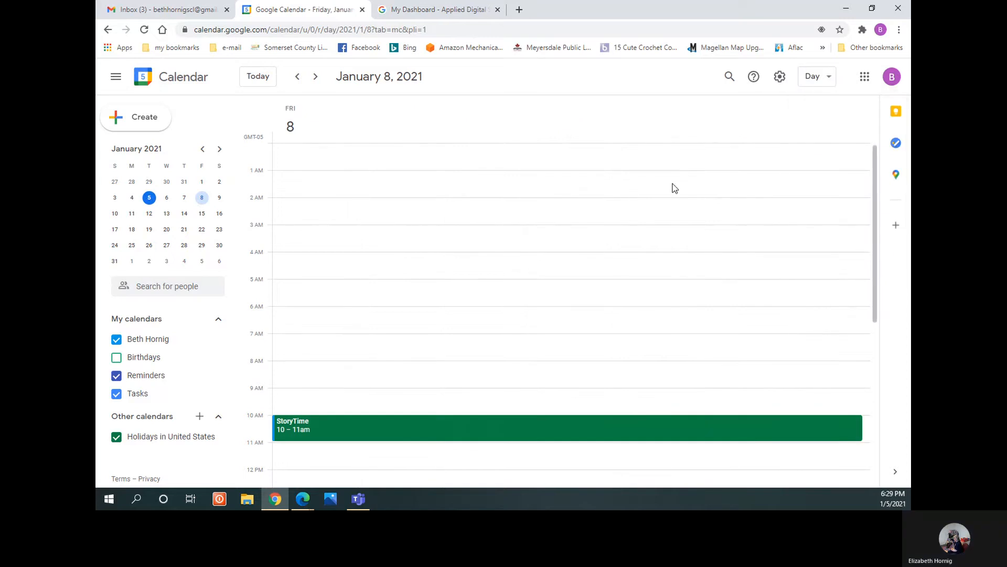
click(394, 435)
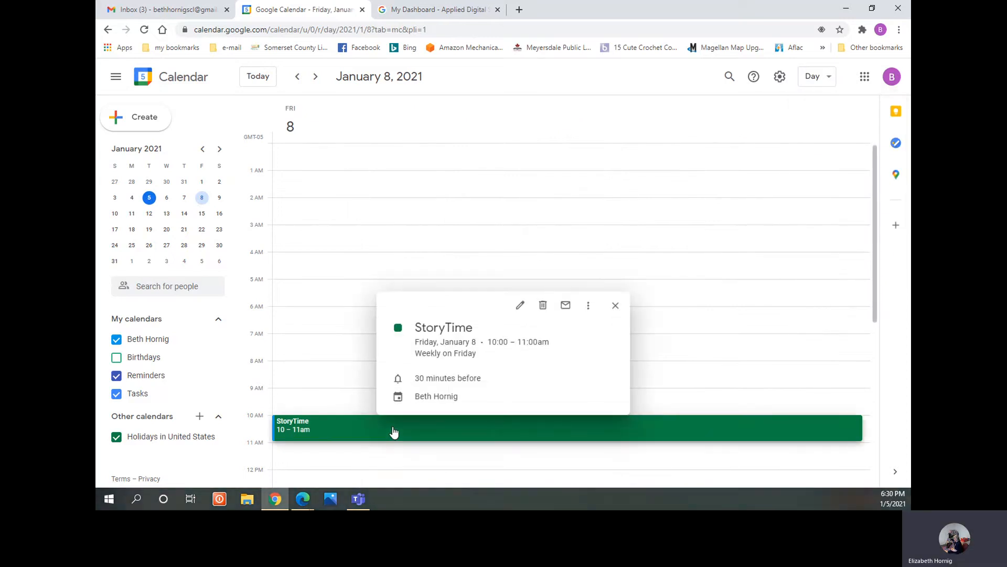
click(370, 426)
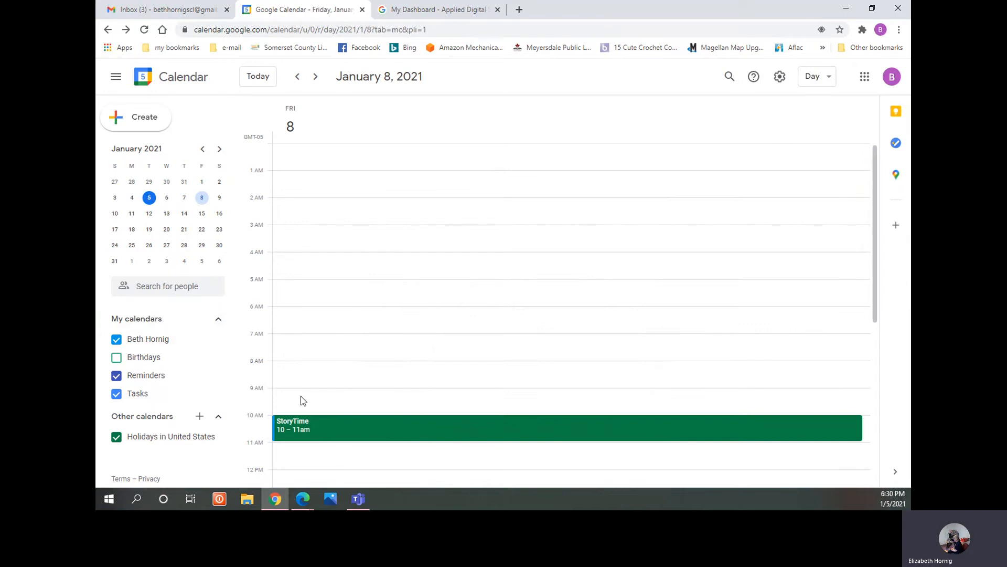
right_click(349, 432)
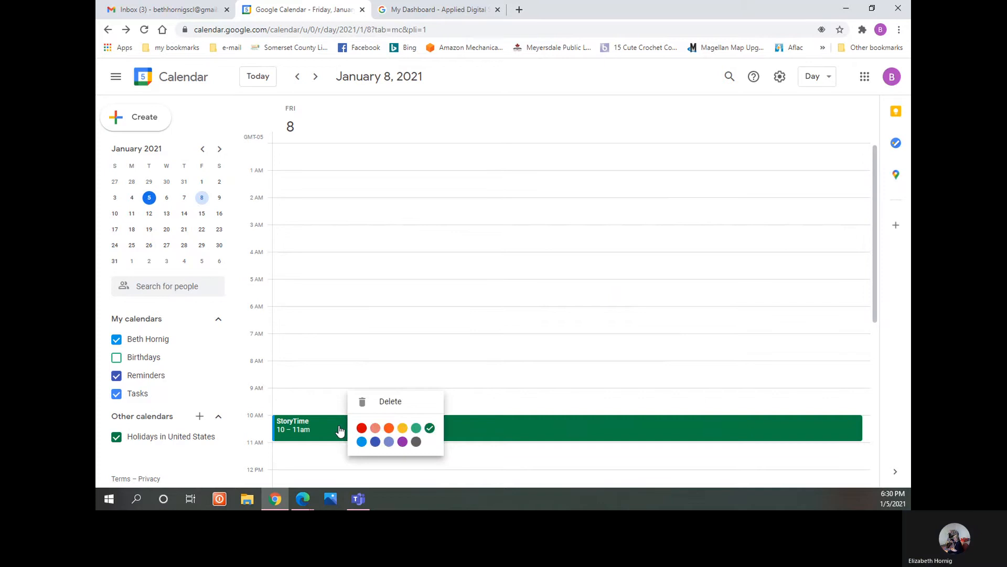
click(338, 428)
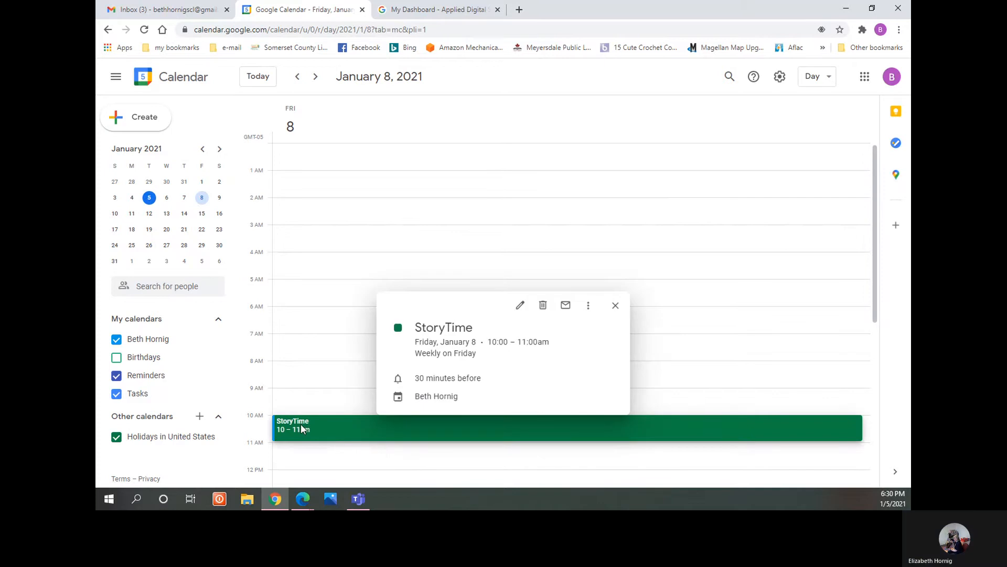
click(586, 307)
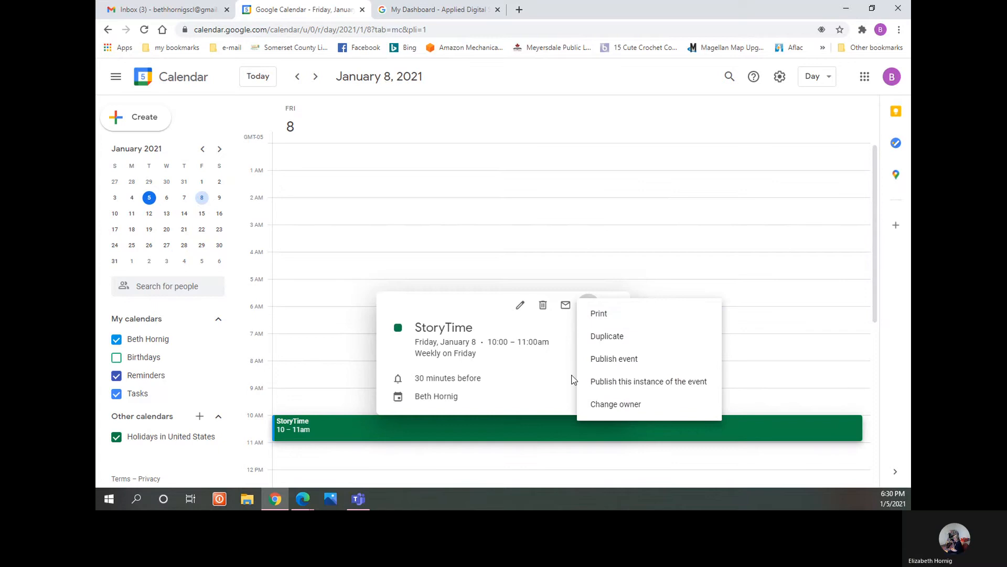
click(555, 414)
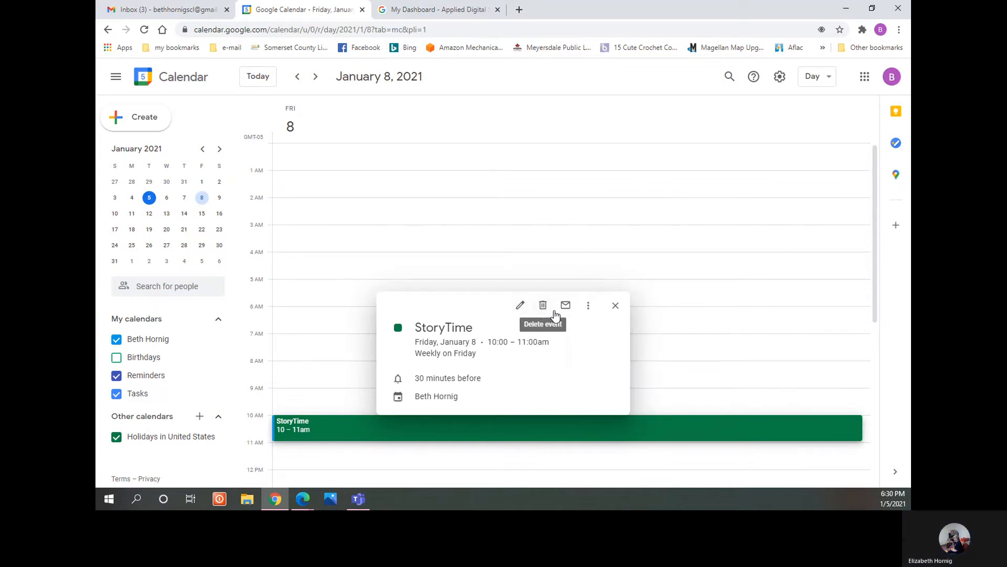
Start a new task titled 'Post Premiere for StoryTime'.
click(134, 120)
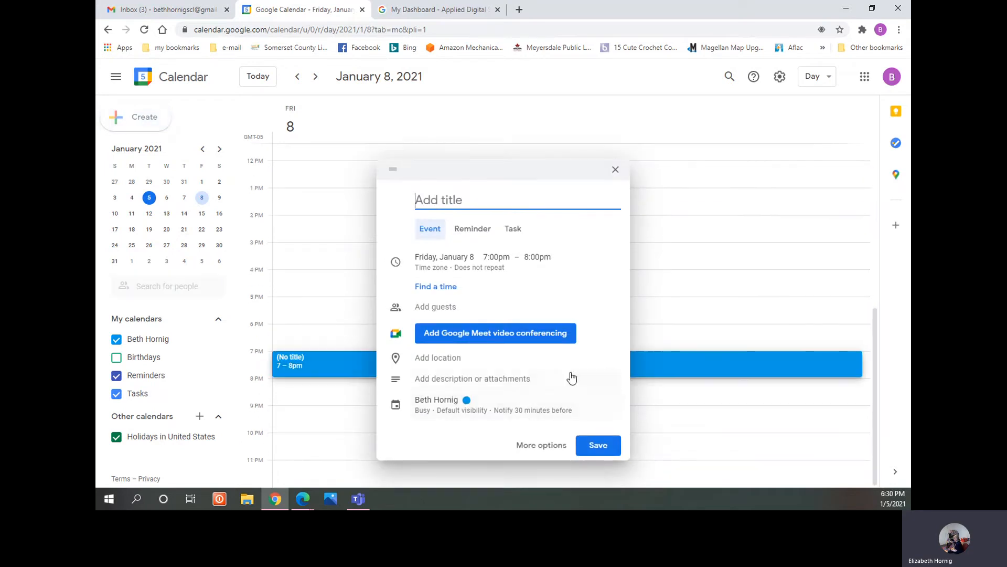
click(513, 230)
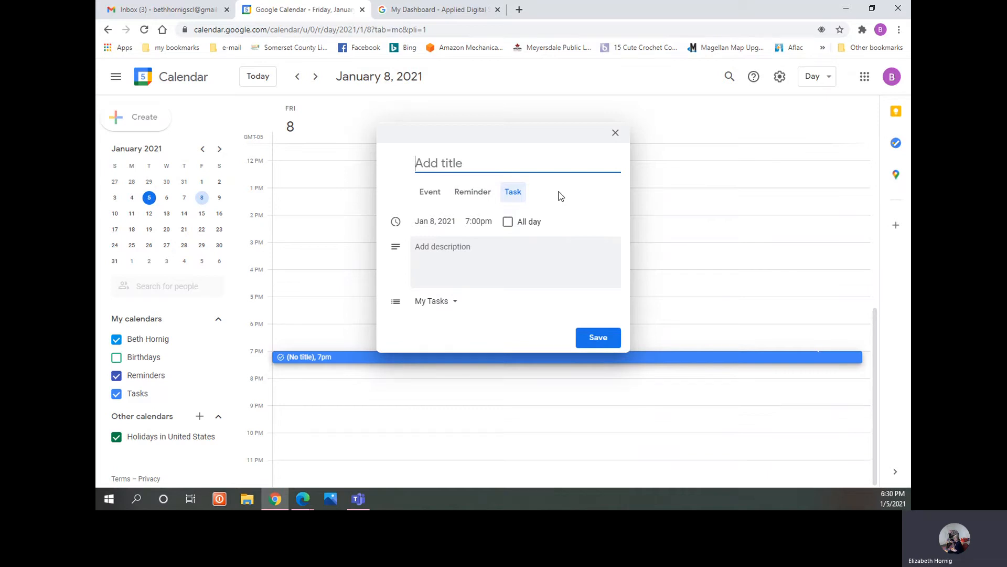
text(Post Premiere)
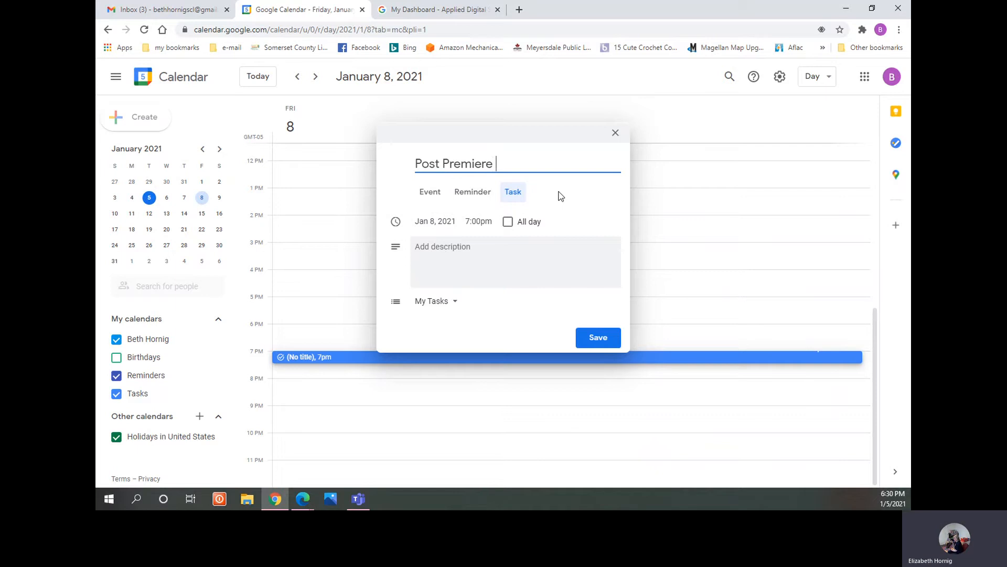
text(toryTime)
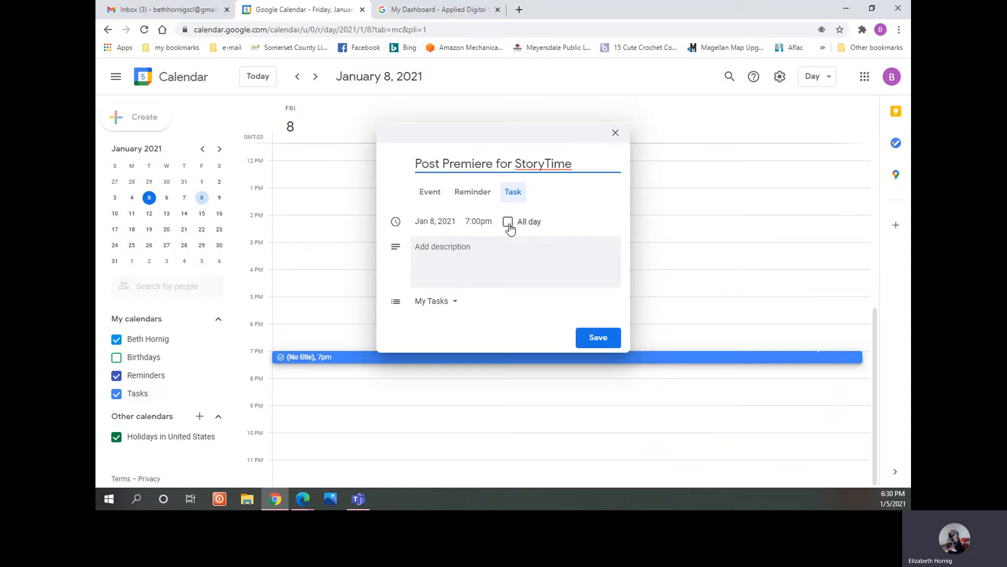
Set a task date and add a description about posting next week's storytime Premiere.
click(421, 223)
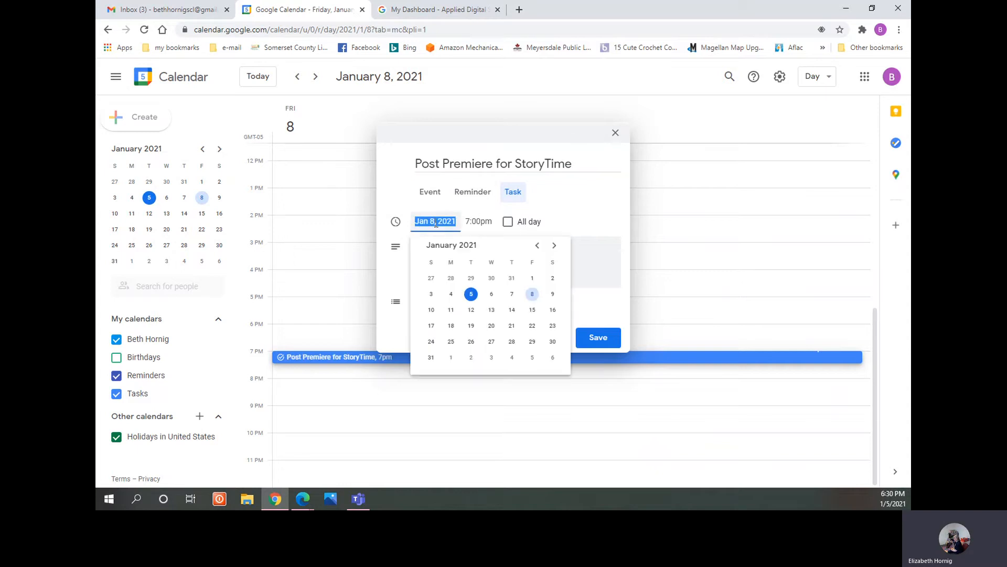
click(533, 279)
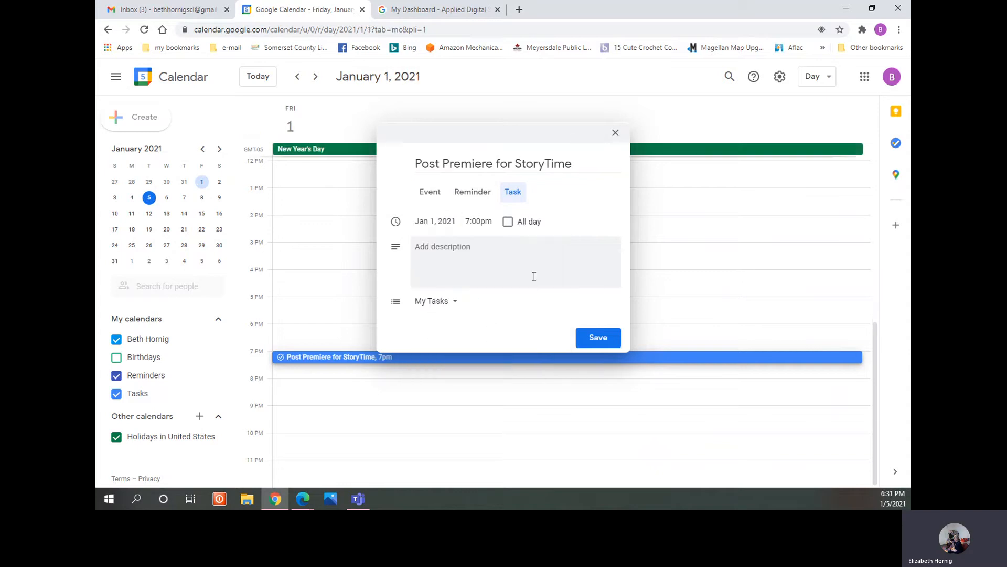
click(445, 247)
text(Post)
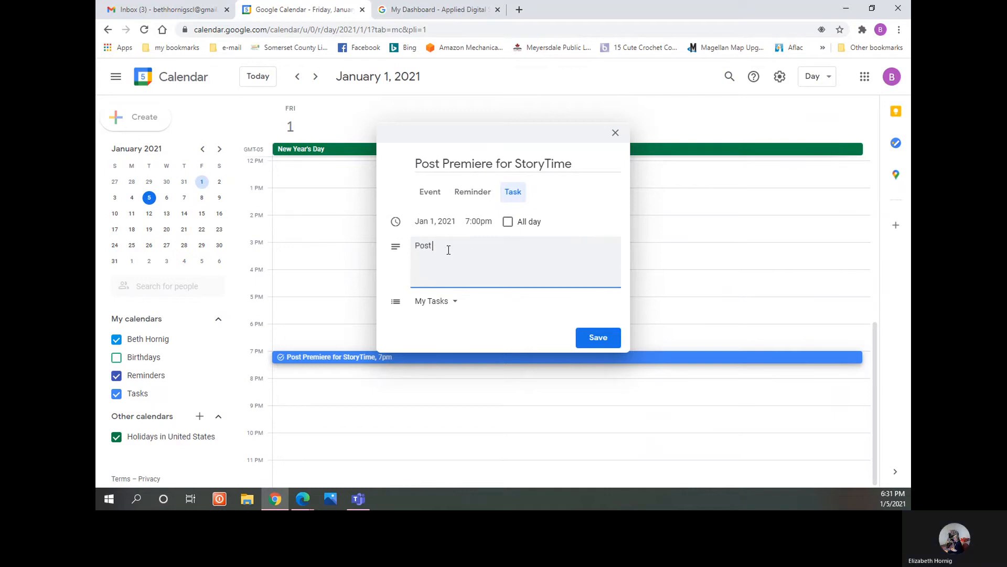
text( the prem)
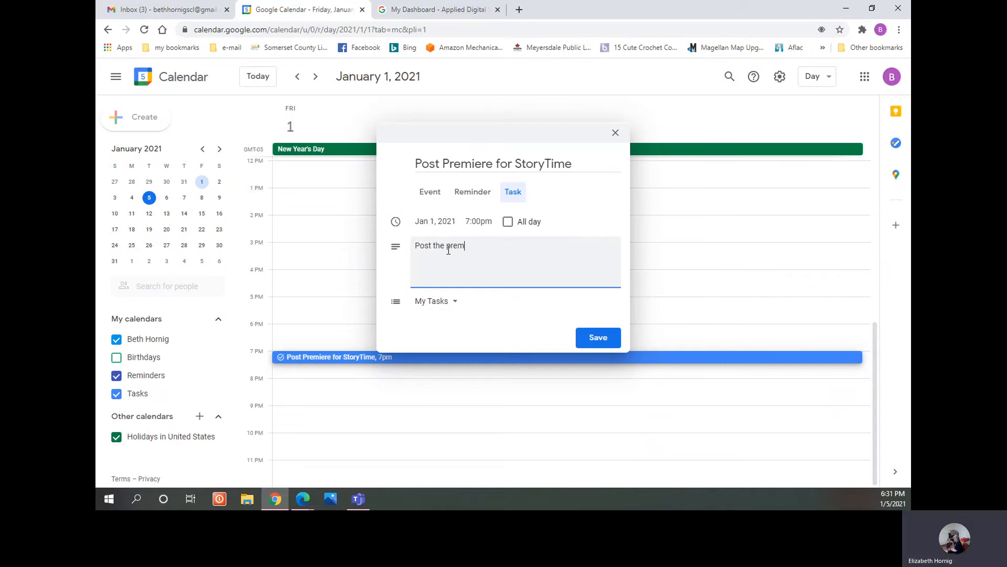
key(BackSpace)
text(Premie)
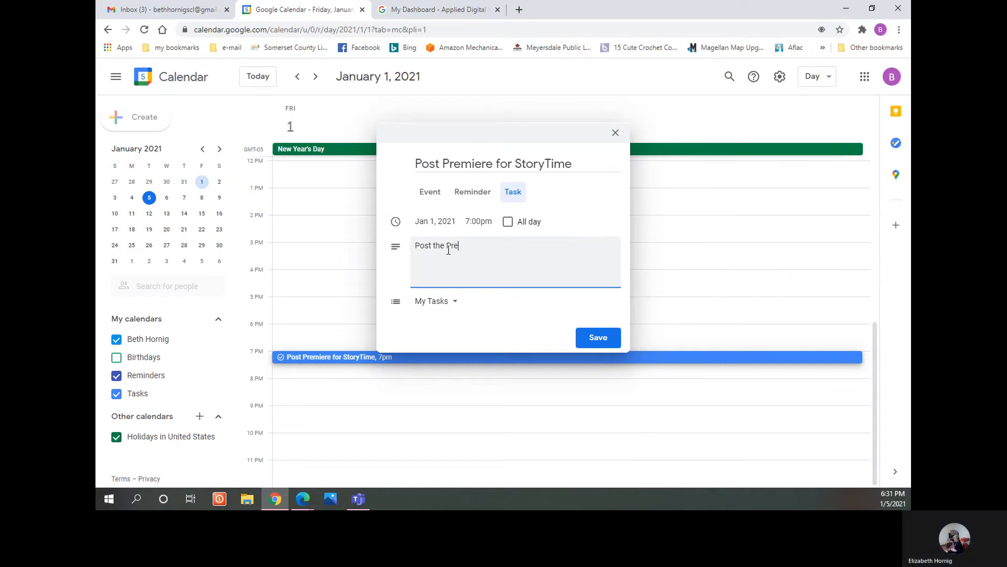
key(BackSpace)
key(BackSpace)
key(BackSpace)
text(re for nex)
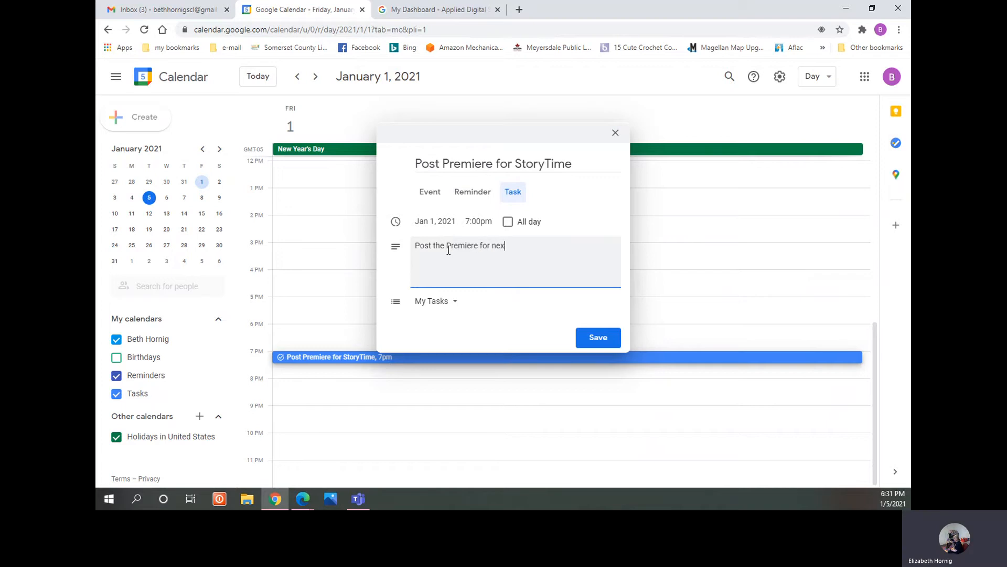
text(t wek)
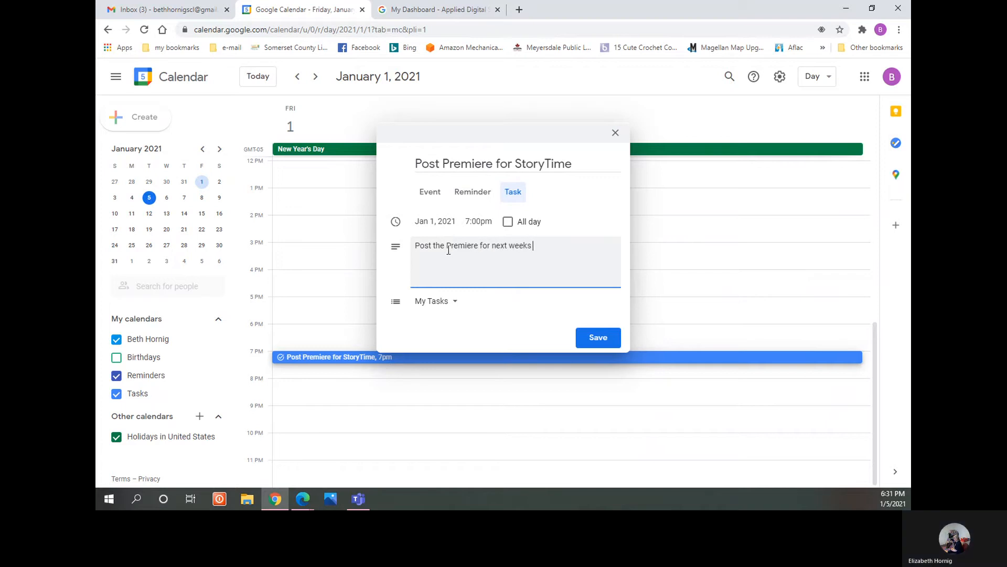
text(storytime)
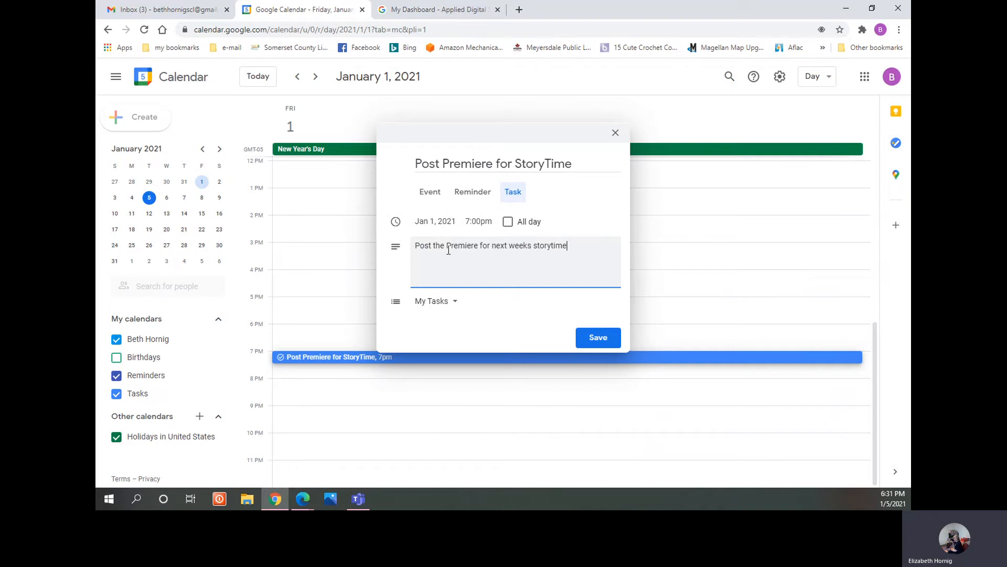
Set the task time to 10:00am, leaving the task list unchanged.
click(454, 306)
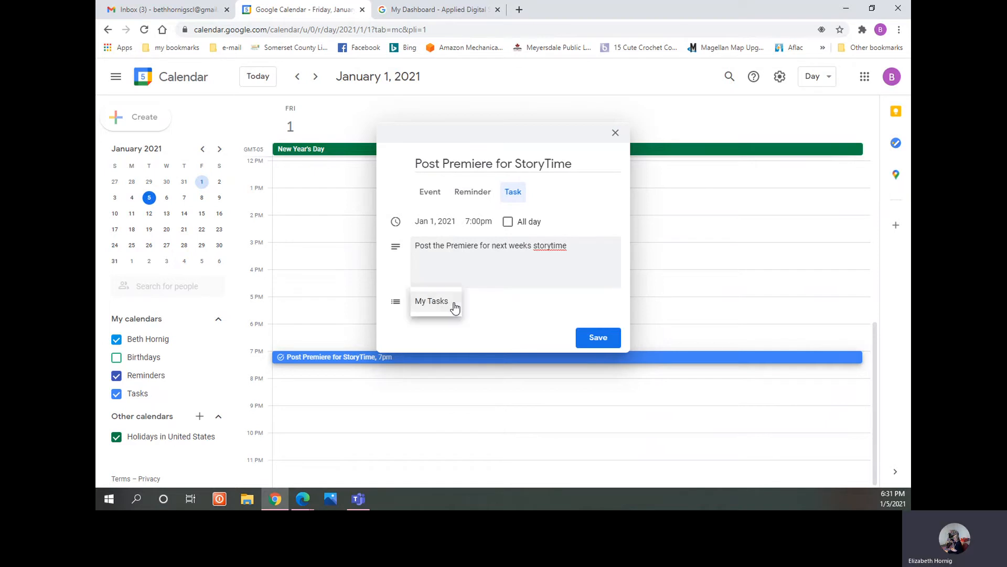
click(500, 310)
click(482, 220)
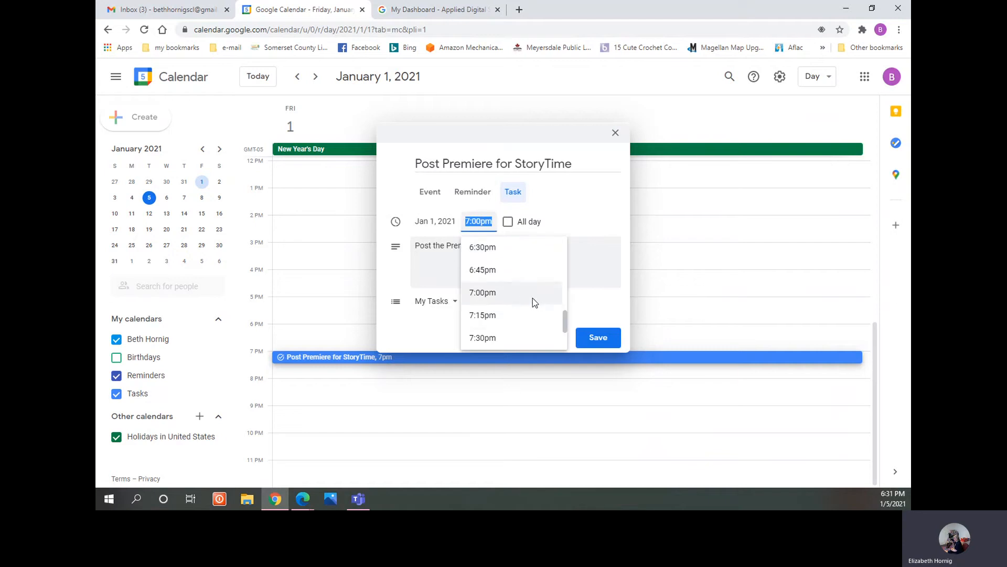
scroll(533, 301, up, 3)
scroll(533, 303, up, 3)
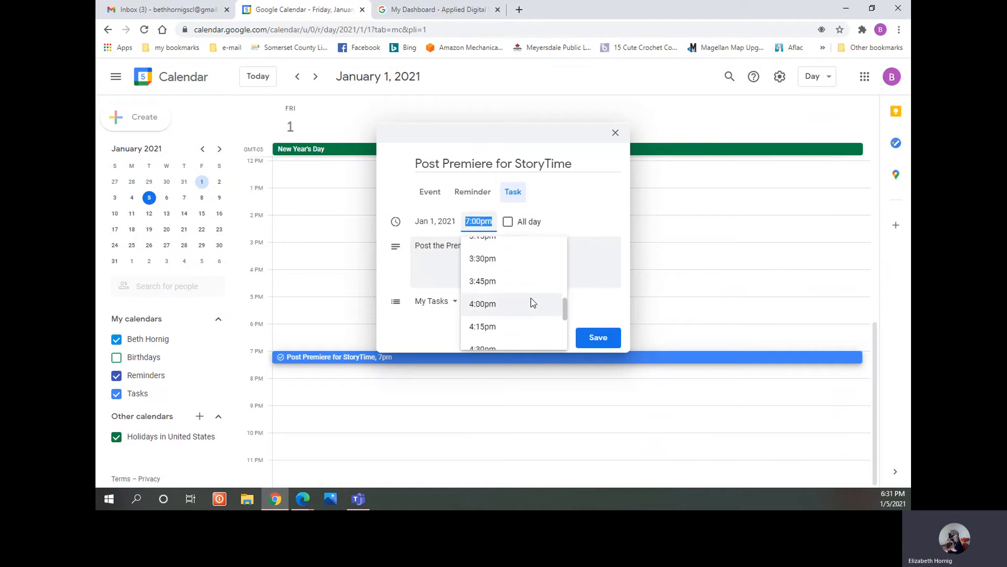
scroll(533, 303, up, 6)
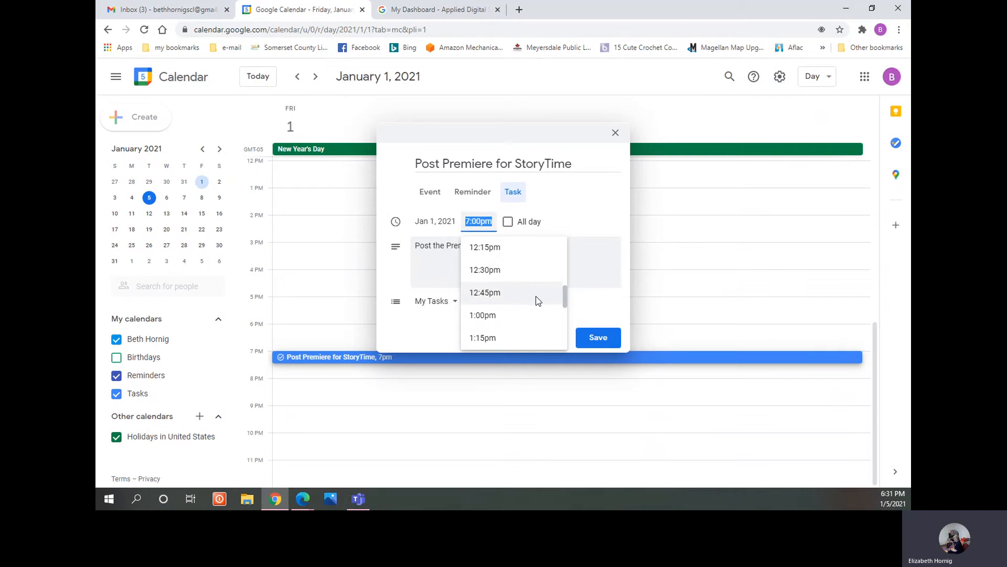
scroll(537, 301, down, 3)
scroll(537, 298, down, 3)
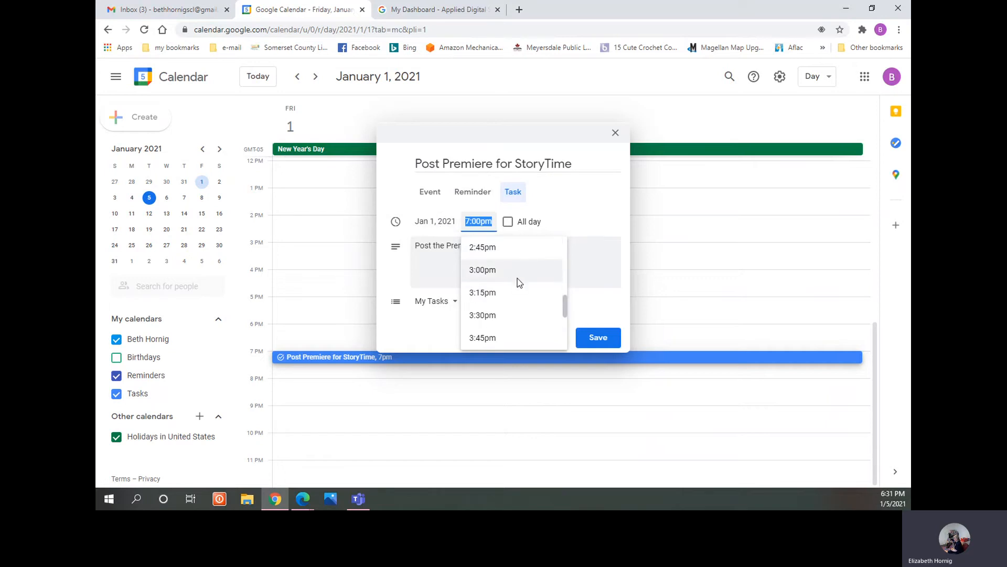
scroll(517, 283, up, 5)
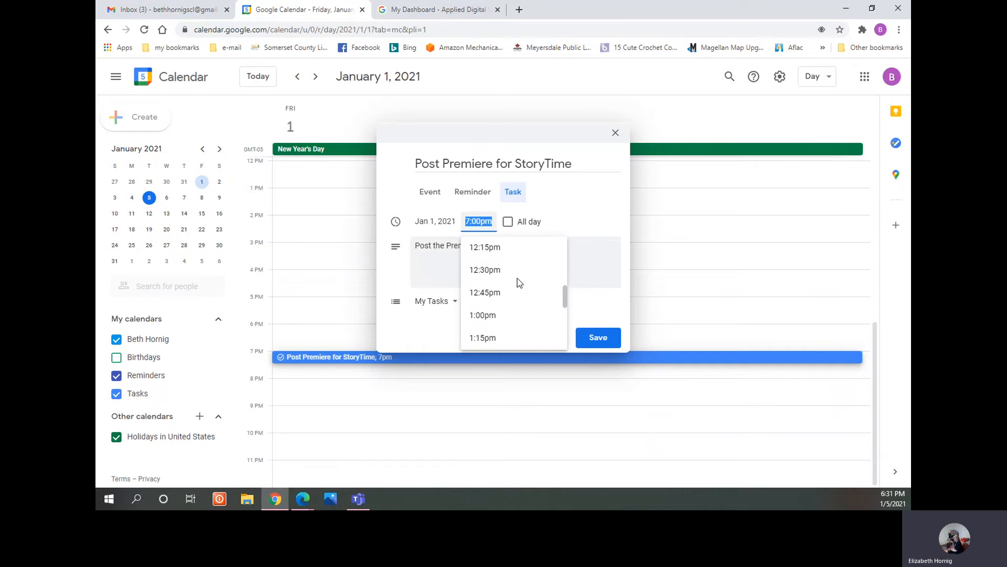
scroll(518, 282, up, 4)
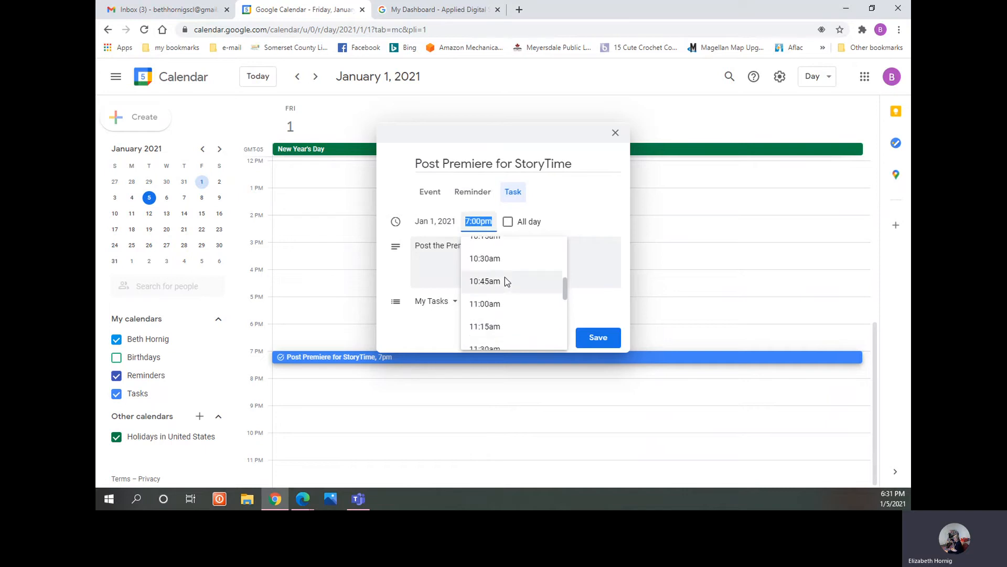
scroll(506, 282, up, 2)
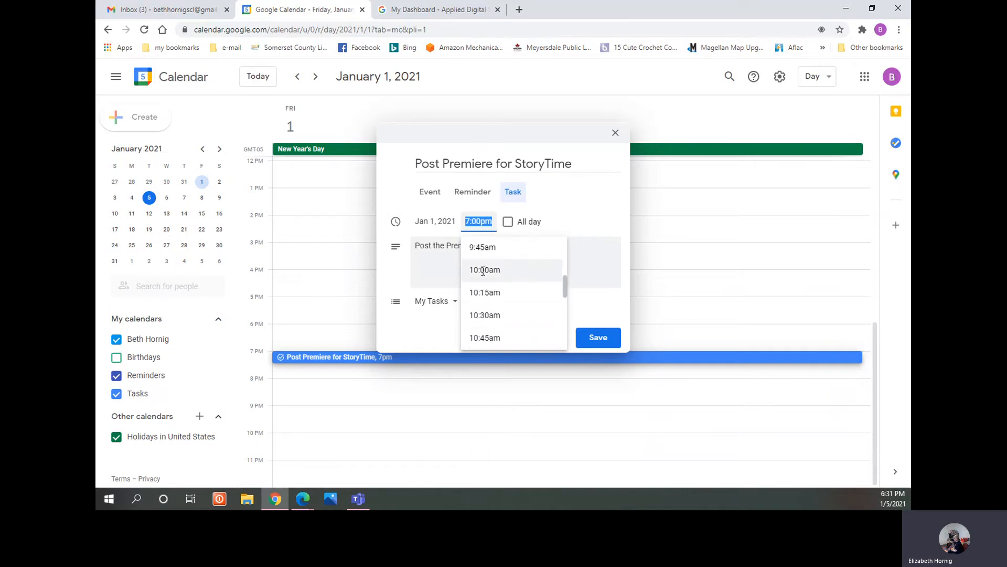
click(483, 270)
Move the task to Monday, January 4 at 10:00am and save it.
click(431, 207)
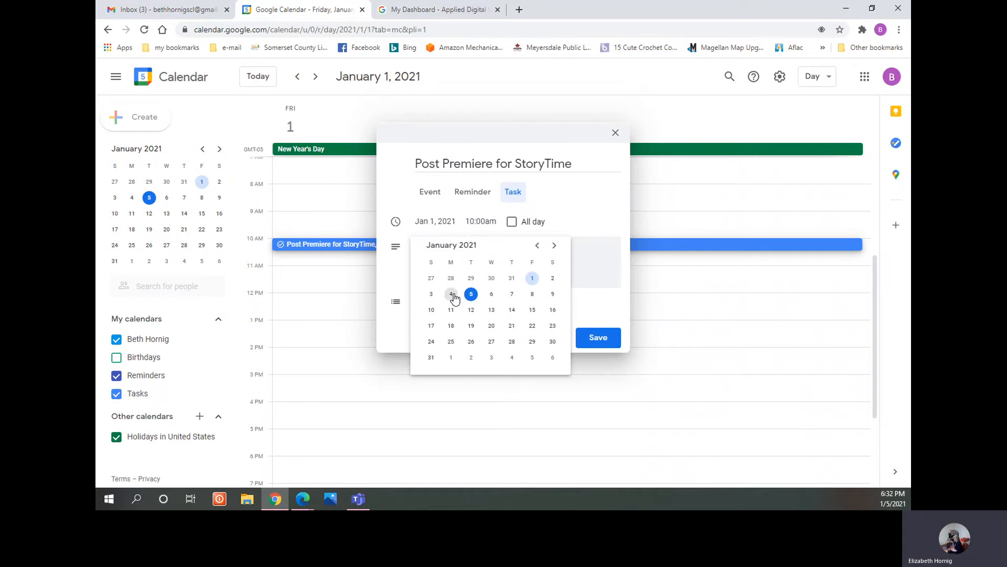
click(451, 294)
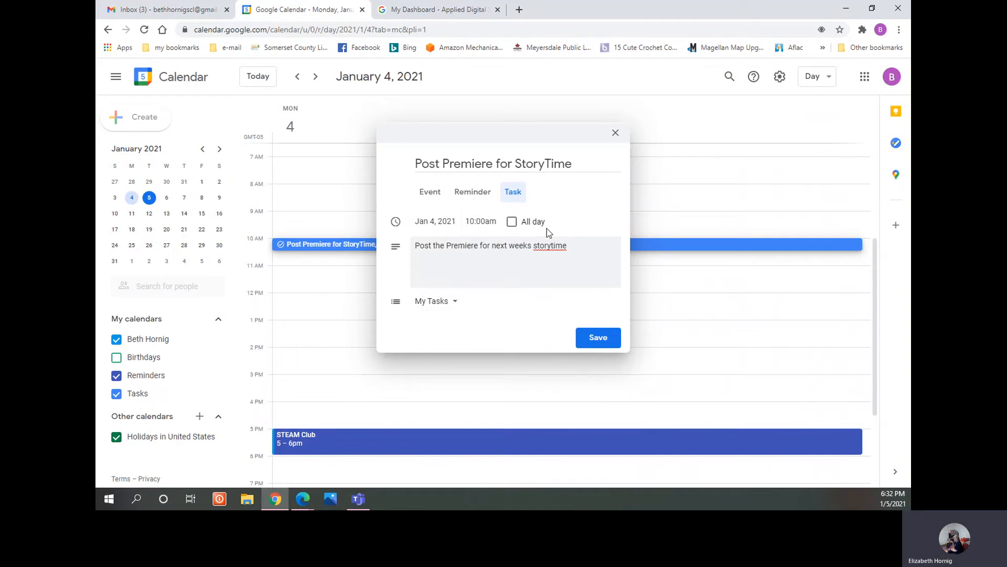
click(512, 222)
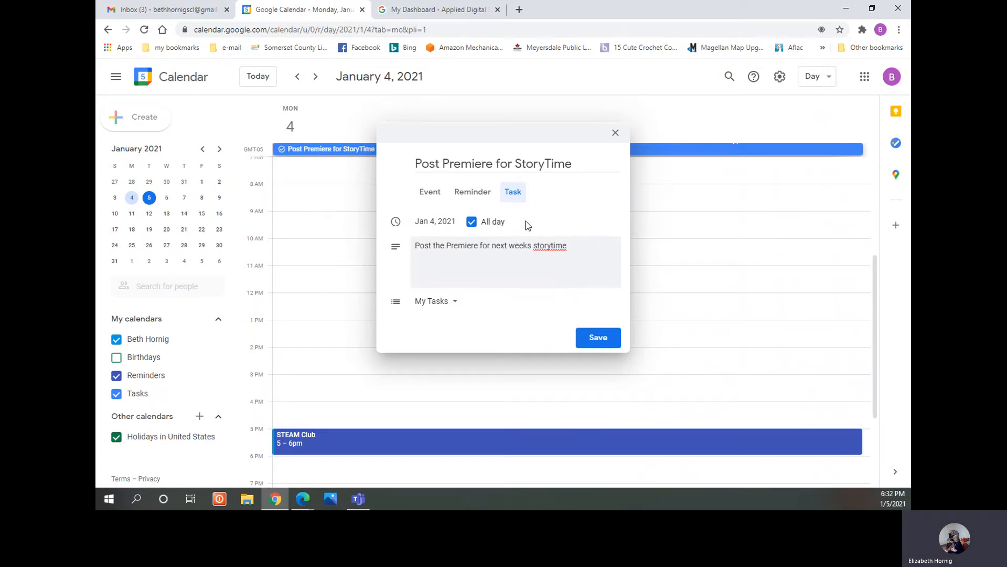
click(472, 222)
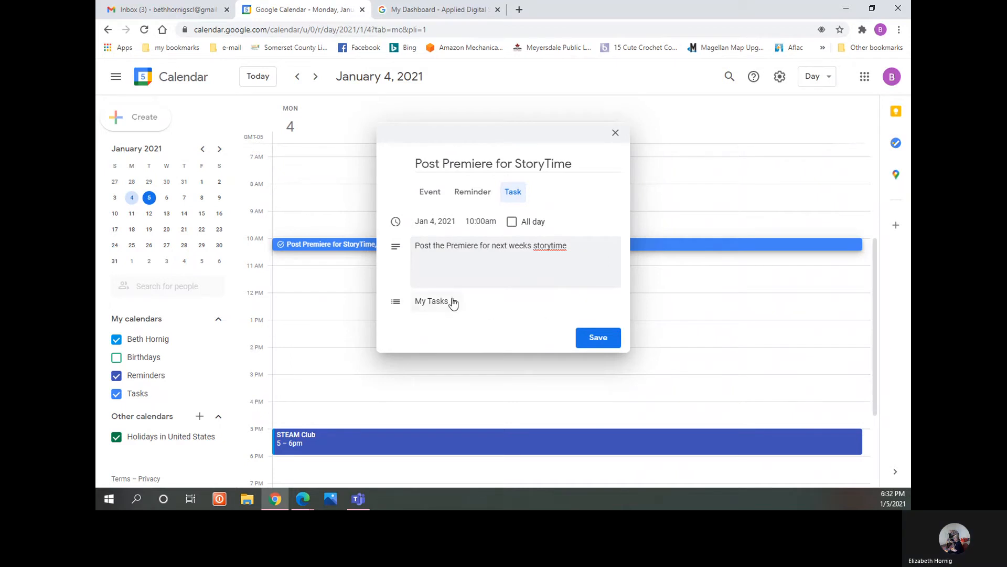
click(596, 343)
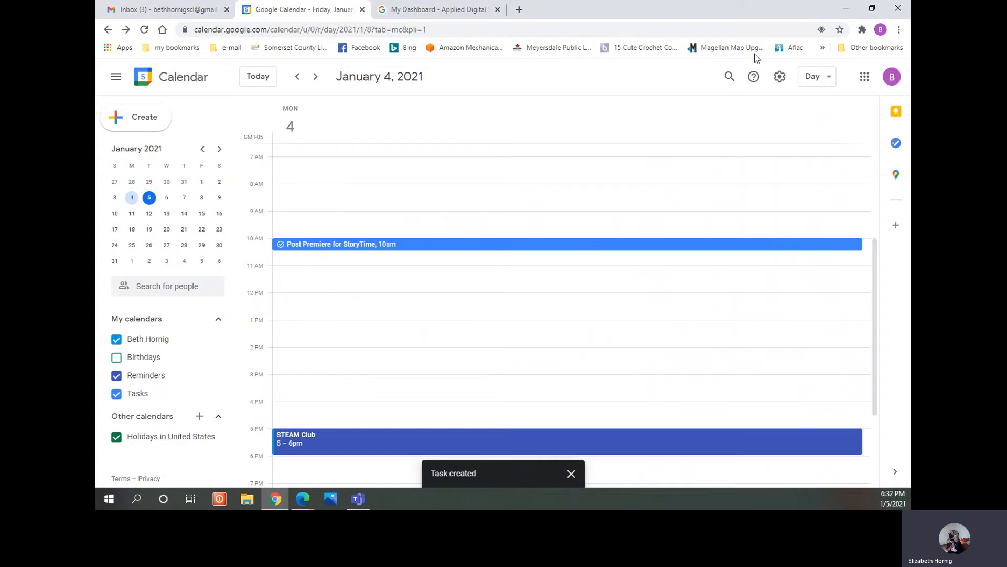
Switch to month view and mark the January 4 Post Premiere for StoryTime task complete.
click(824, 79)
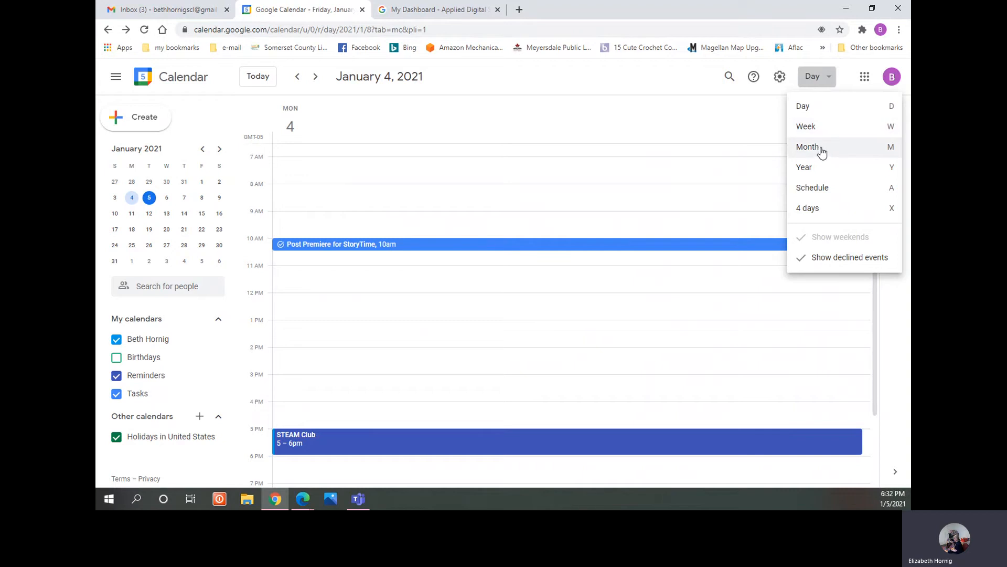
click(820, 152)
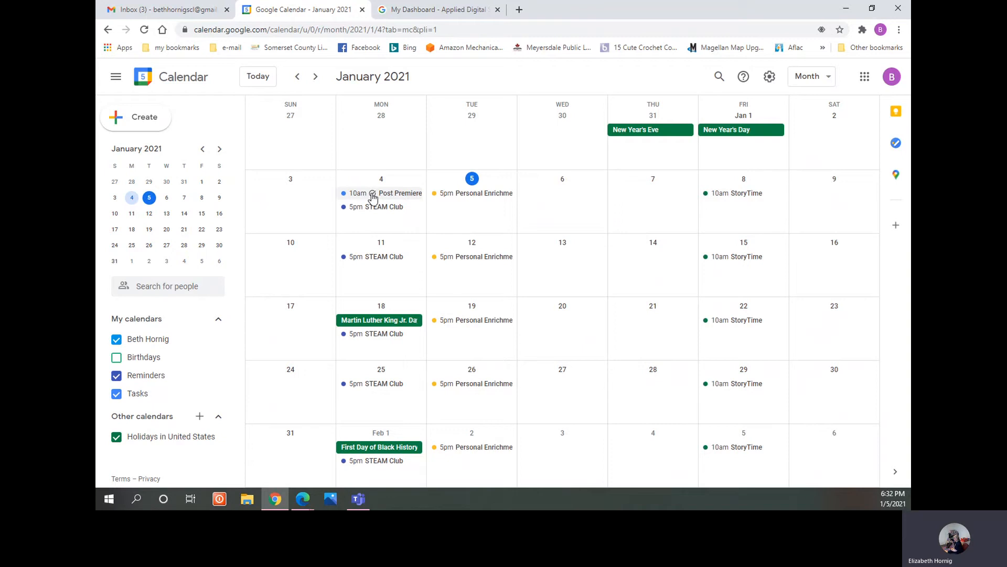
click(374, 194)
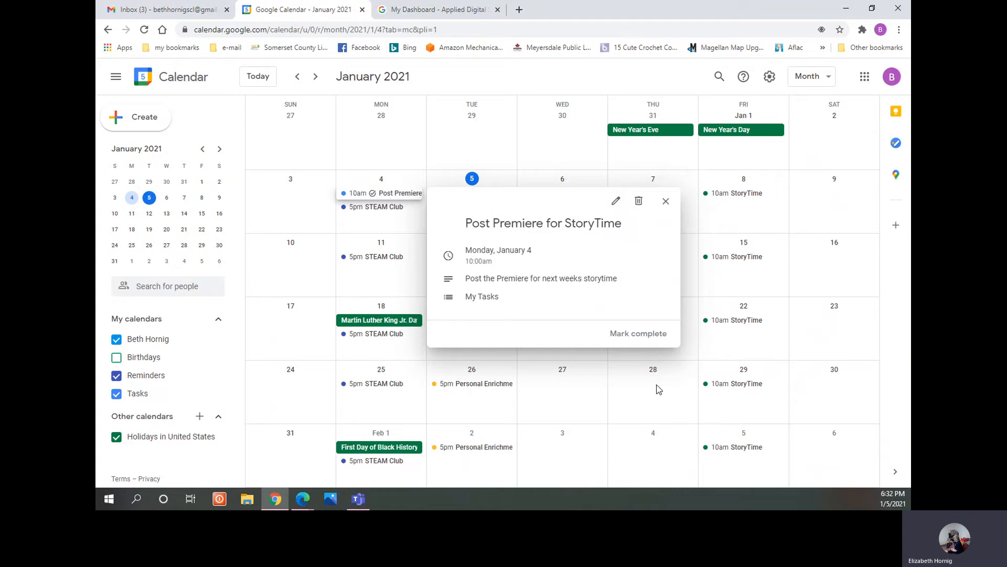
click(641, 339)
click(665, 201)
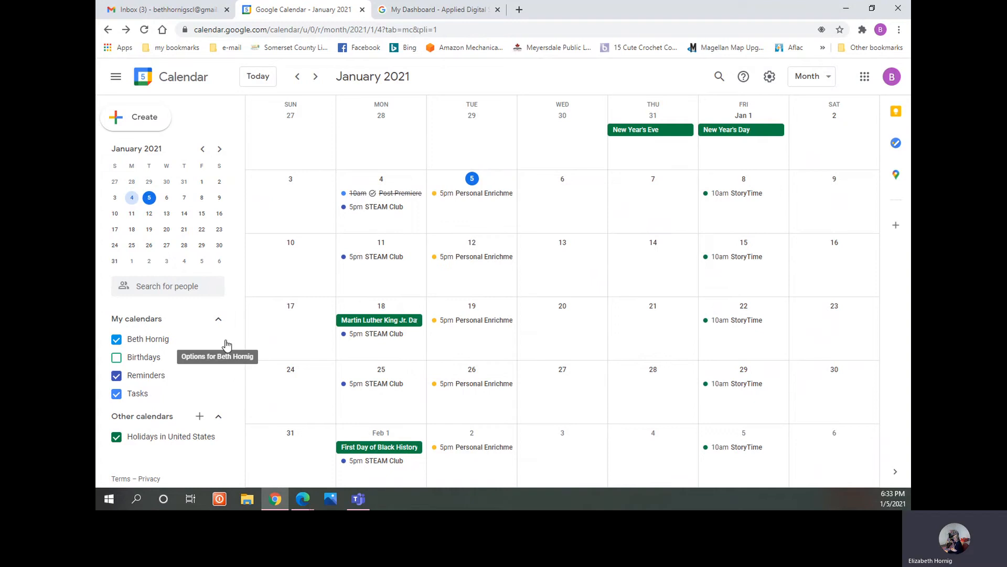
click(306, 503)
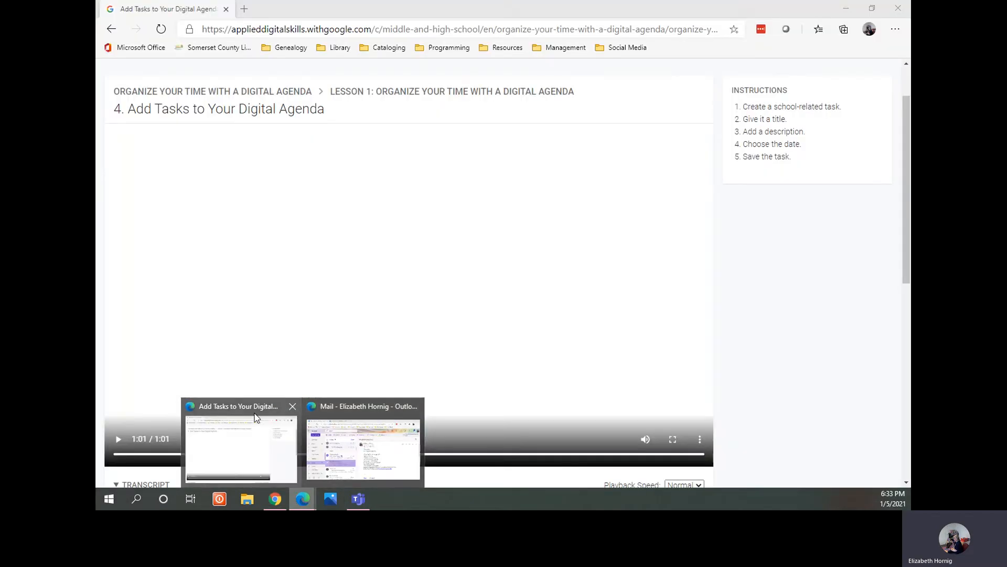
Return to the Add Tasks lesson page in Applied Digital Skills and scroll to its end.
click(256, 417)
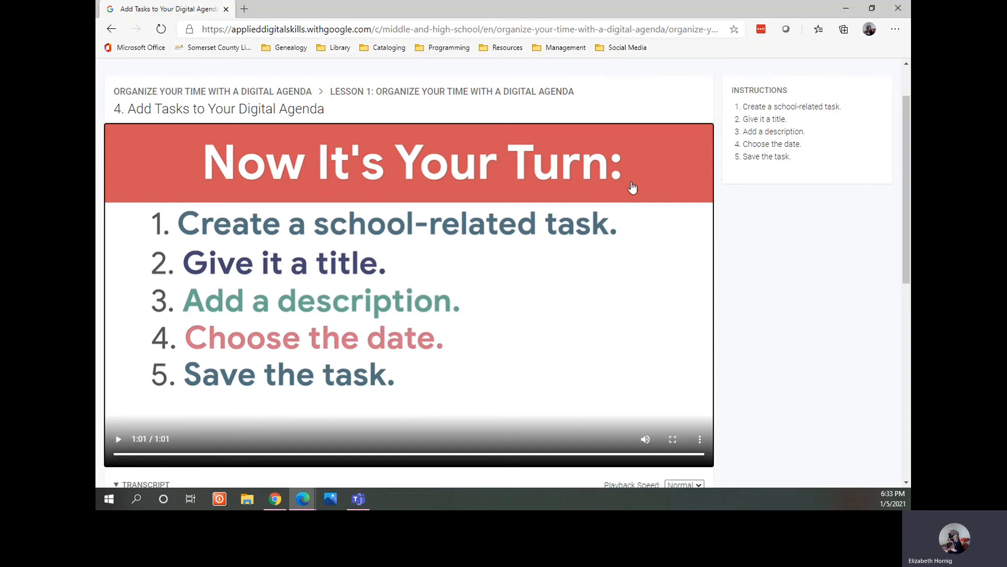
scroll(617, 273, down, 2)
scroll(617, 273, down, 2)
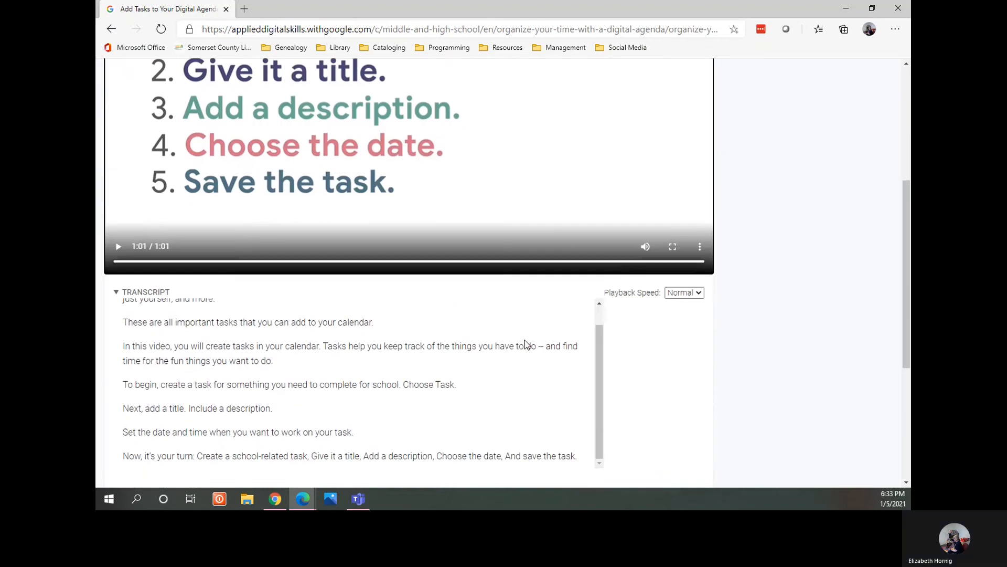
scroll(524, 344, down, 3)
Advance to lesson 5, 'Add a Reminder to Your Digital Agenda', and start its video.
click(516, 384)
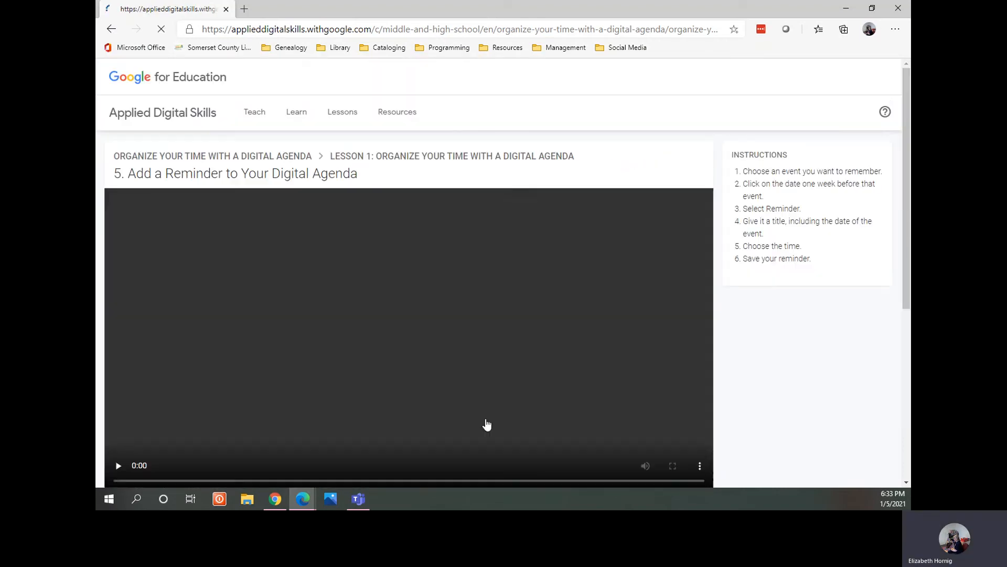
scroll(643, 279, down, 1)
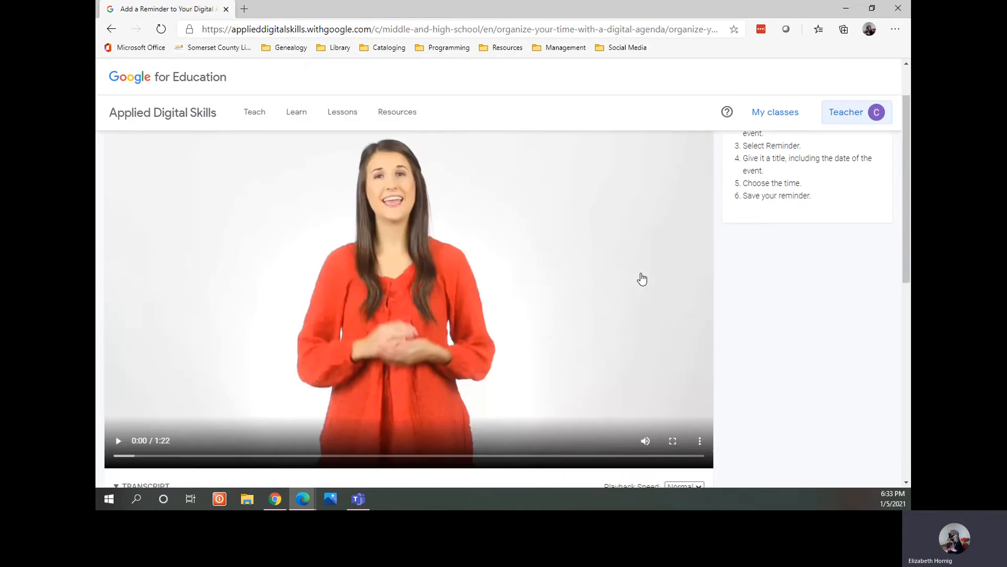
scroll(642, 279, up, 1)
scroll(642, 280, down, 1)
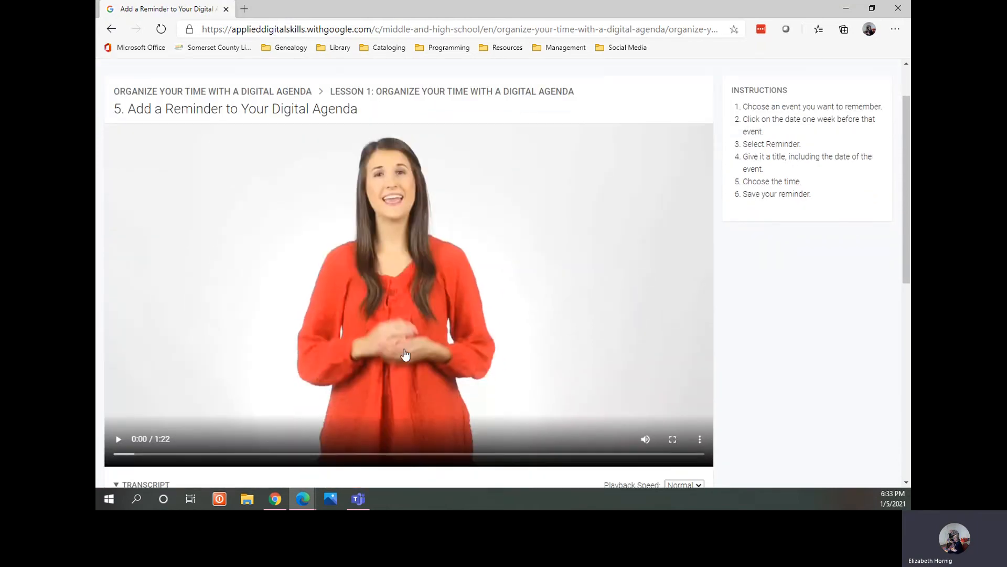
click(119, 441)
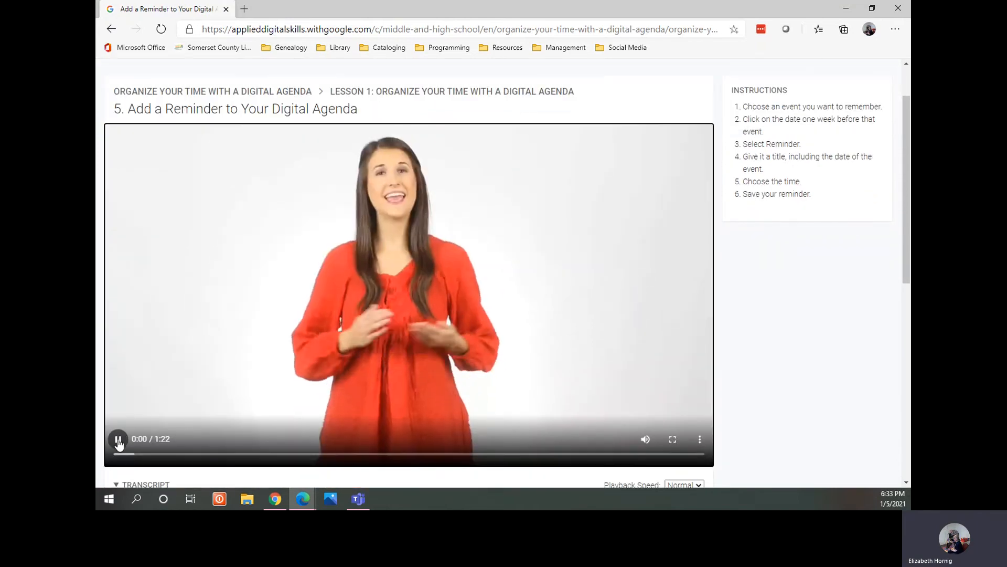
Play the reminder lesson video full screen.
click(673, 444)
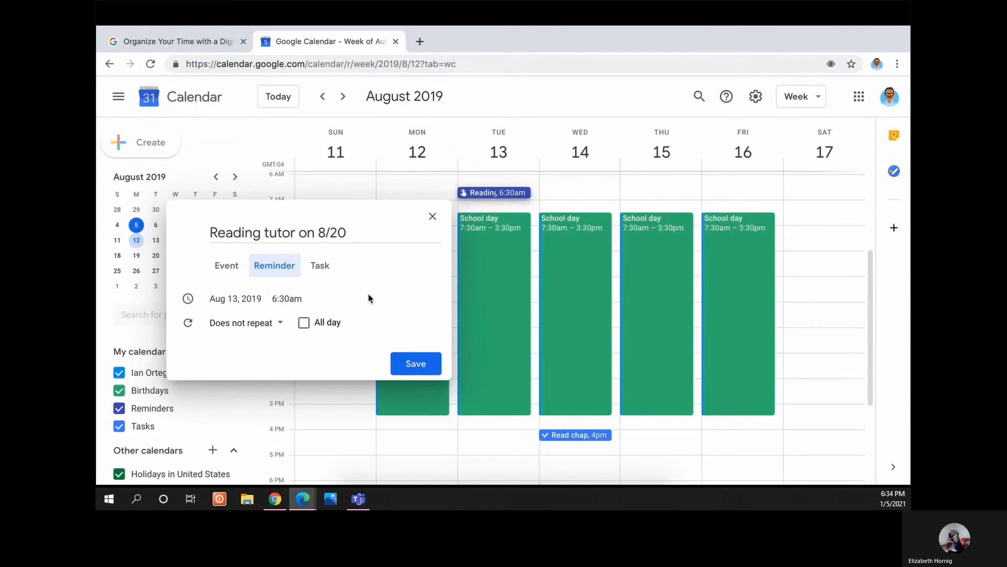
click(288, 299)
scroll(310, 369, down, 10)
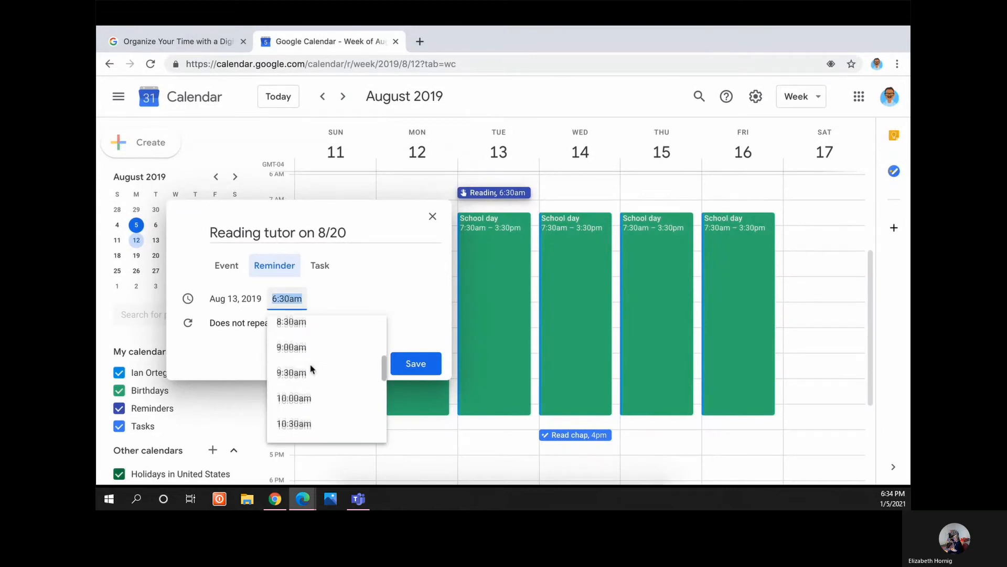
scroll(310, 369, down, 1)
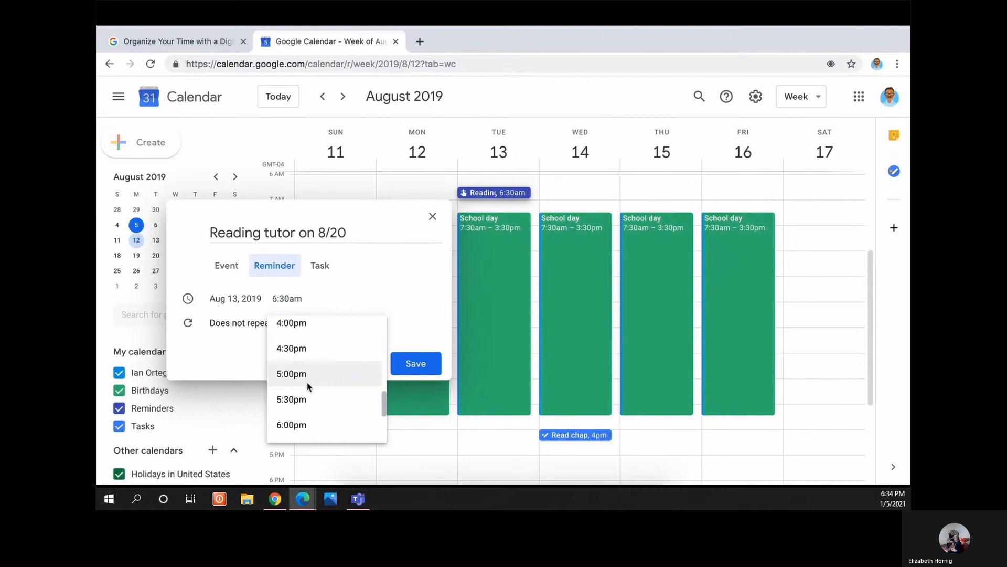
click(308, 384)
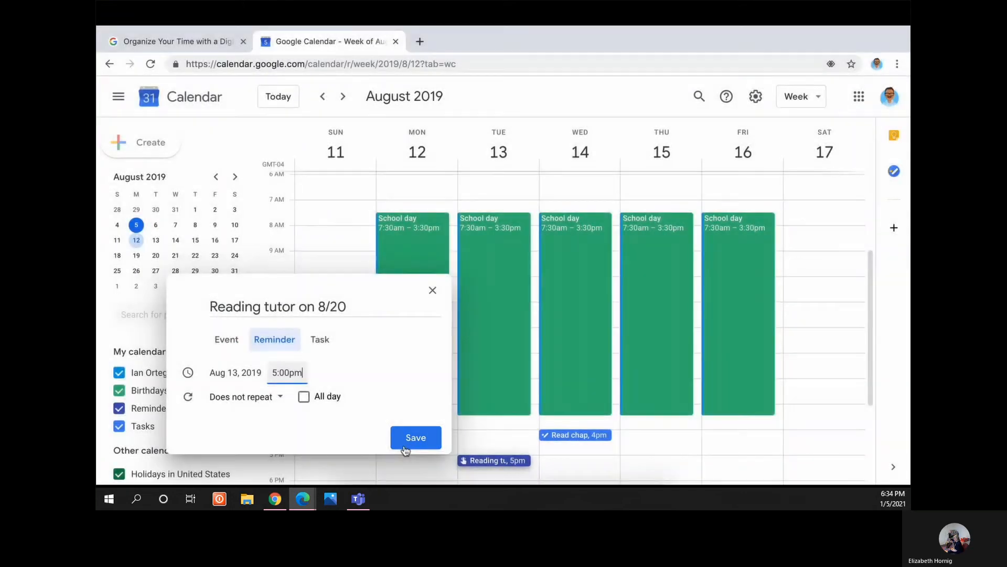
Finish the video, leave full screen, and return to the January 2021 Google Calendar month view.
click(405, 448)
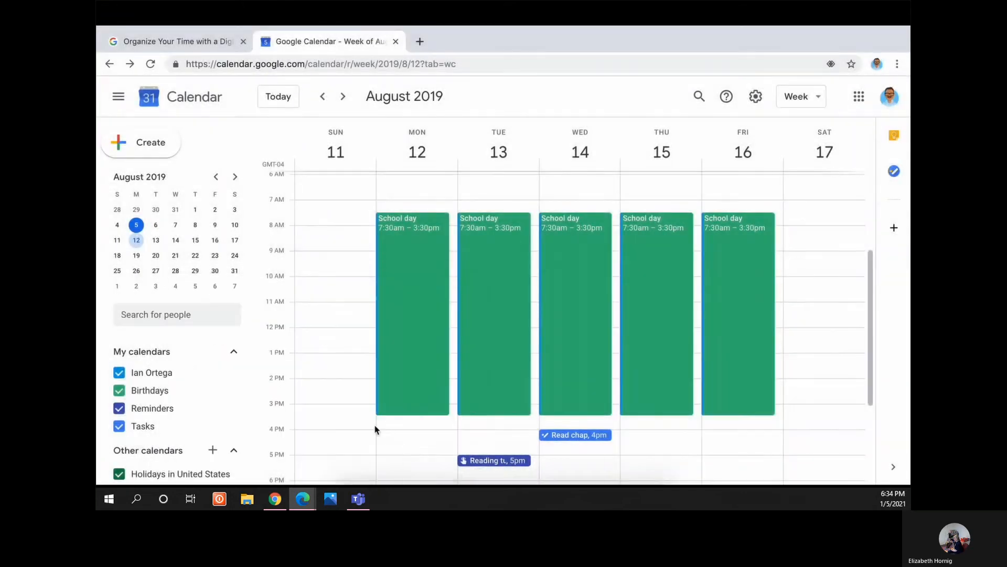
scroll(376, 427, down, 3)
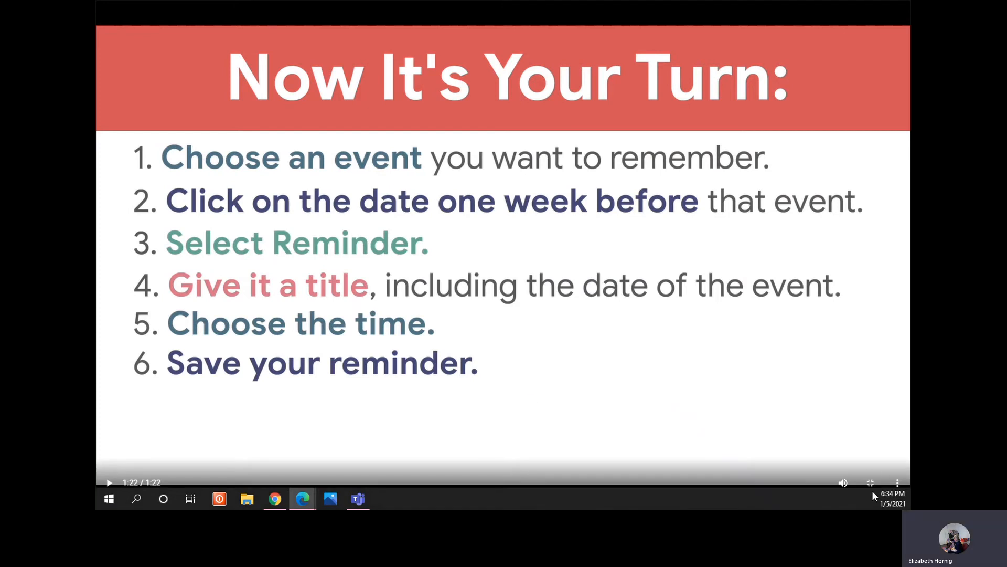
click(870, 482)
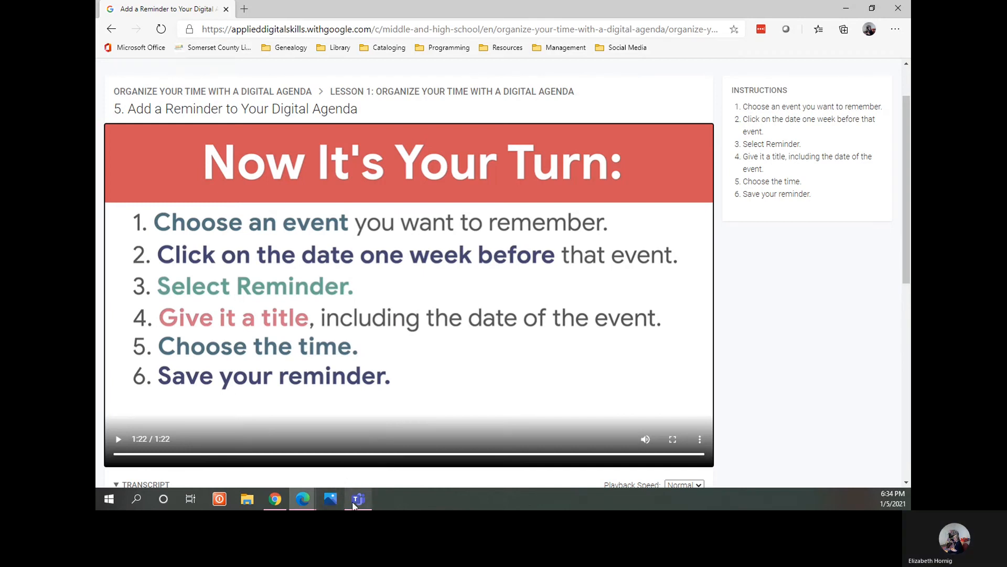
click(276, 500)
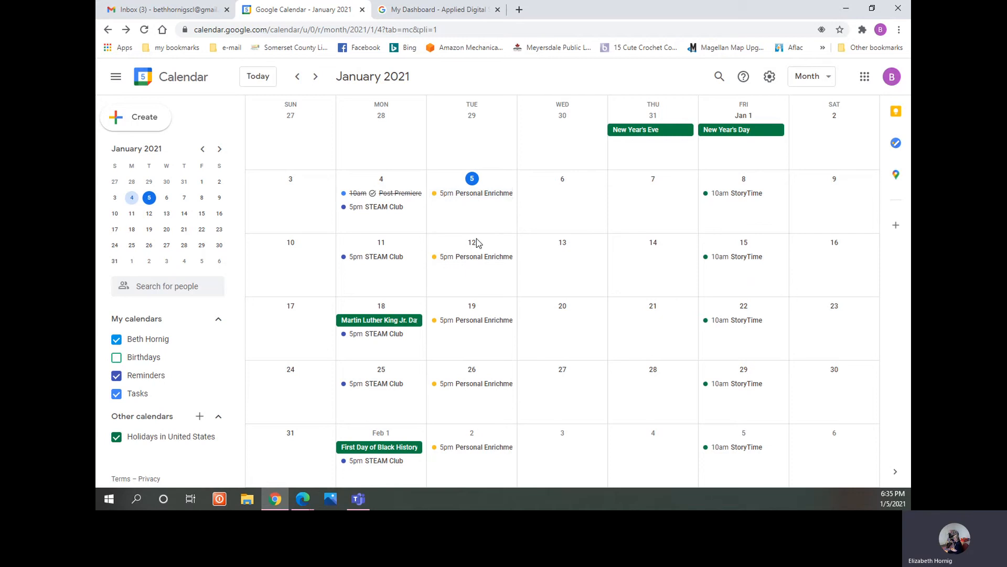
Add a 7pm reminder 'Plan Program for the 12th' on Tuesday, January 5, 2021.
click(481, 198)
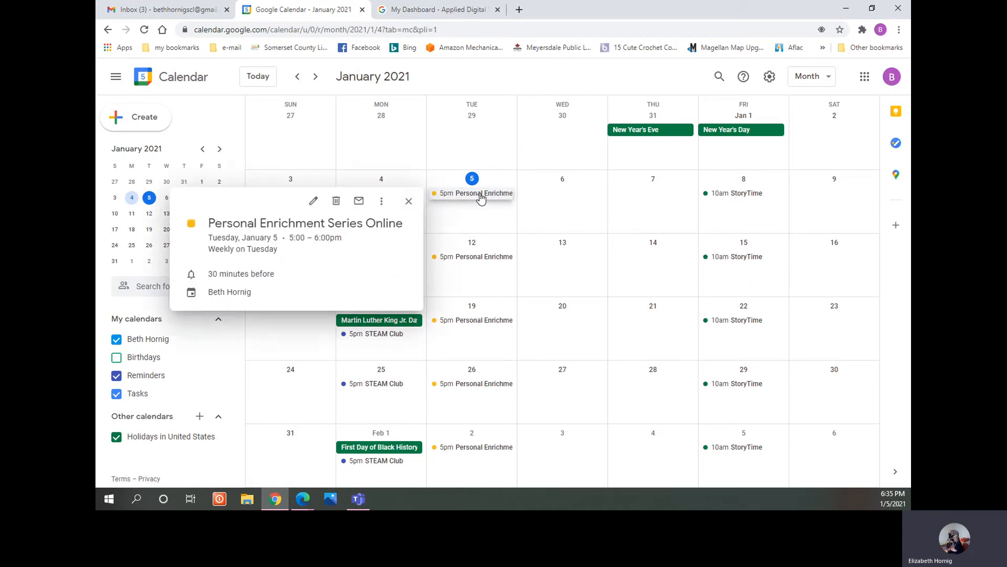
click(132, 120)
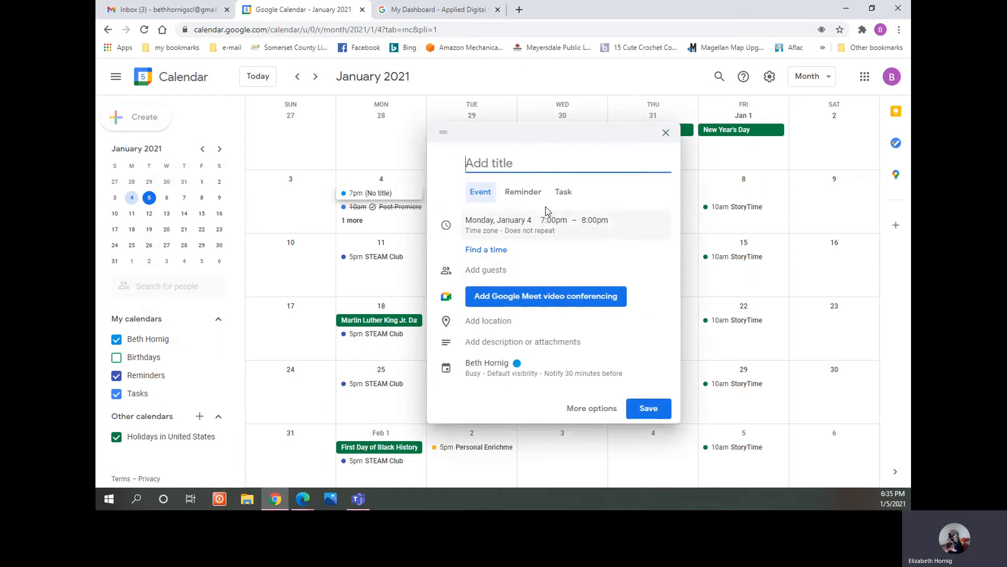
click(525, 192)
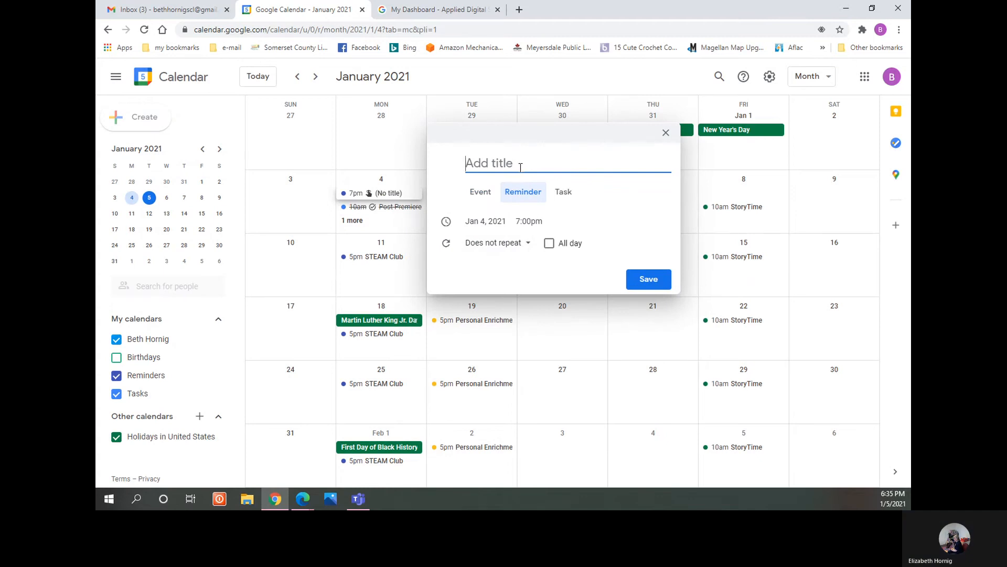
click(485, 221)
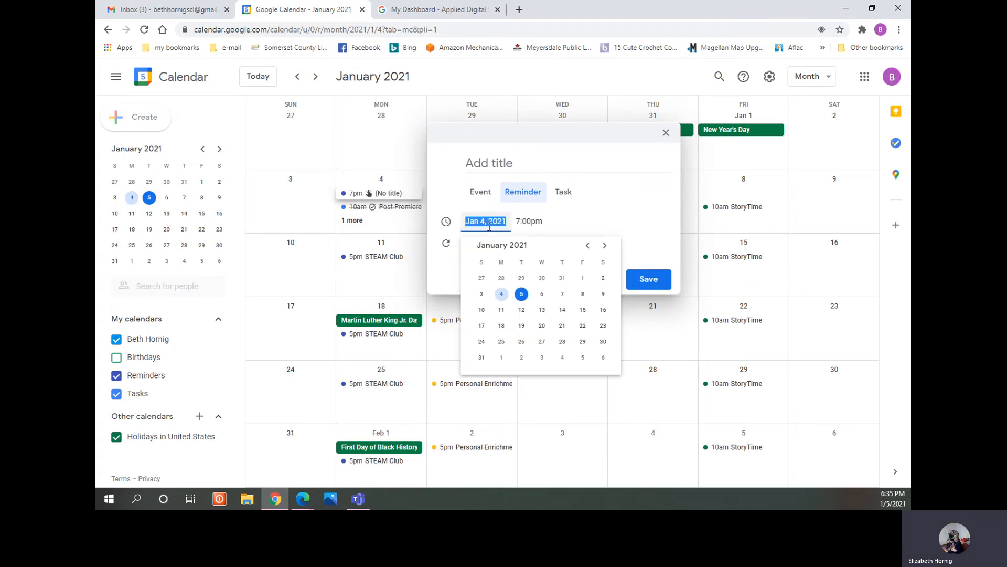
click(521, 294)
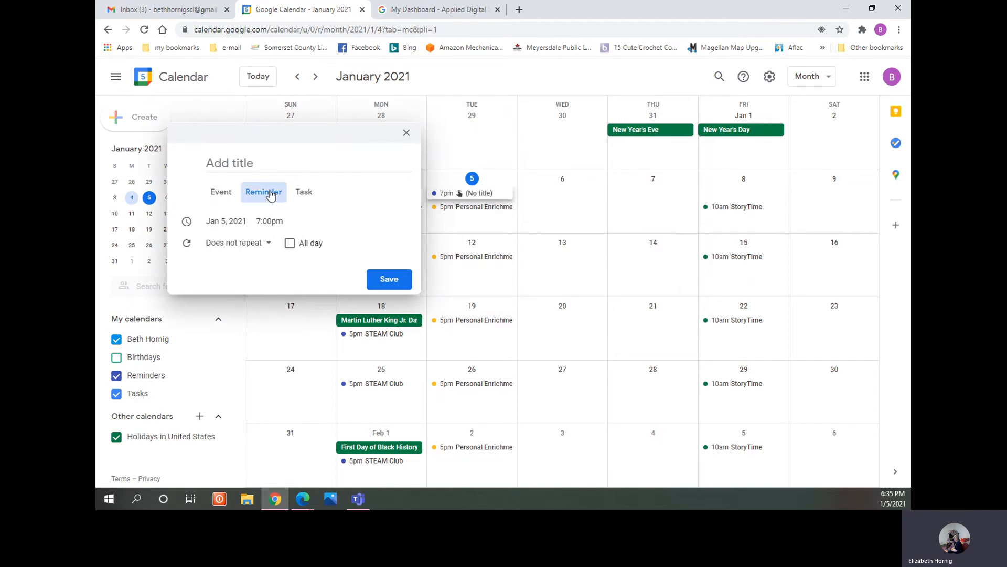
click(245, 161)
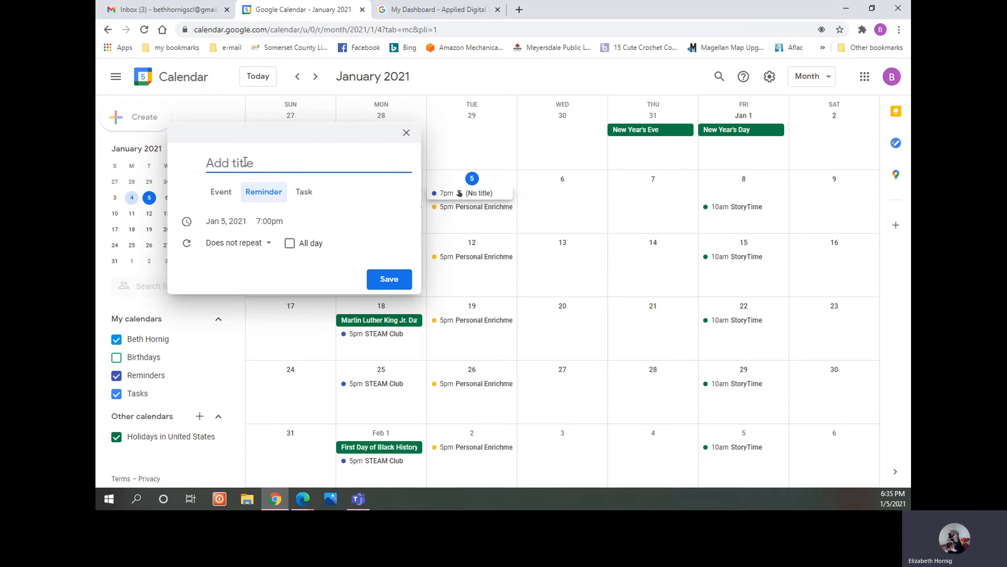
text(Plan Program f)
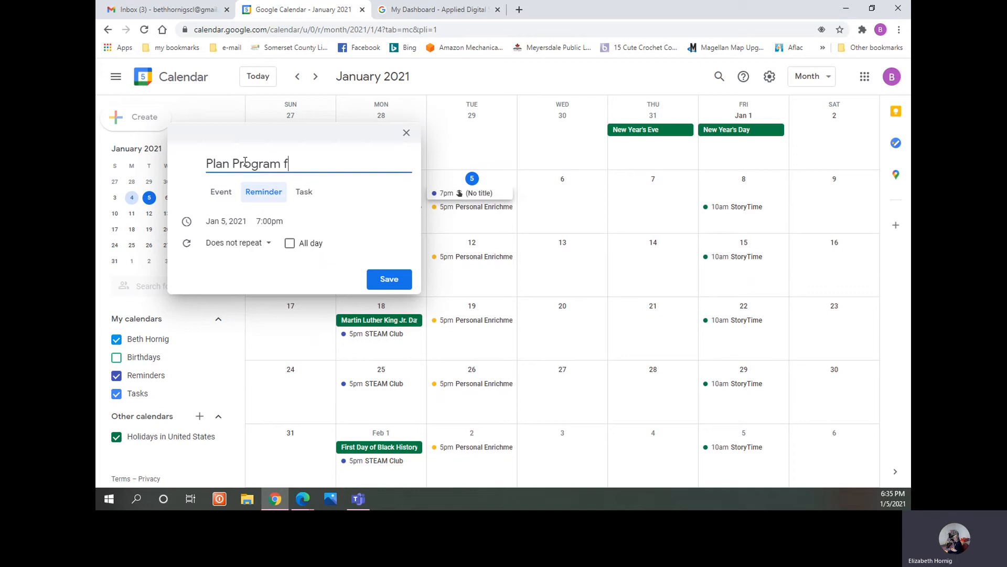
text(or the 12th)
click(390, 280)
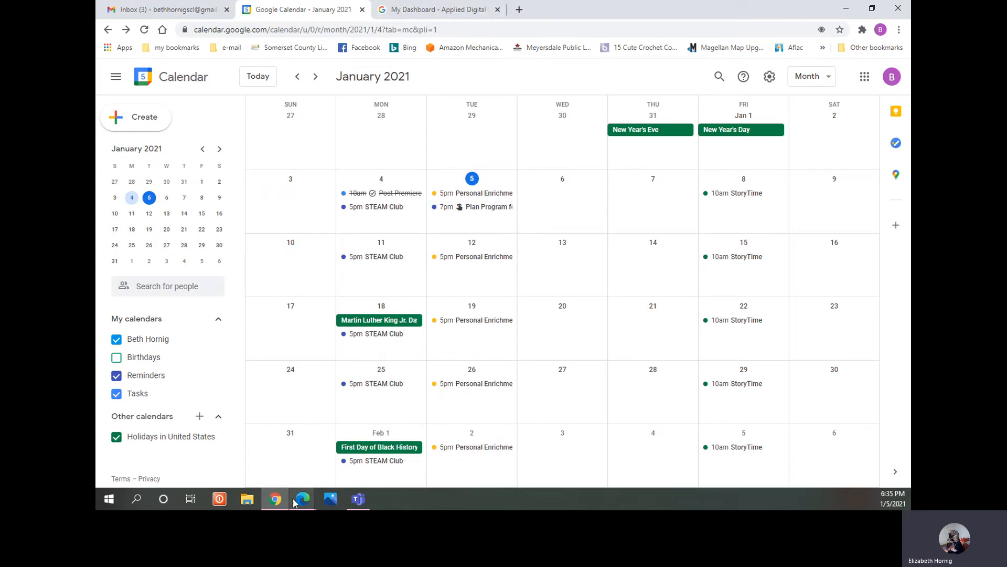
Move on to lesson 6, 'Organize Your Time with a Digital Agenda Wrap-Up'.
click(847, 8)
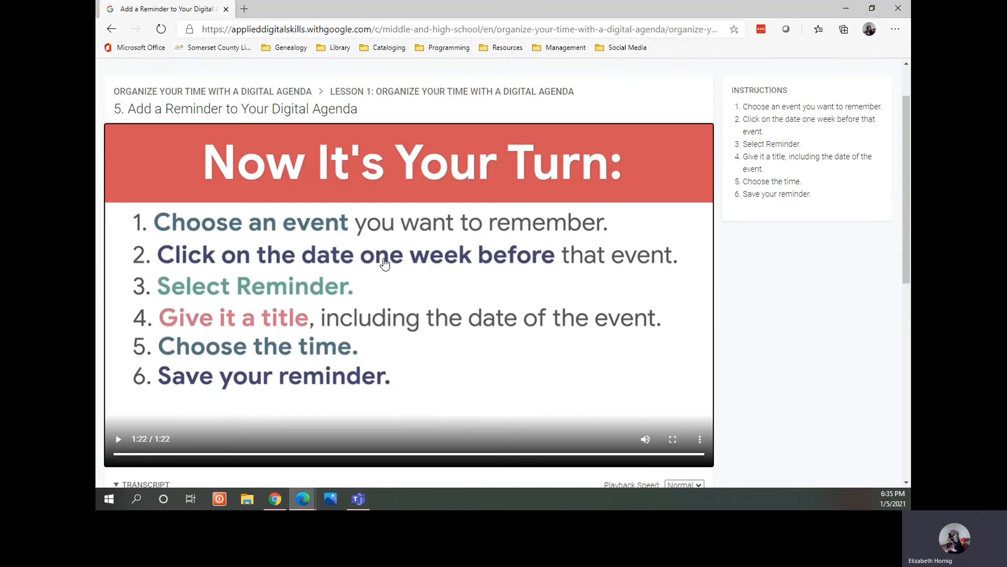
scroll(461, 355, down, 4)
scroll(462, 355, down, 3)
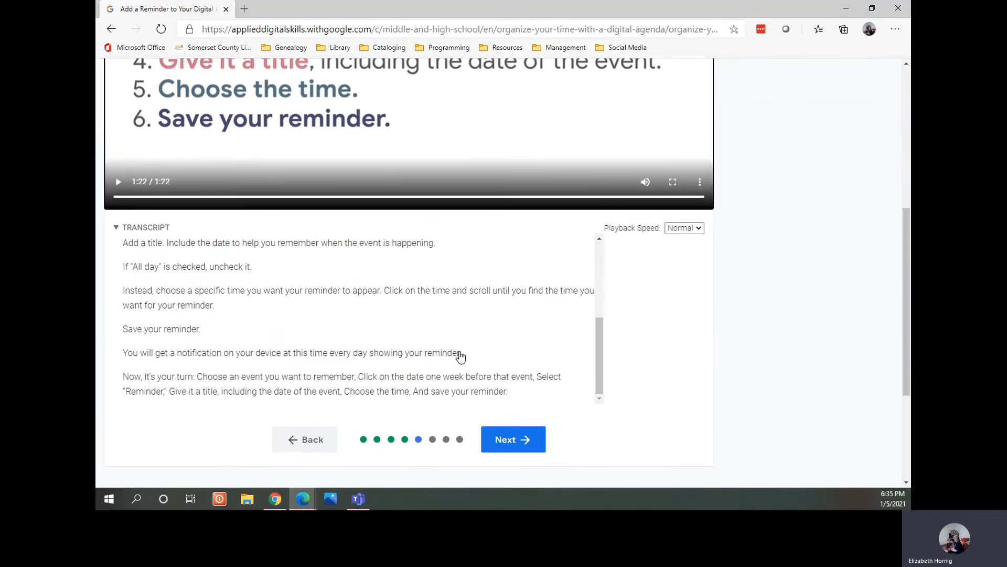
click(508, 374)
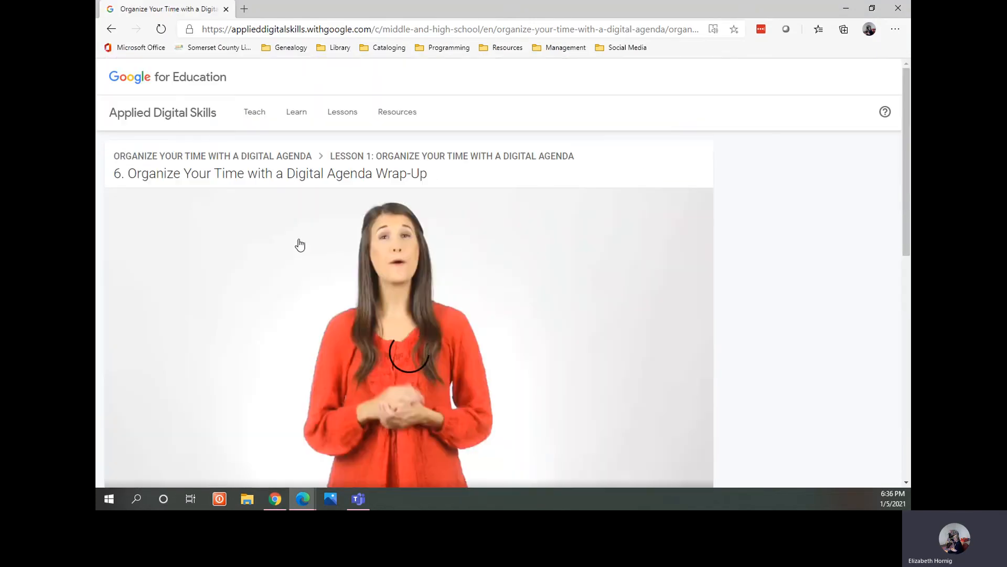
Play the wrap-up video full screen.
scroll(598, 266, down, 1)
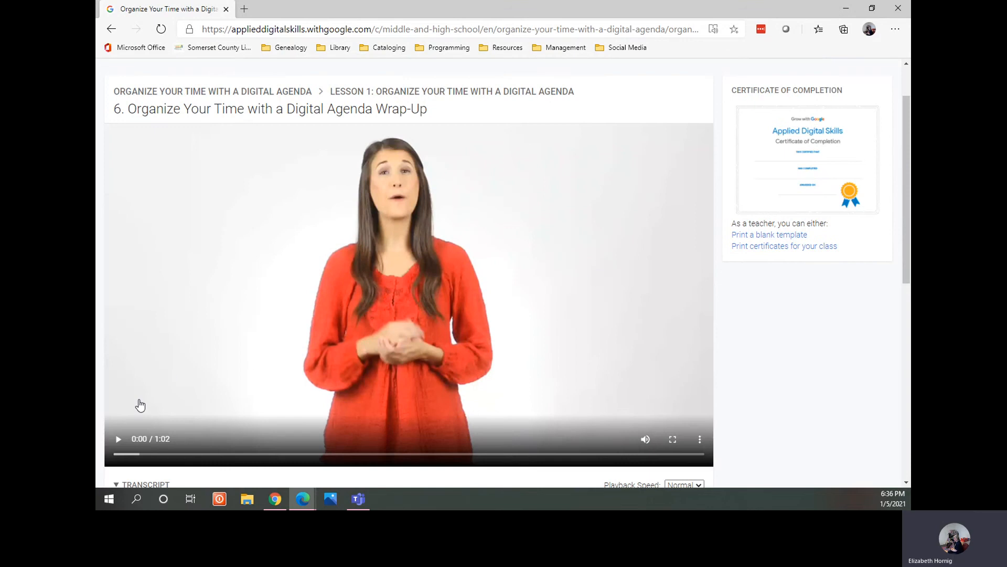
click(118, 438)
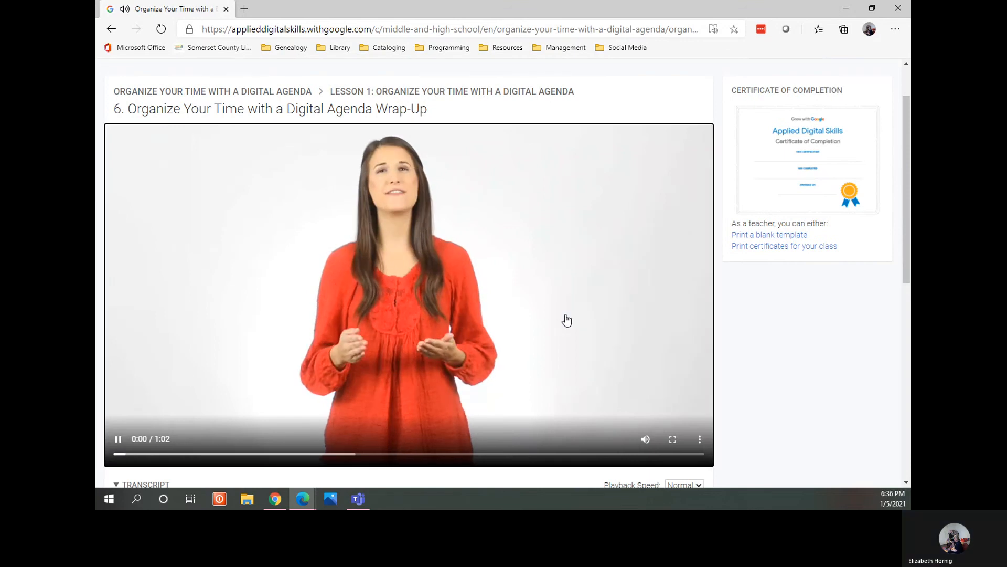
click(671, 444)
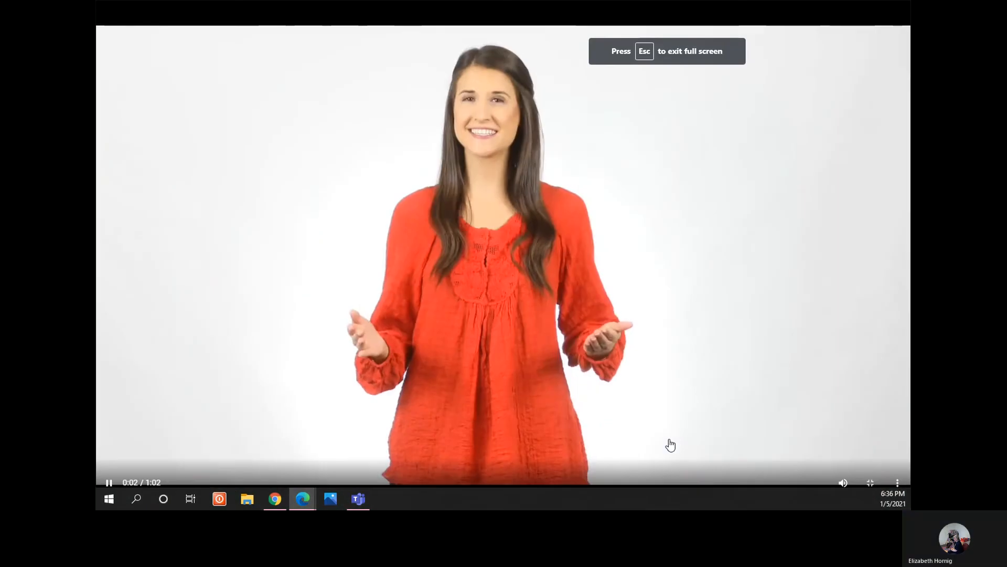
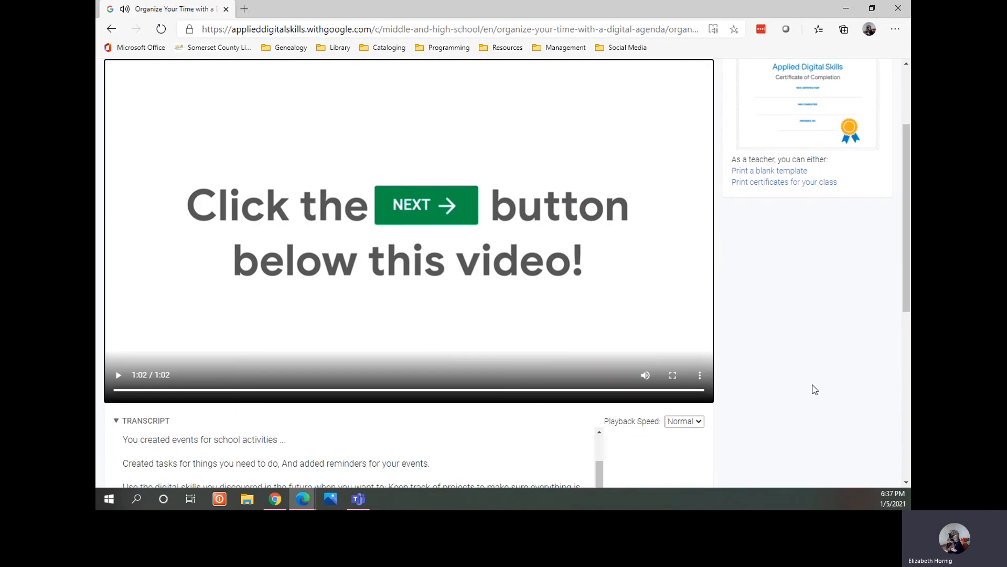
scroll(815, 389, down, 5)
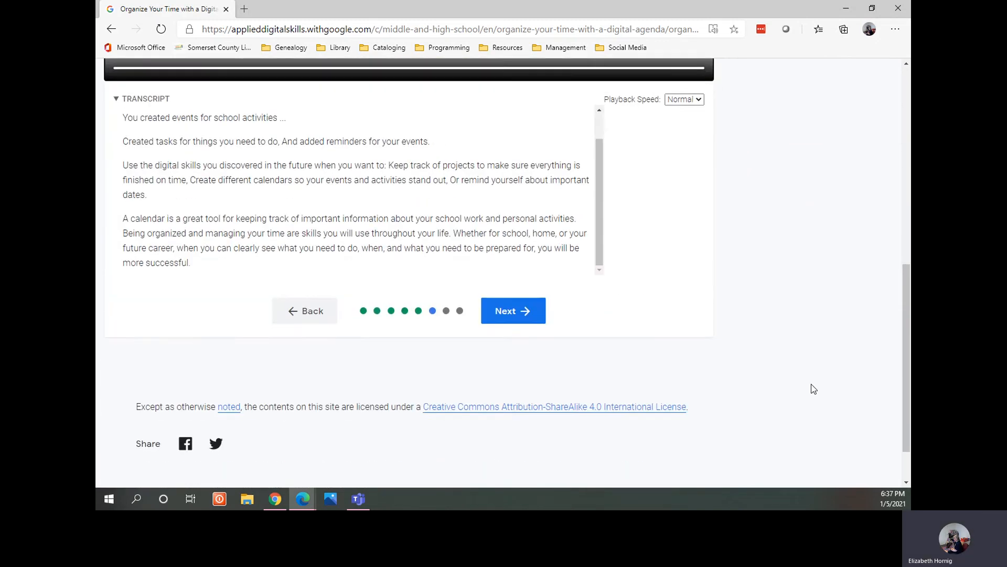
Scroll past the wrap-up transcript and advance to step 7, Reflection.
click(511, 258)
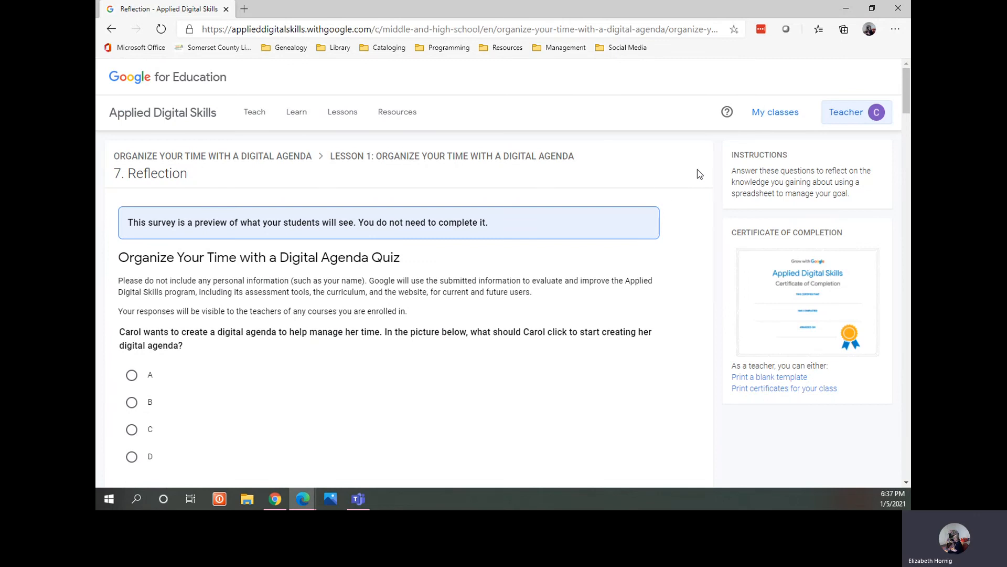
Answer D, the Calendar app, for the first Reflection question about starting a digital agenda.
scroll(697, 169, down, 1)
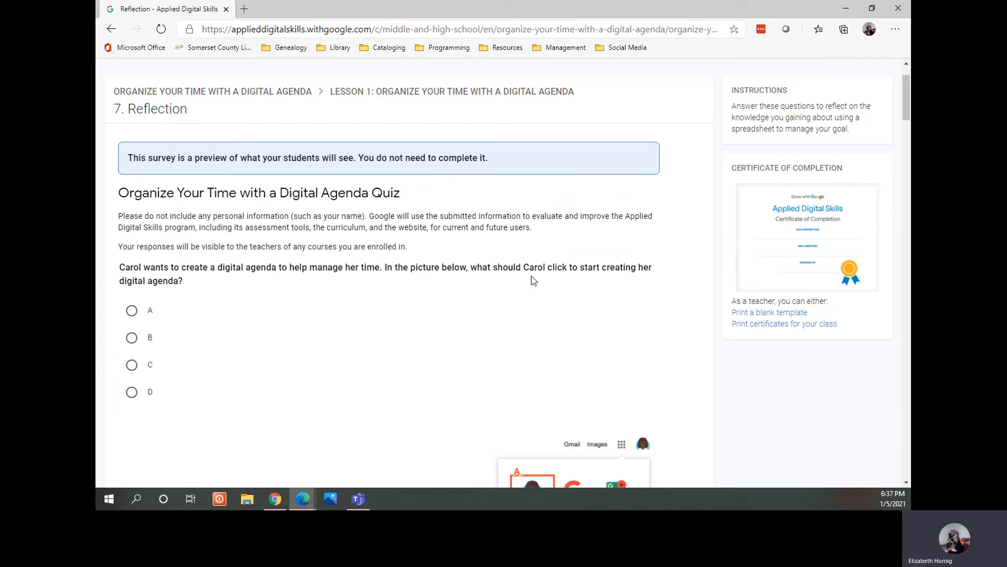
scroll(602, 291, down, 3)
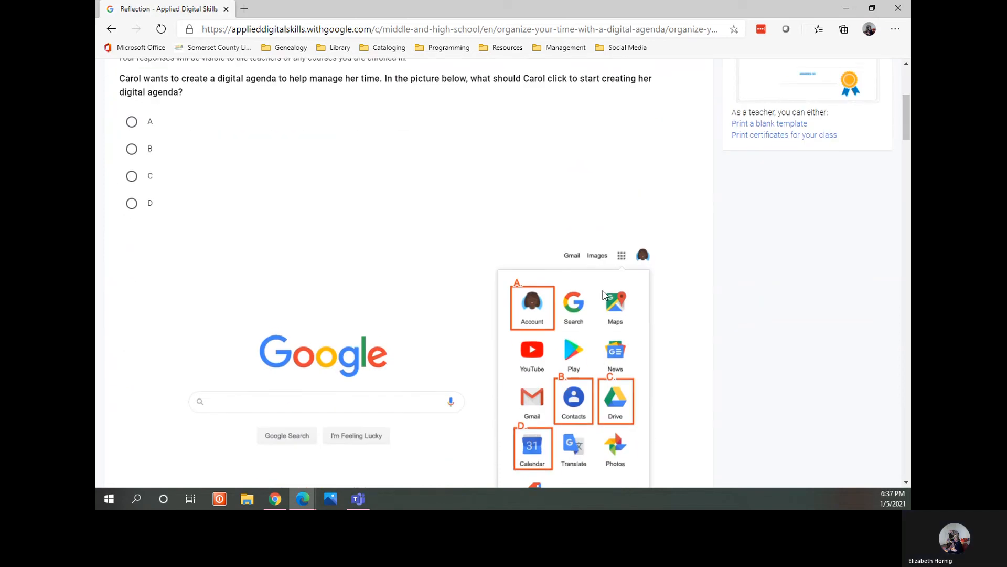
scroll(603, 294, up, 4)
scroll(603, 294, down, 7)
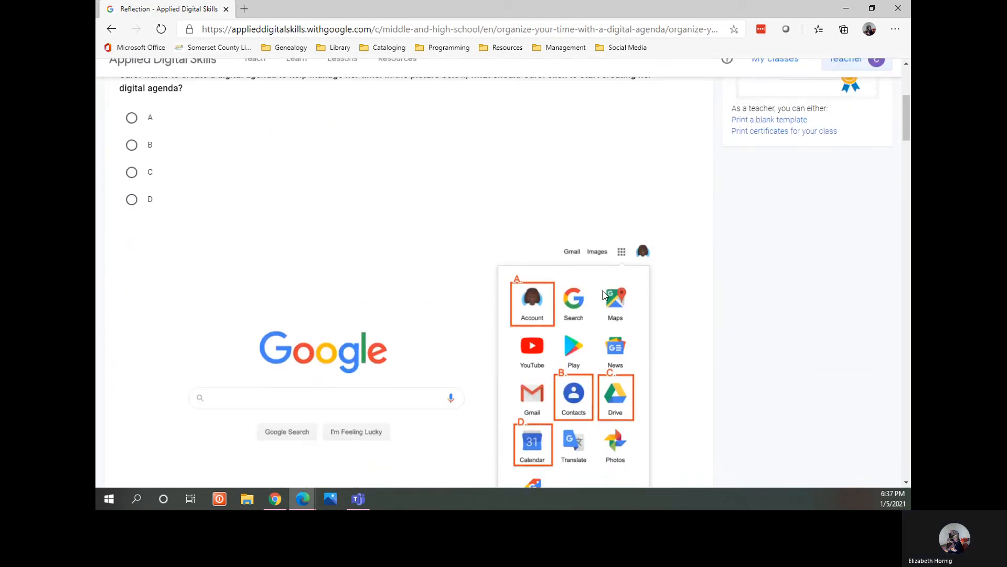
scroll(603, 291, up, 1)
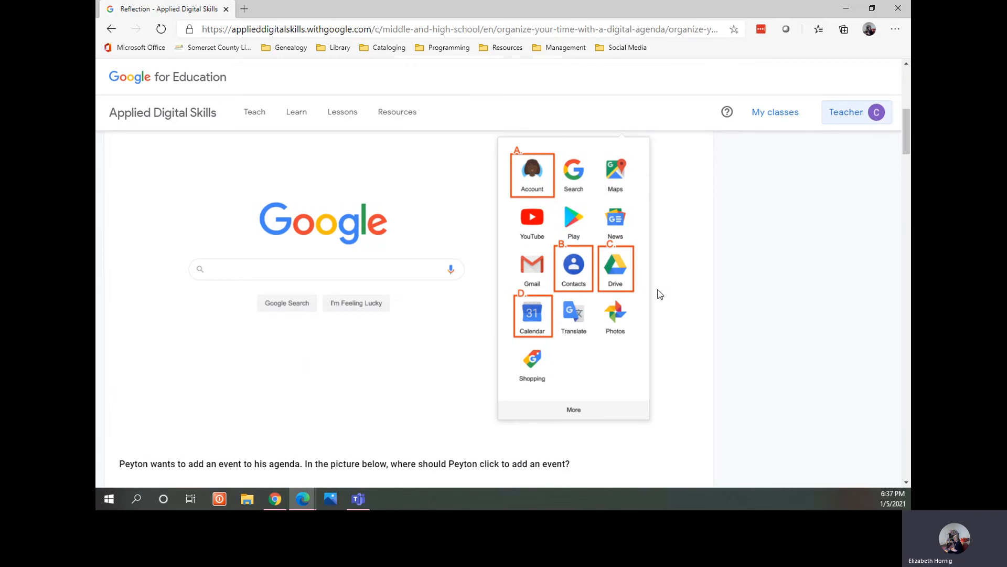
scroll(666, 284, up, 4)
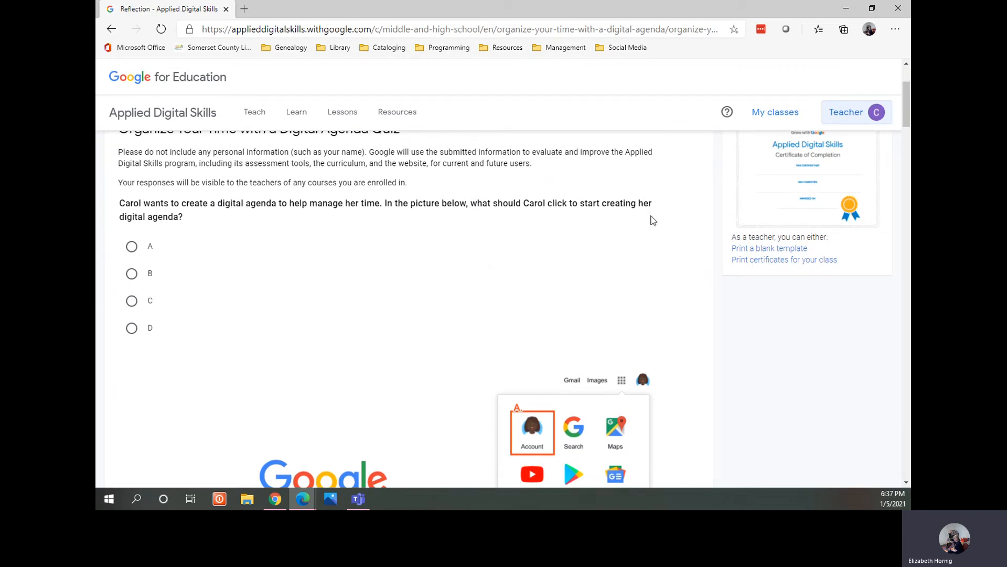
scroll(650, 230, down, 3)
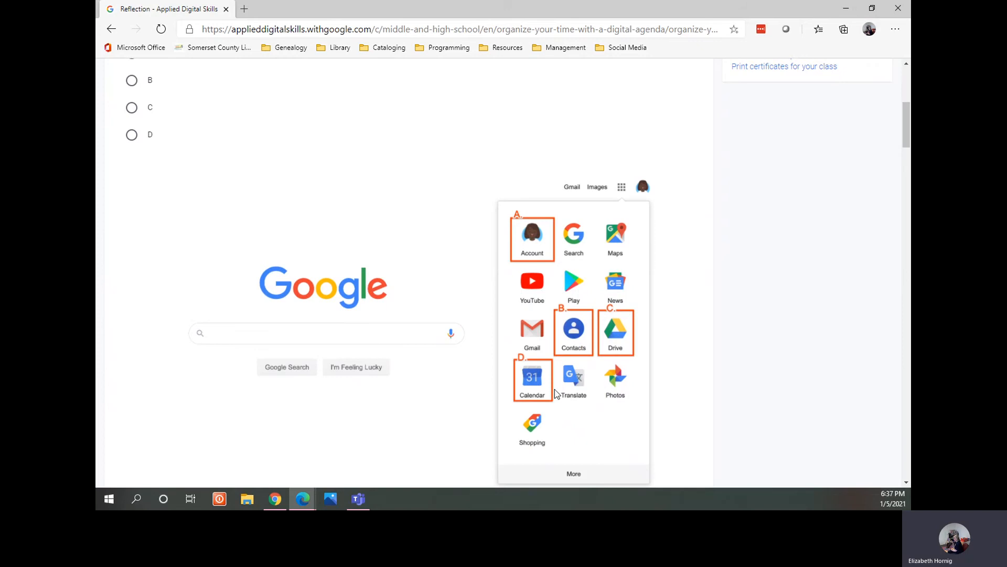
scroll(733, 310, up, 2)
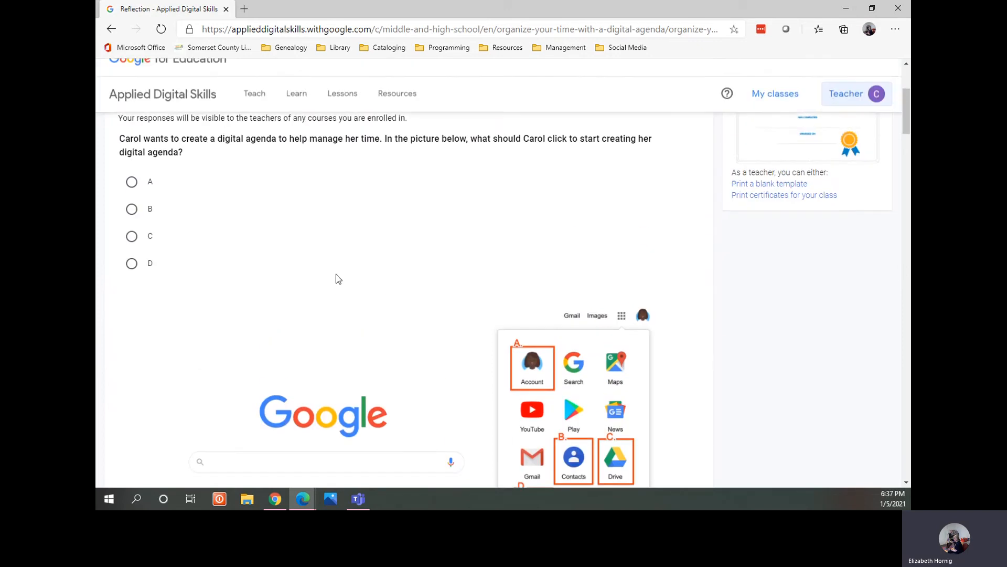
click(131, 263)
Try to move past the Reflection quiz, then return to the top of the quiz.
scroll(265, 263, down, 6)
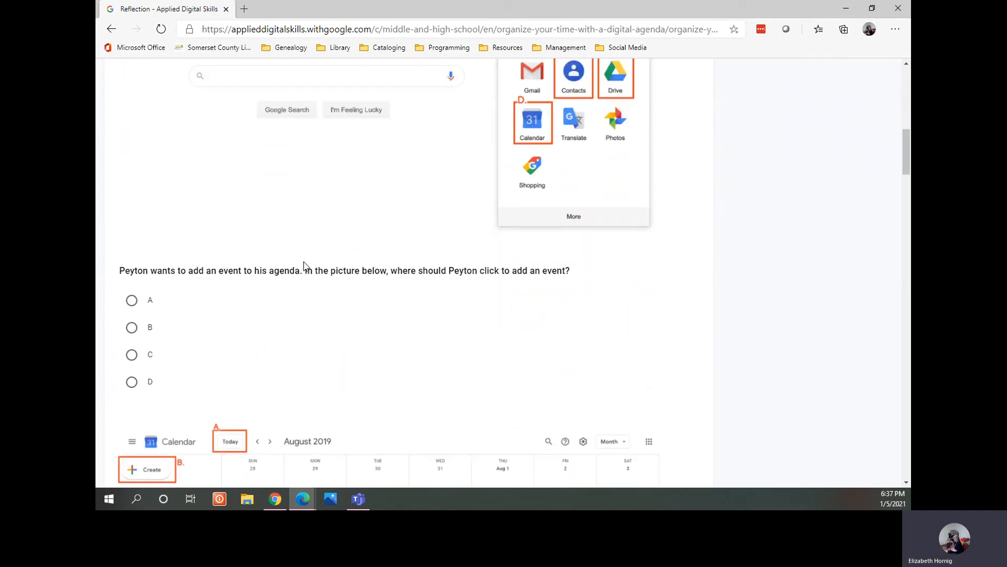
scroll(377, 252, down, 3)
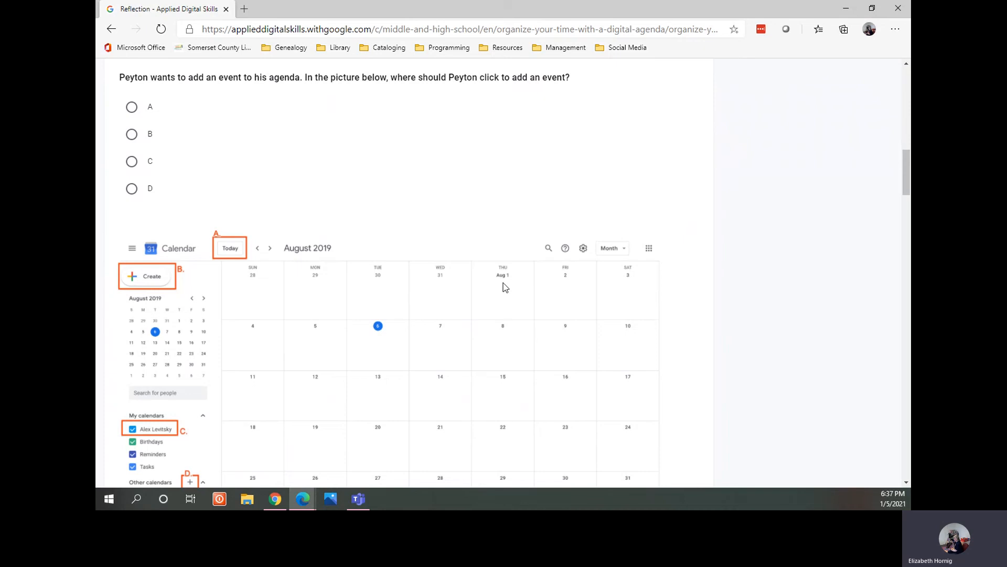
scroll(676, 172, down, 10)
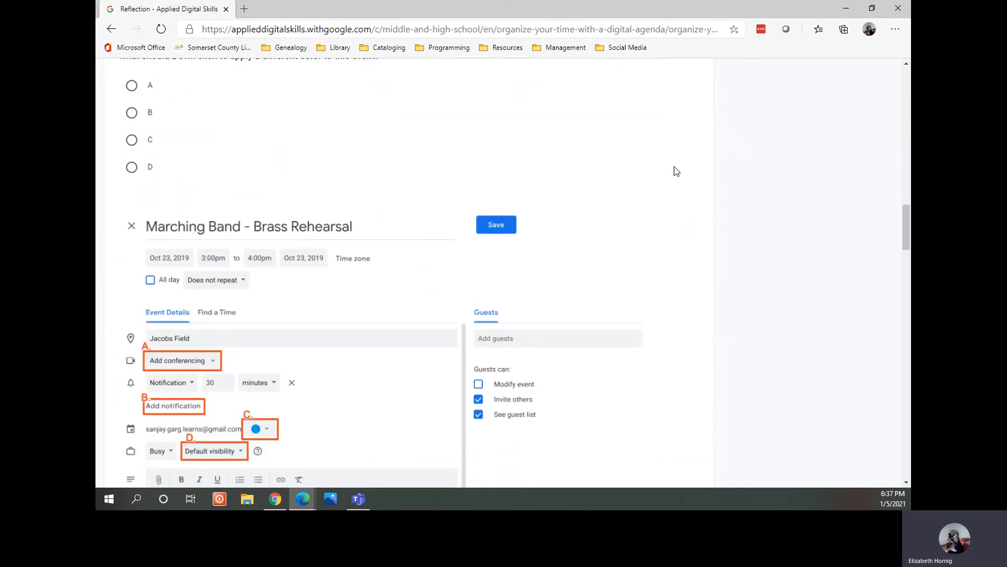
scroll(676, 168, down, 11)
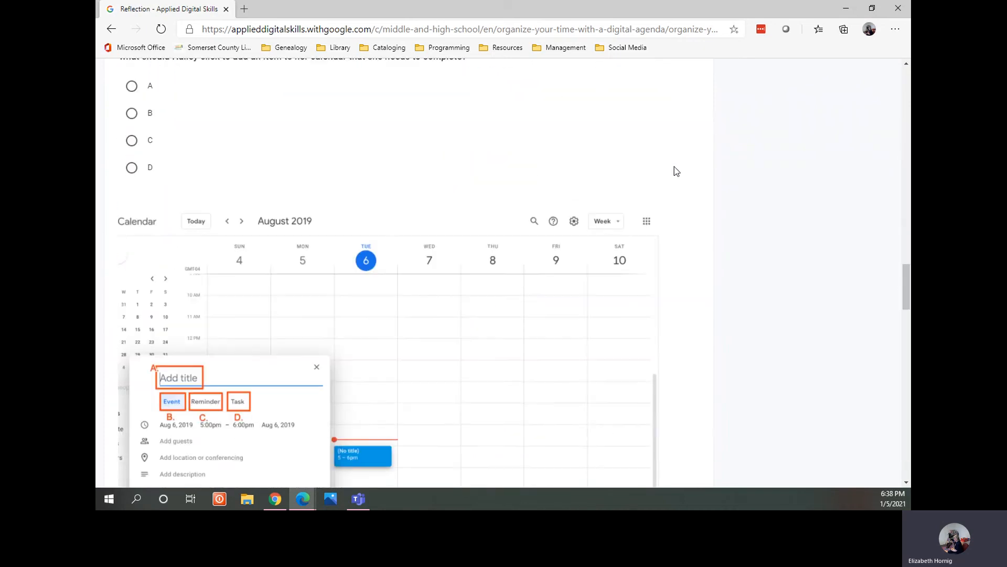
scroll(675, 171, down, 13)
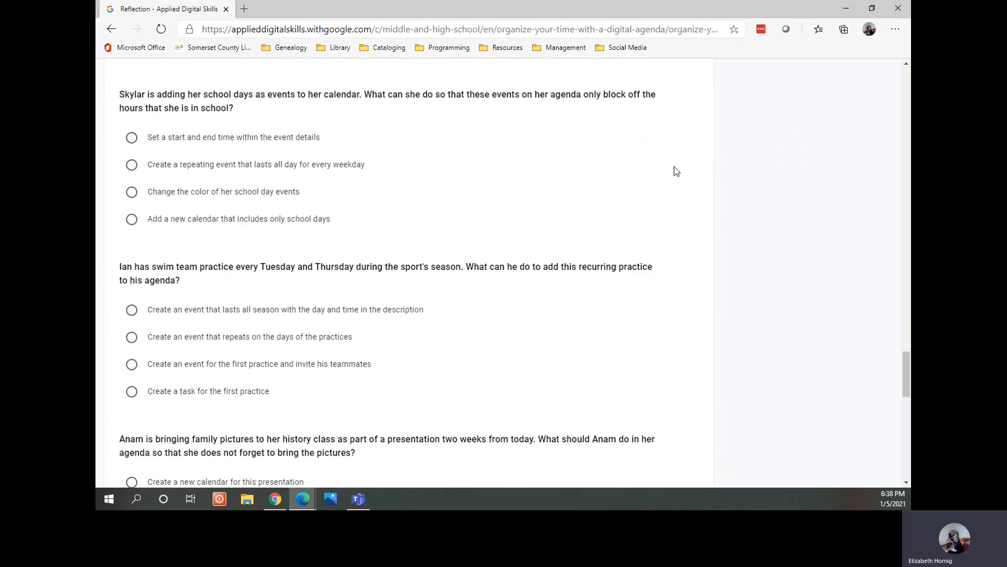
scroll(676, 171, down, 6)
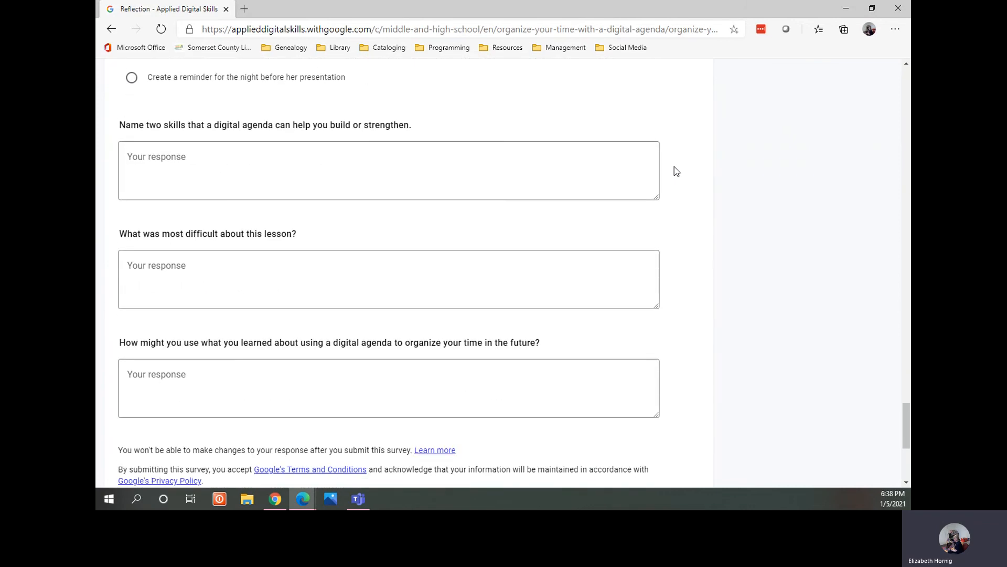
scroll(675, 172, down, 1)
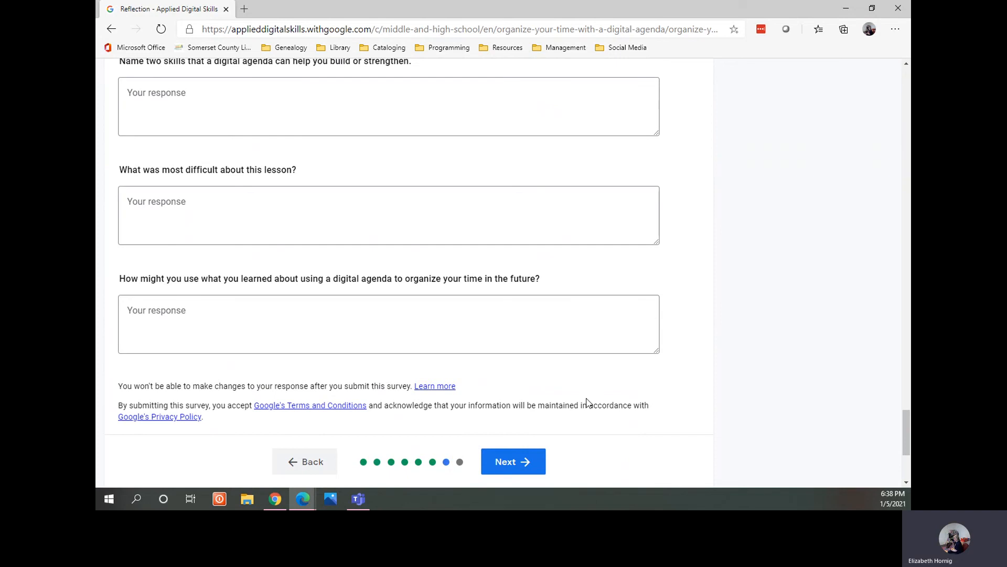
click(507, 470)
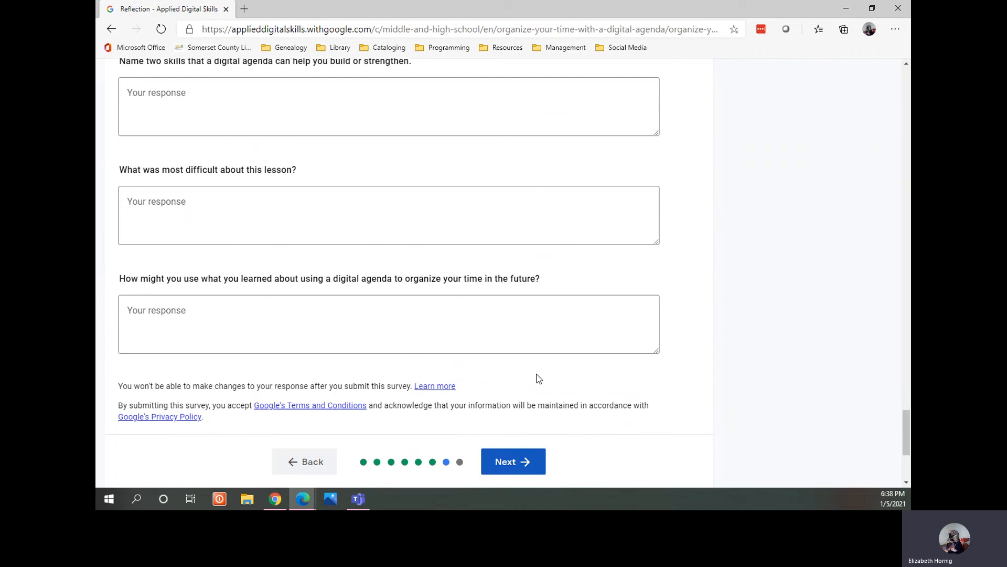
scroll(824, 420, up, 2)
scroll(824, 415, up, 20)
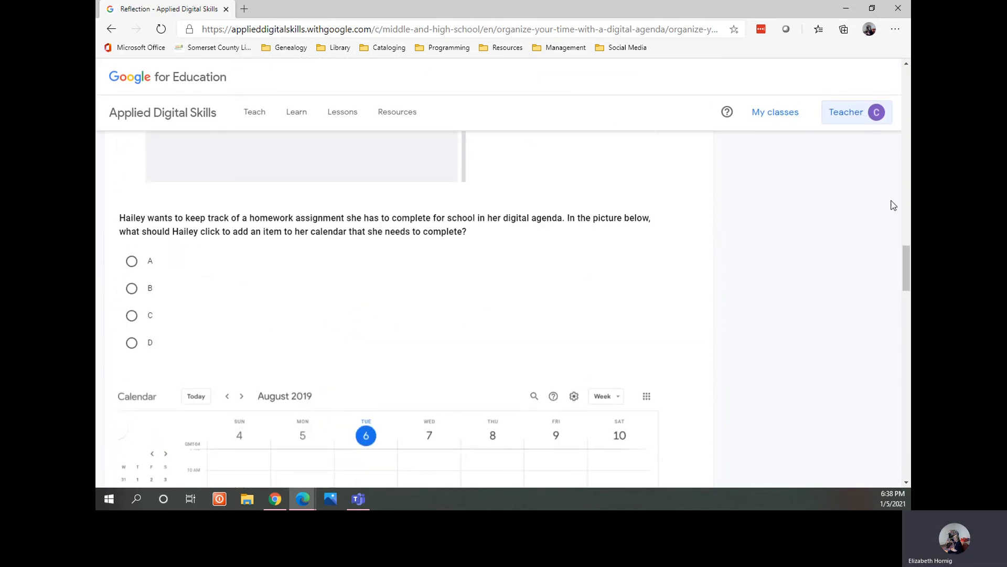
scroll(466, 190, up, 15)
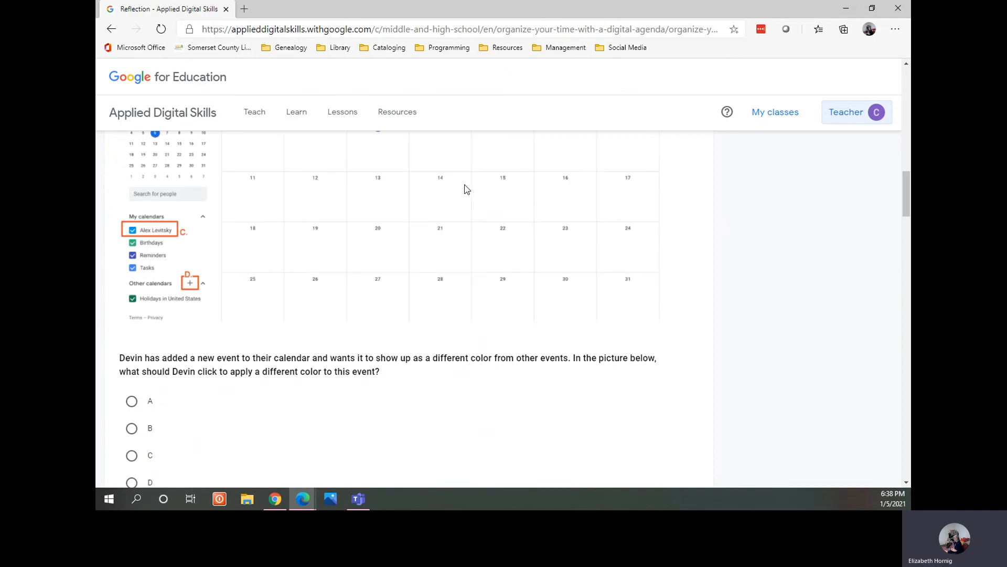
scroll(466, 190, up, 8)
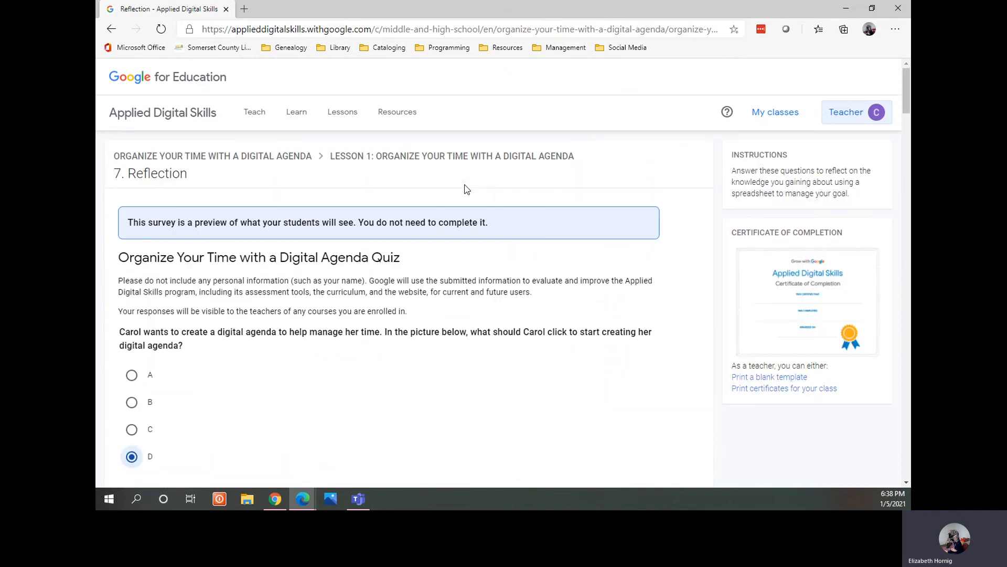
Return to the Applied Digital Skills home page, then go to the Microsoft Office home page.
click(124, 117)
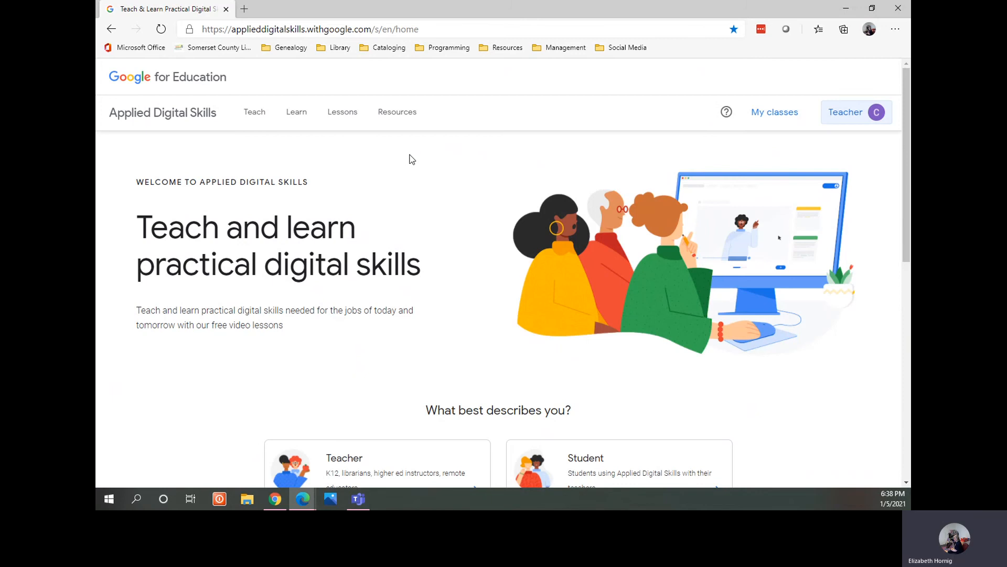
scroll(457, 160, down, 3)
scroll(457, 160, up, 3)
mouse_move(305, 504)
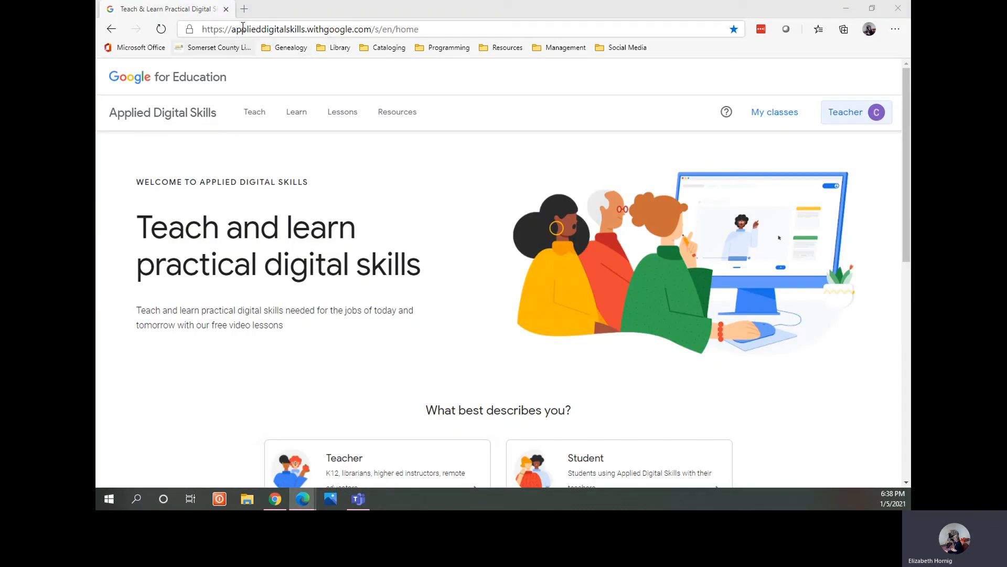
click(132, 50)
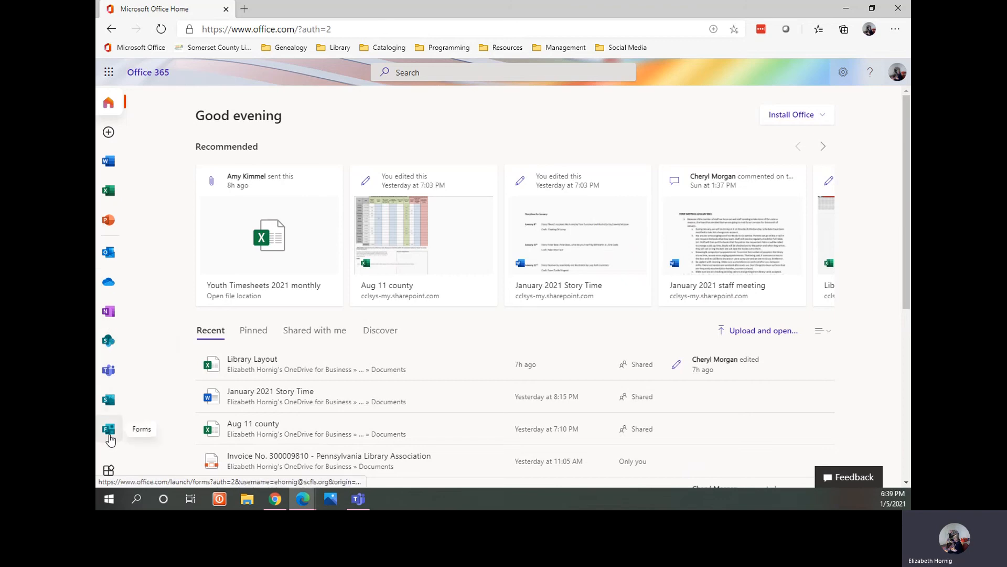
Open Calendar from the Office 365 All apps list.
click(107, 472)
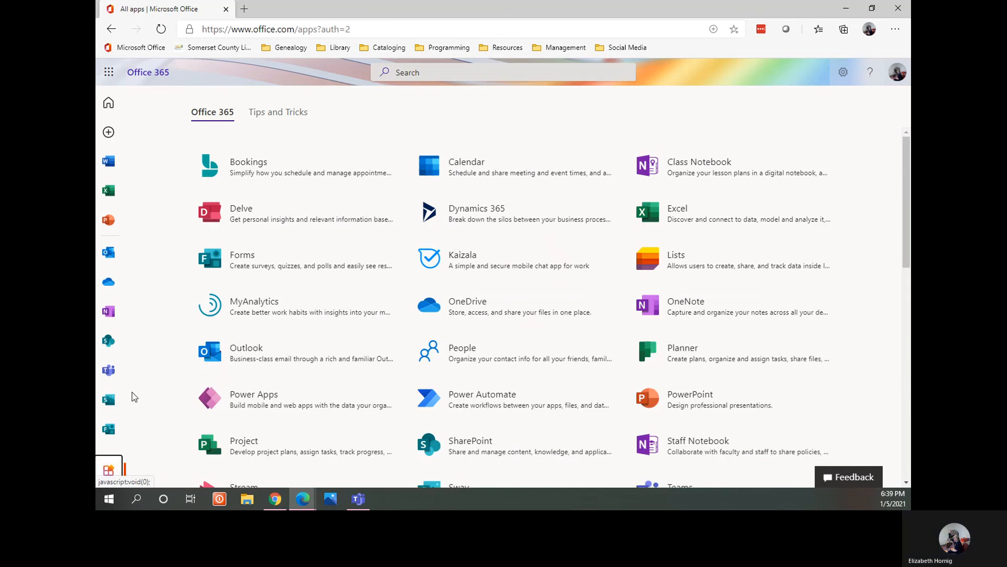
click(466, 162)
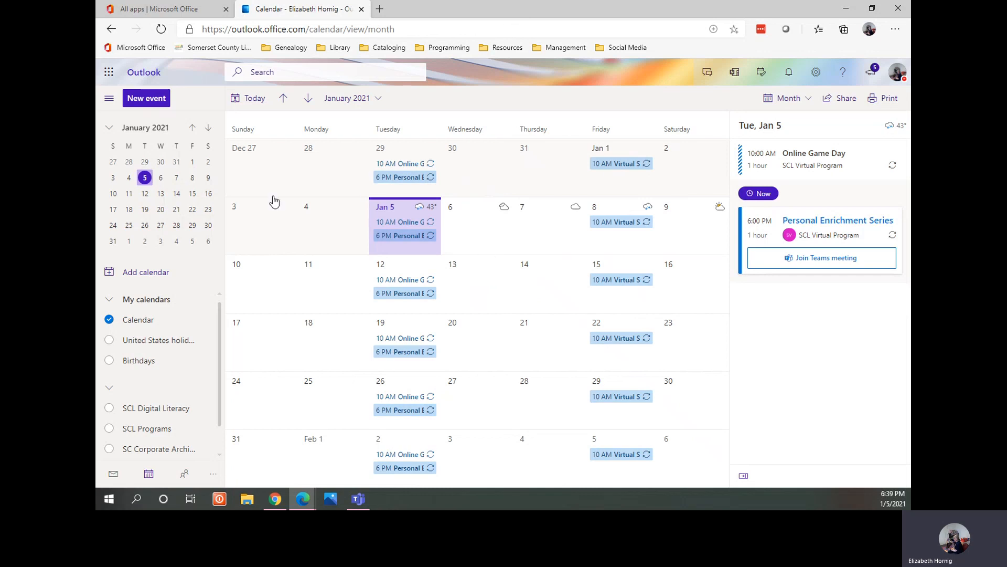
Turn on the United States holidays calendar under My calendars.
mouse_move(194, 366)
click(108, 342)
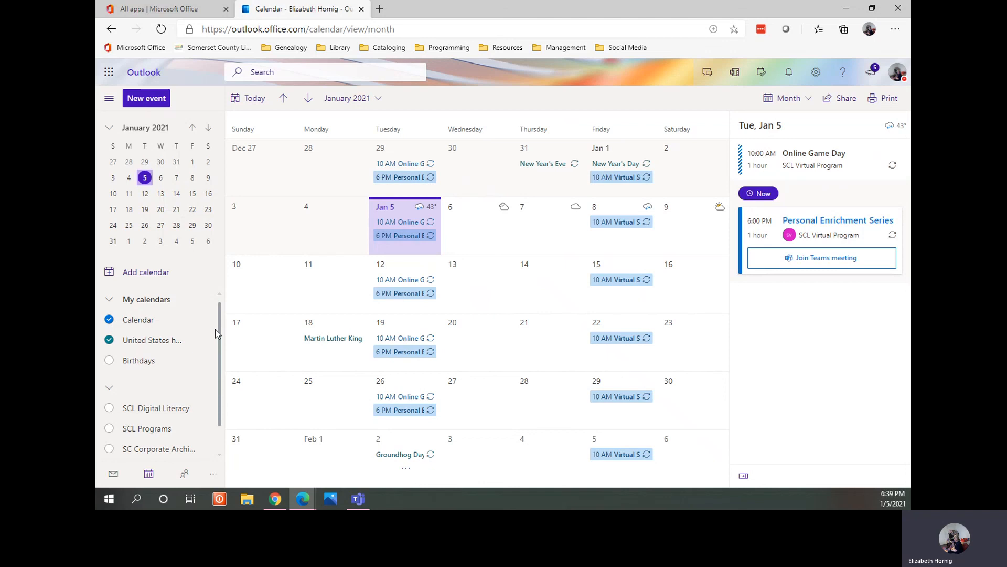
scroll(216, 329, down, 1)
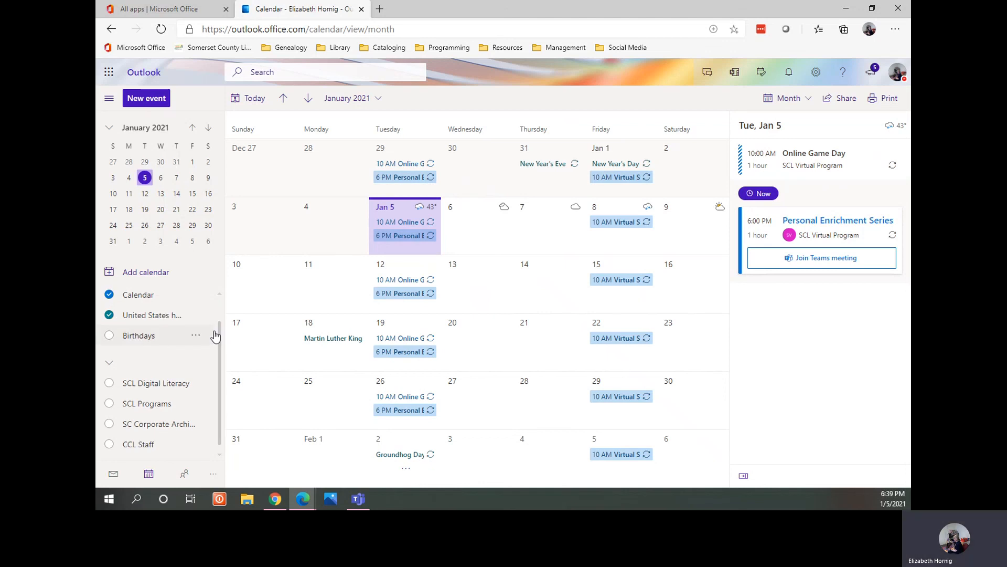
scroll(215, 331, up, 1)
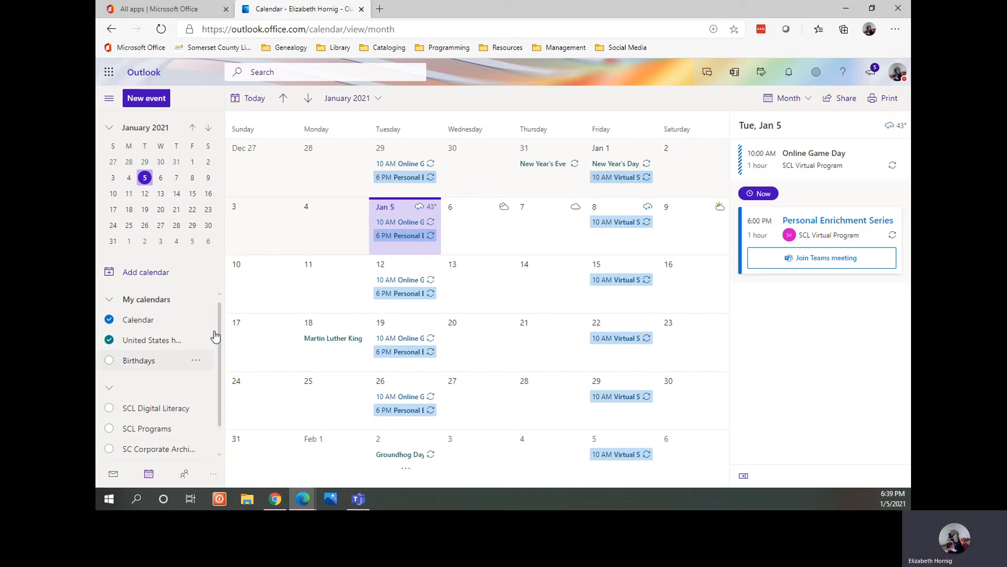
Start a new event and view the Categorize options without picking one.
click(149, 103)
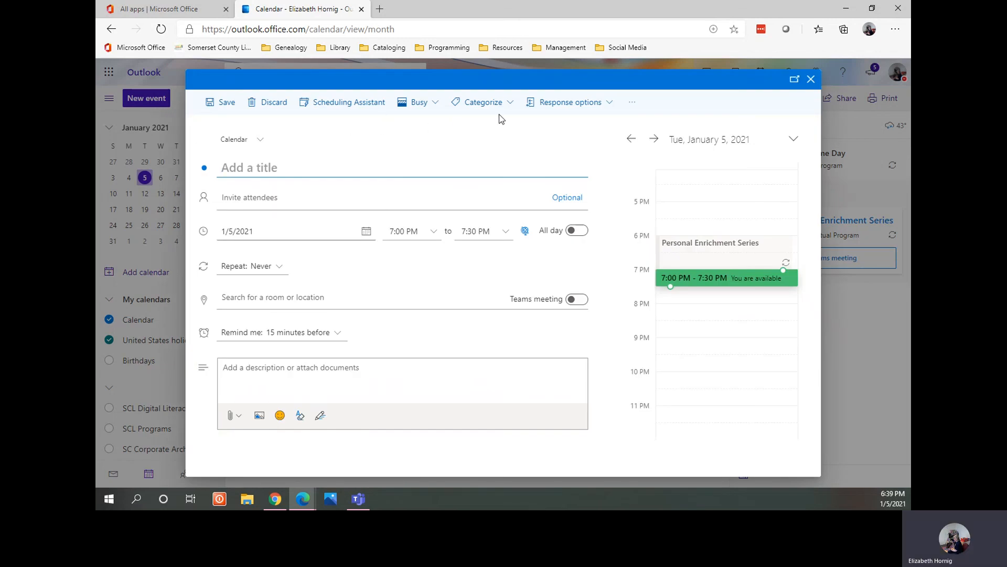
click(510, 106)
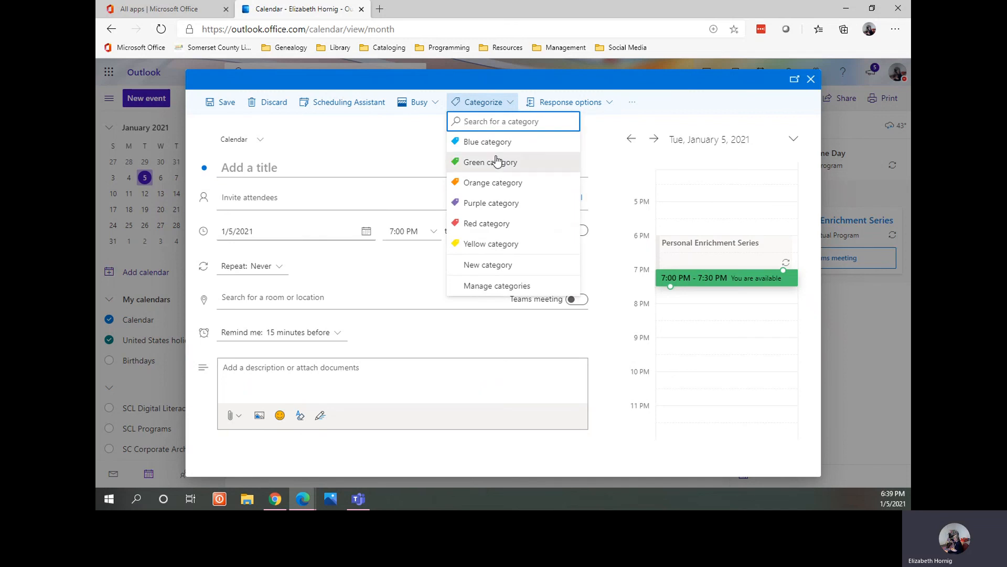
click(513, 104)
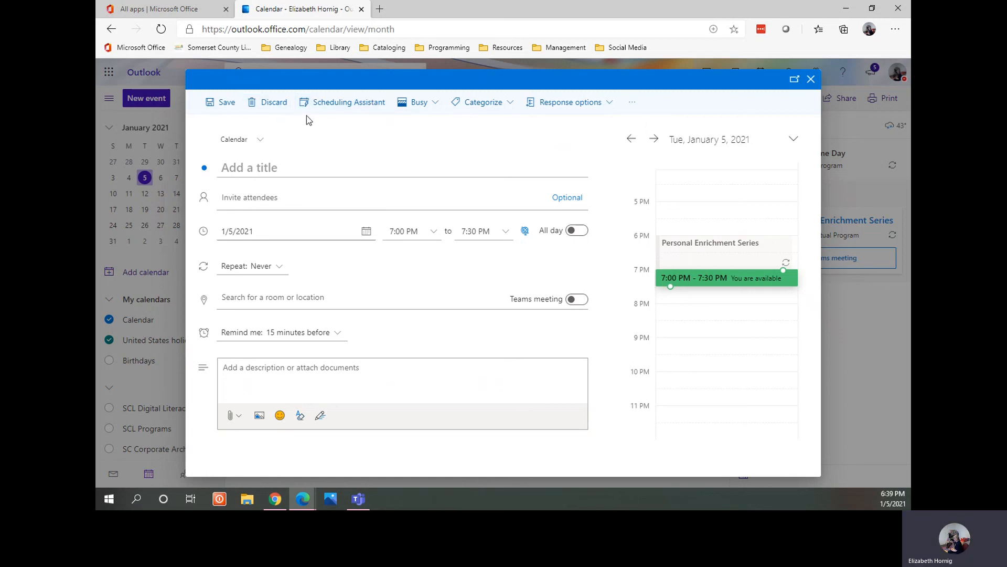
click(329, 109)
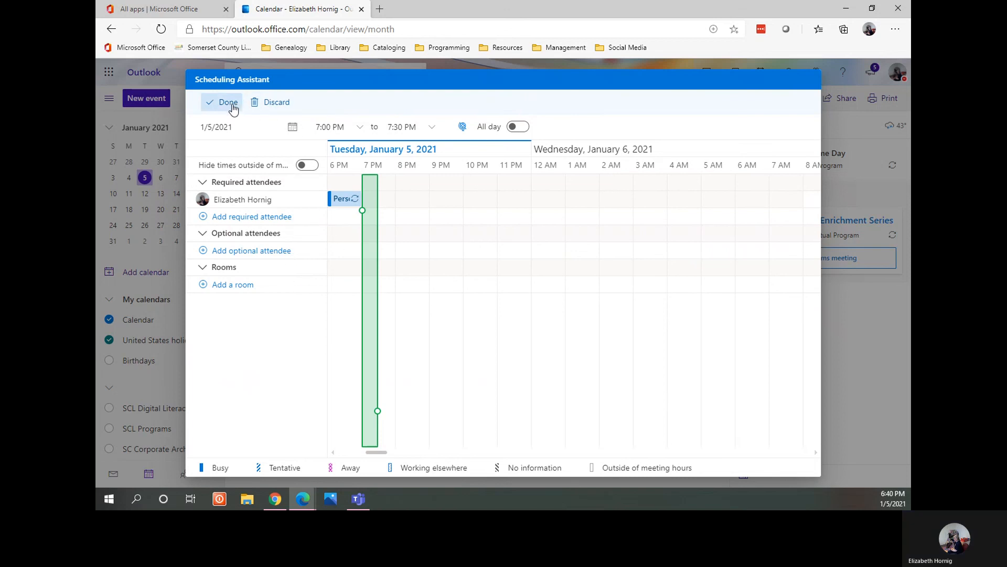
click(273, 109)
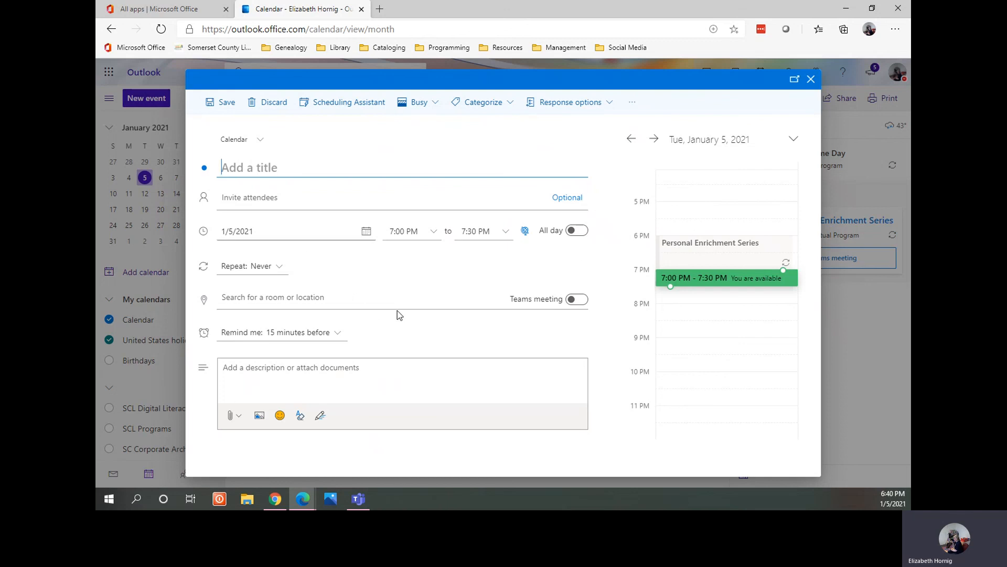
View the event's location suggestions, then block the site's location request.
click(344, 302)
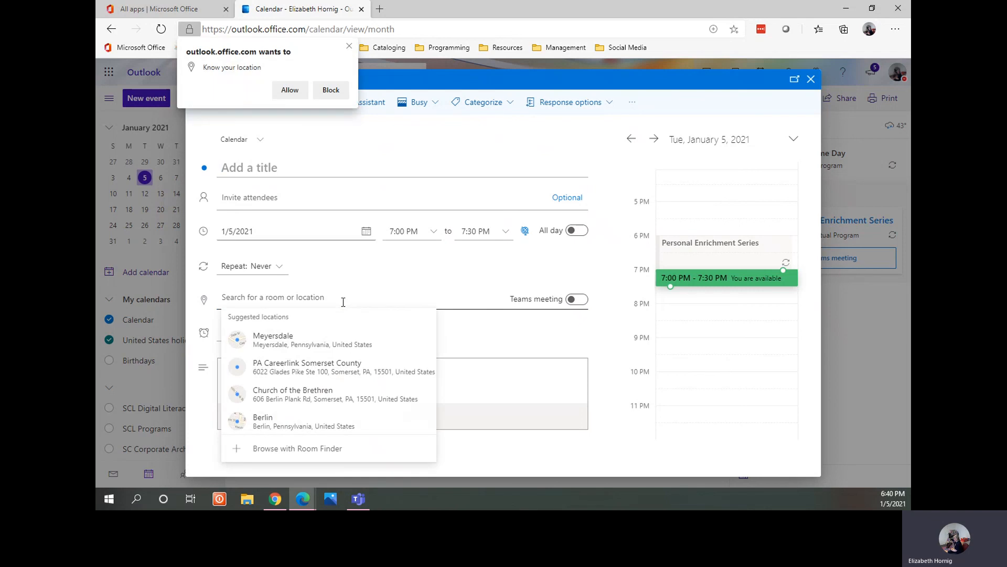
click(603, 306)
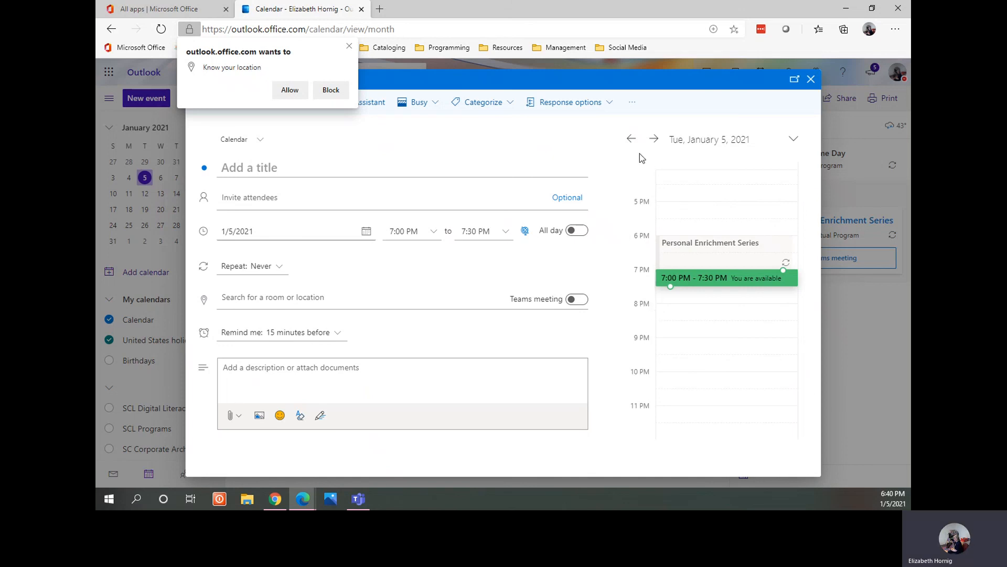
click(328, 92)
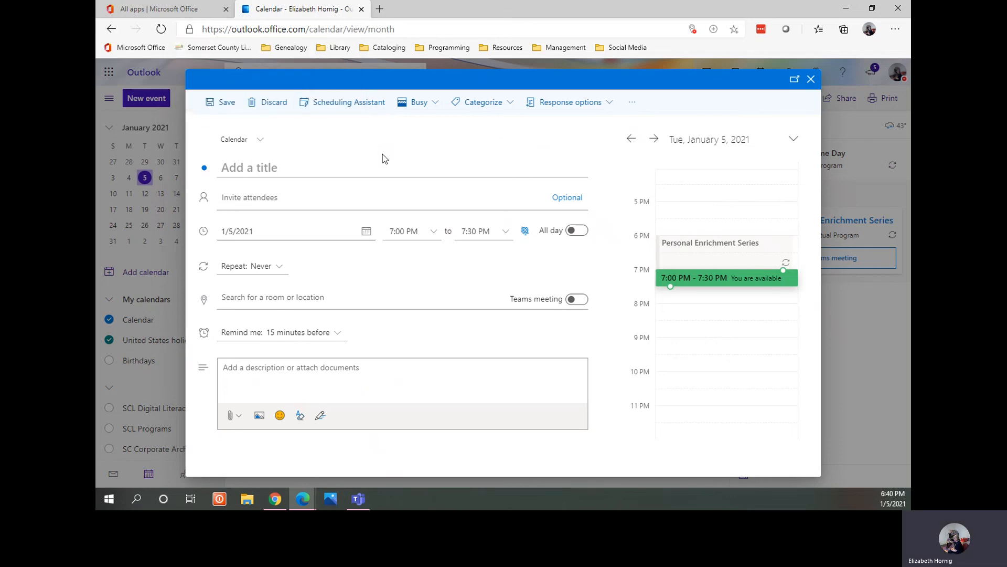
Review the Busy and Response options, then preview Wednesday, January 6.
click(428, 105)
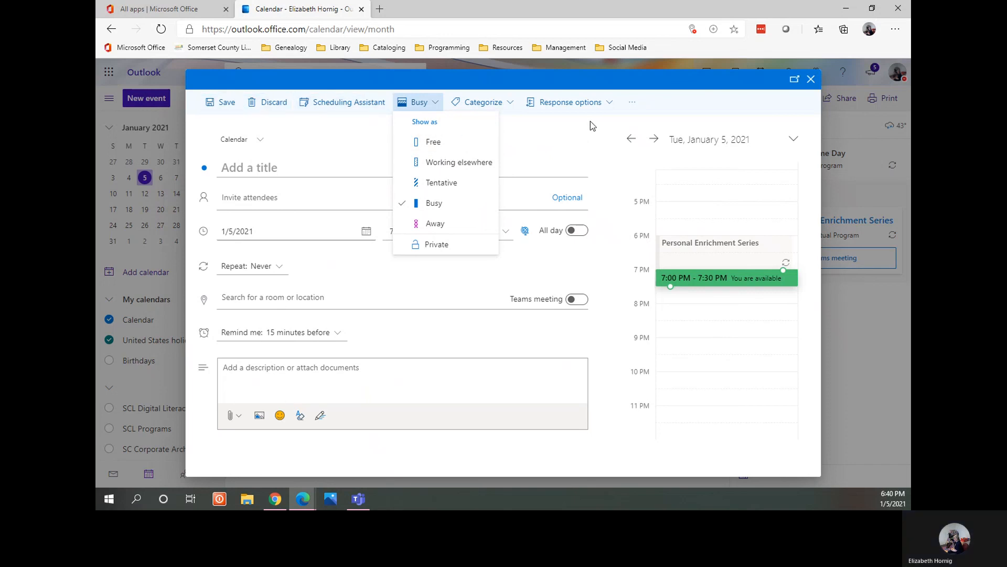
click(602, 104)
click(603, 105)
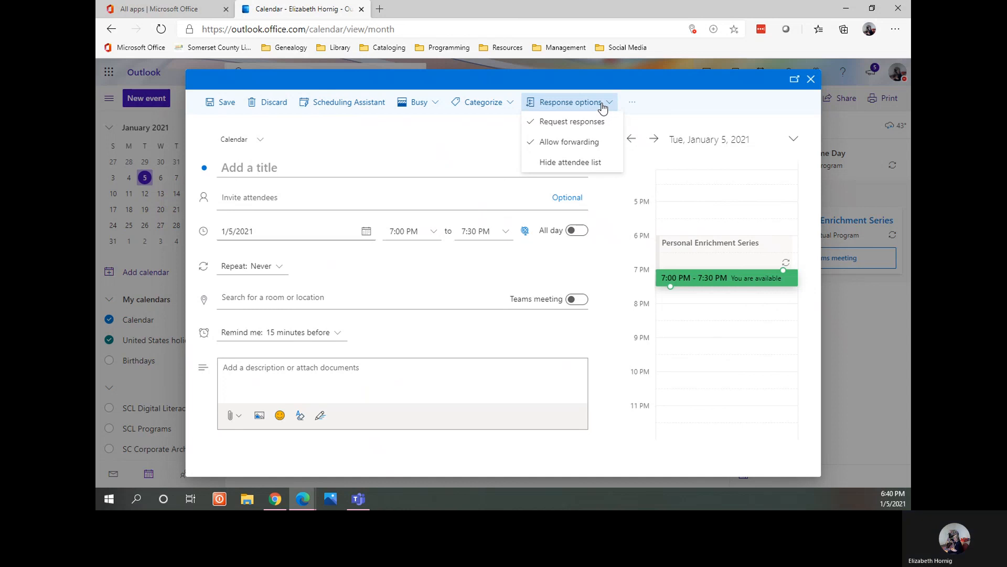
click(603, 105)
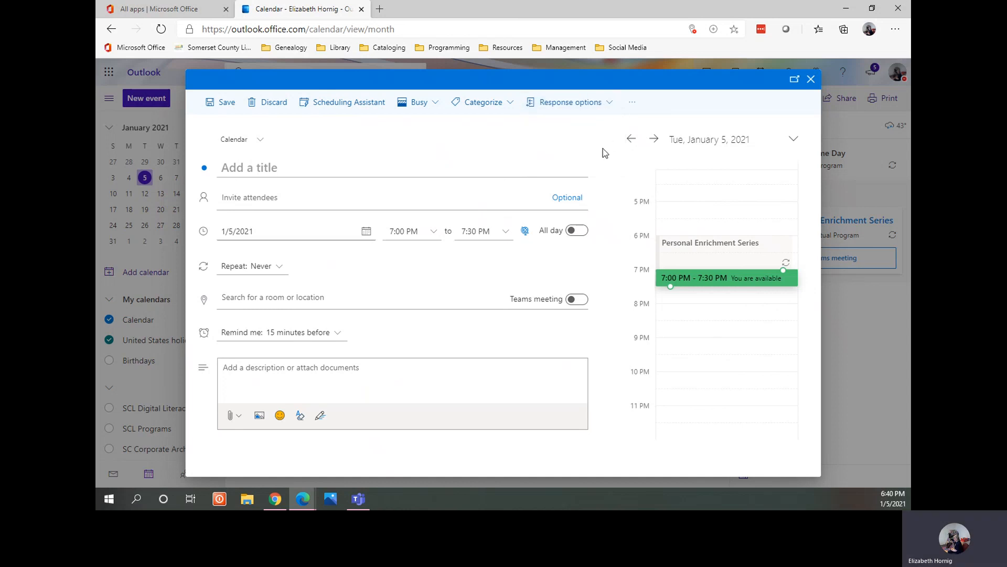
click(654, 138)
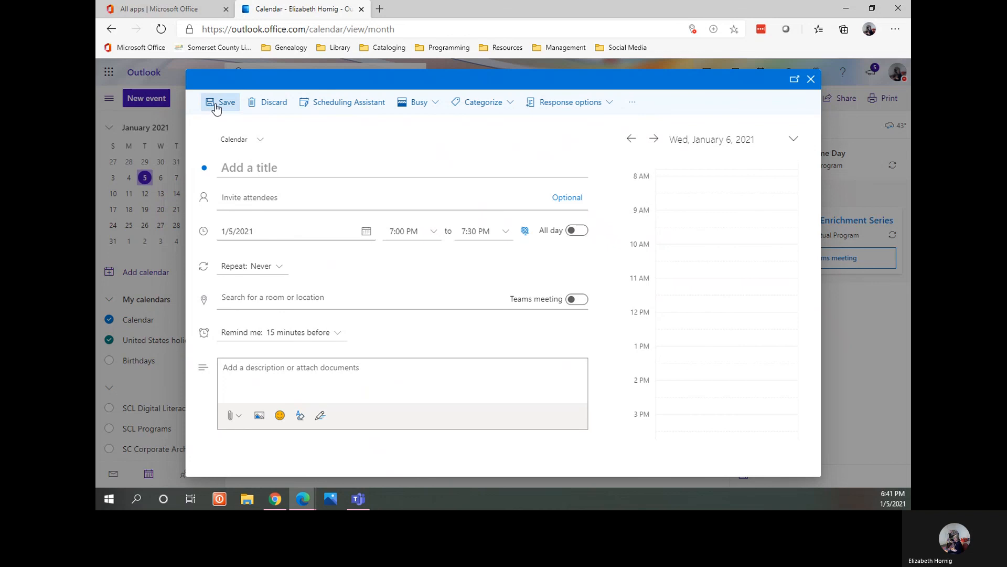
Discard the untitled event, then close the Calendar tab and the Edge window.
click(811, 80)
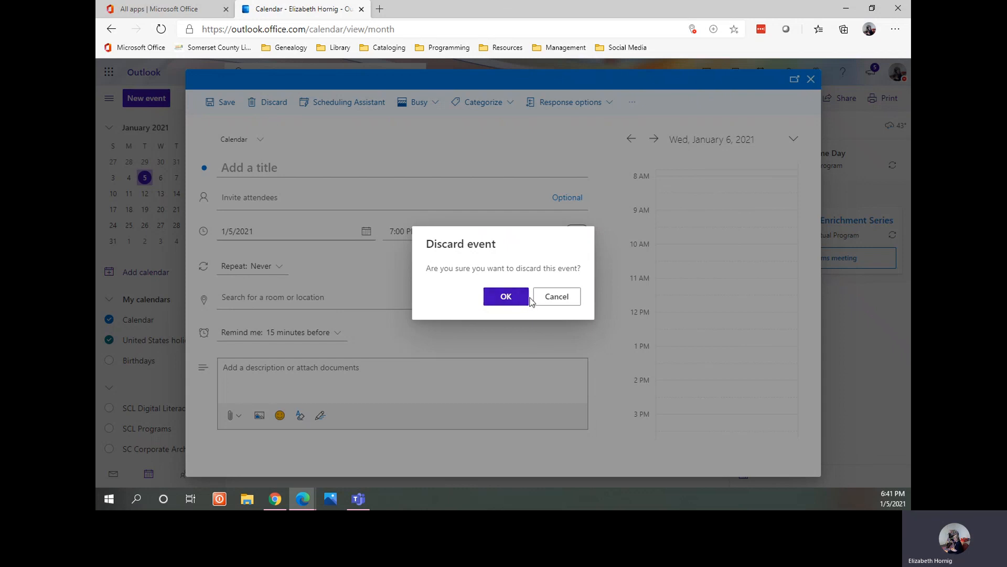
click(504, 297)
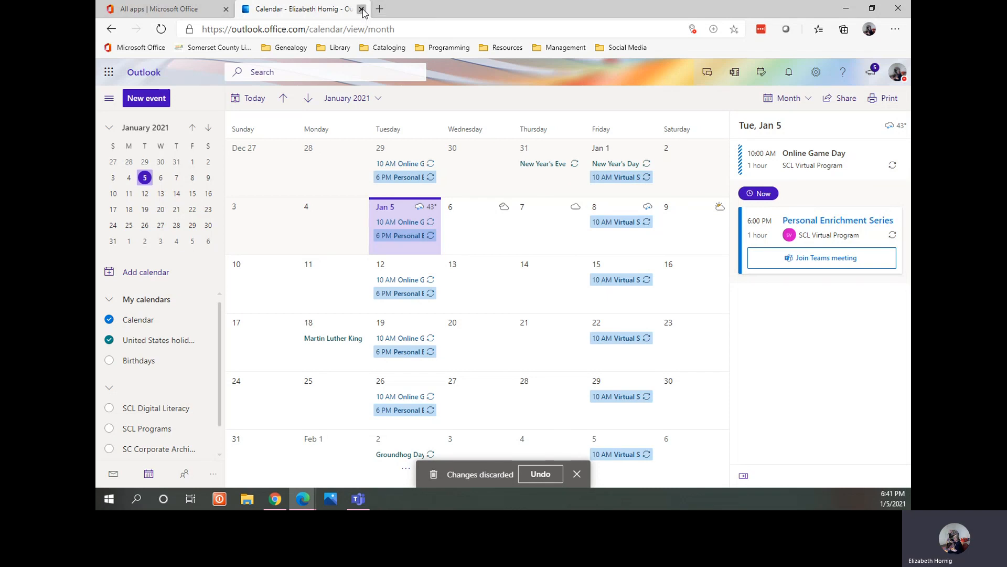
click(361, 10)
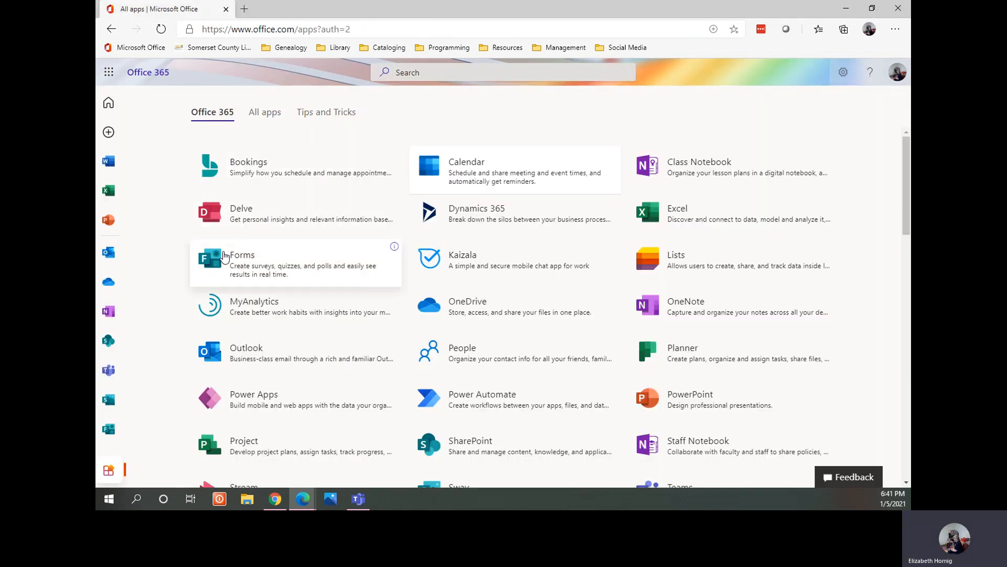
click(898, 11)
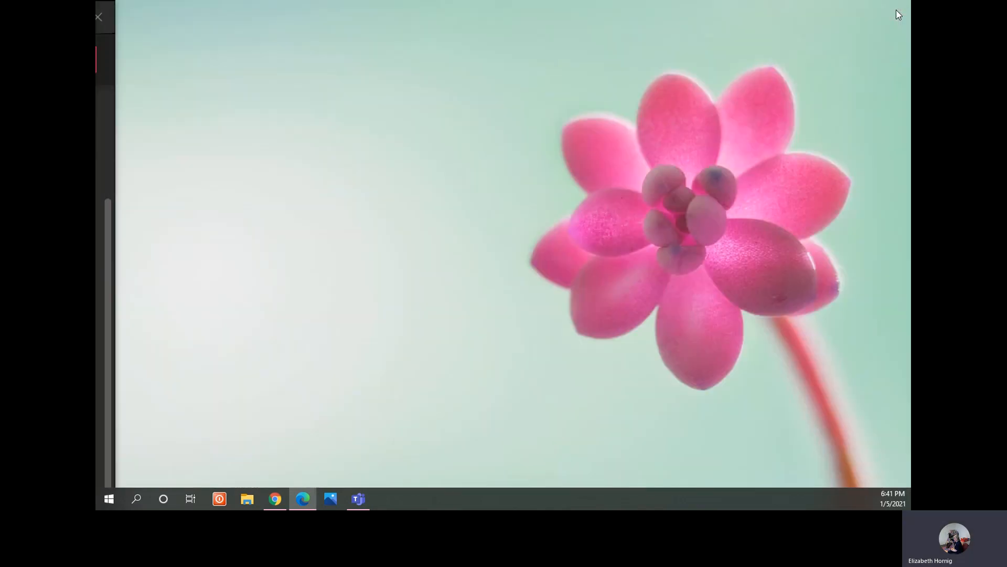
mouse_move(307, 497)
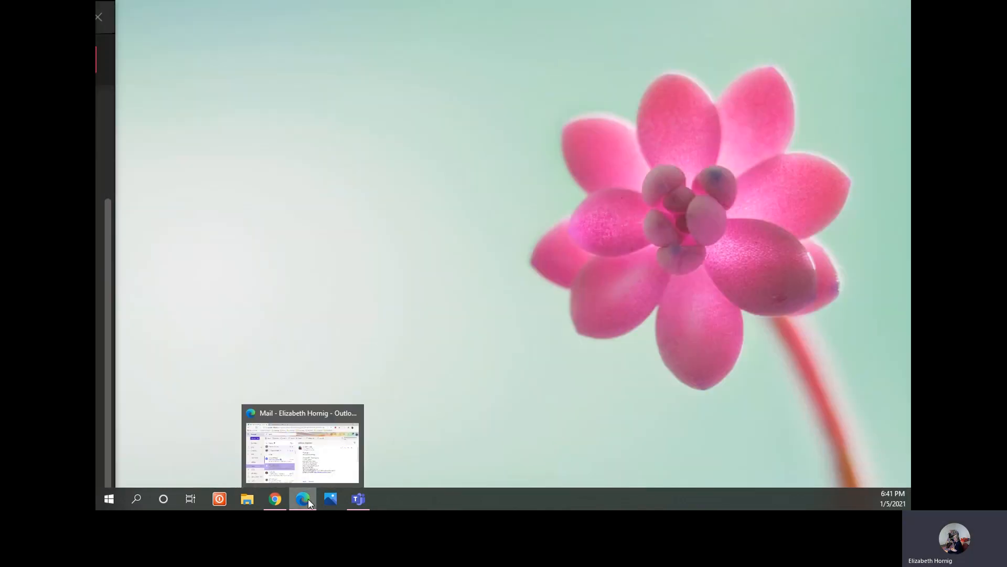